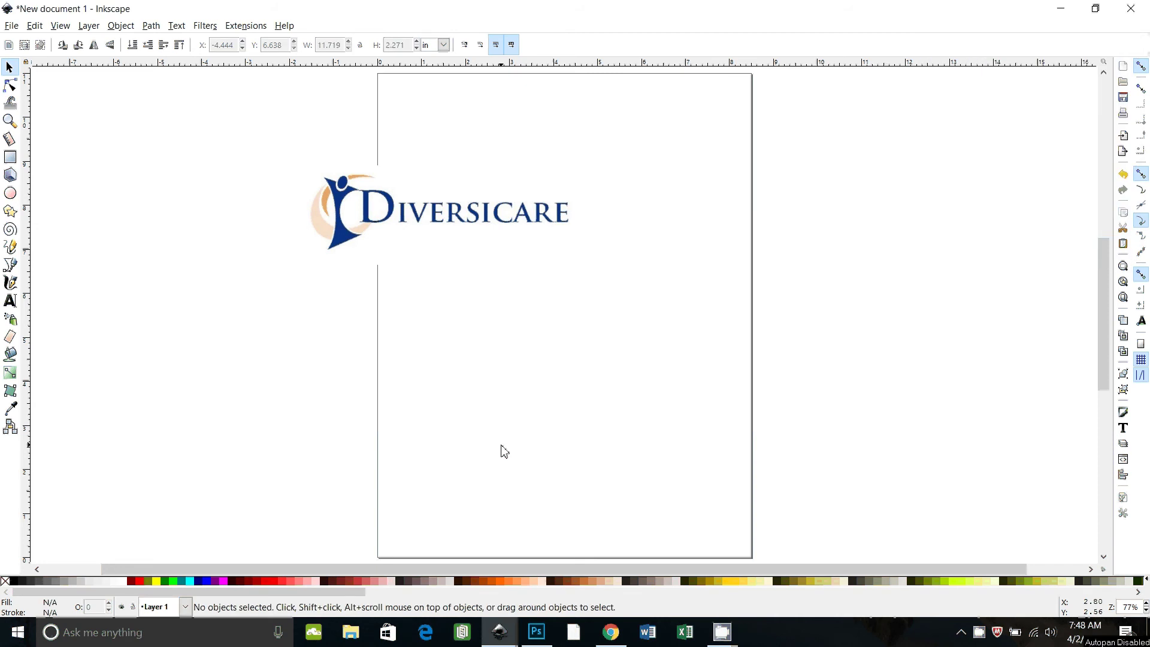
Step: Preview a multiple-scan Colors bitmap trace of the Diversicare logo image with 7 scans and background removal
left_click(441, 210)
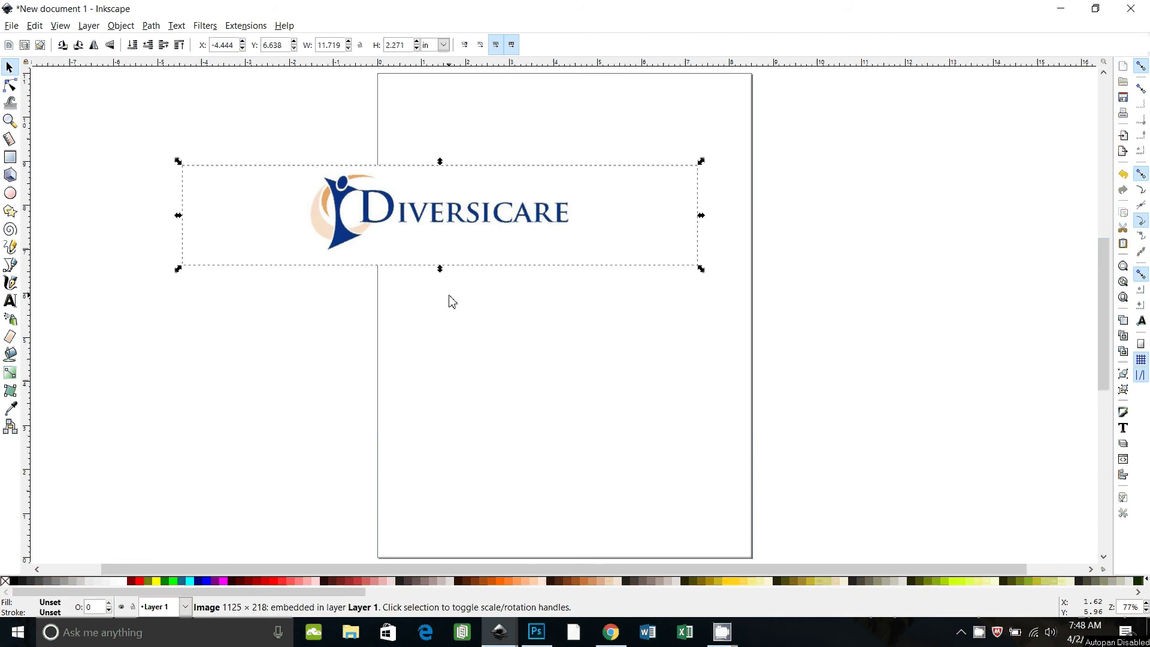
key("3")
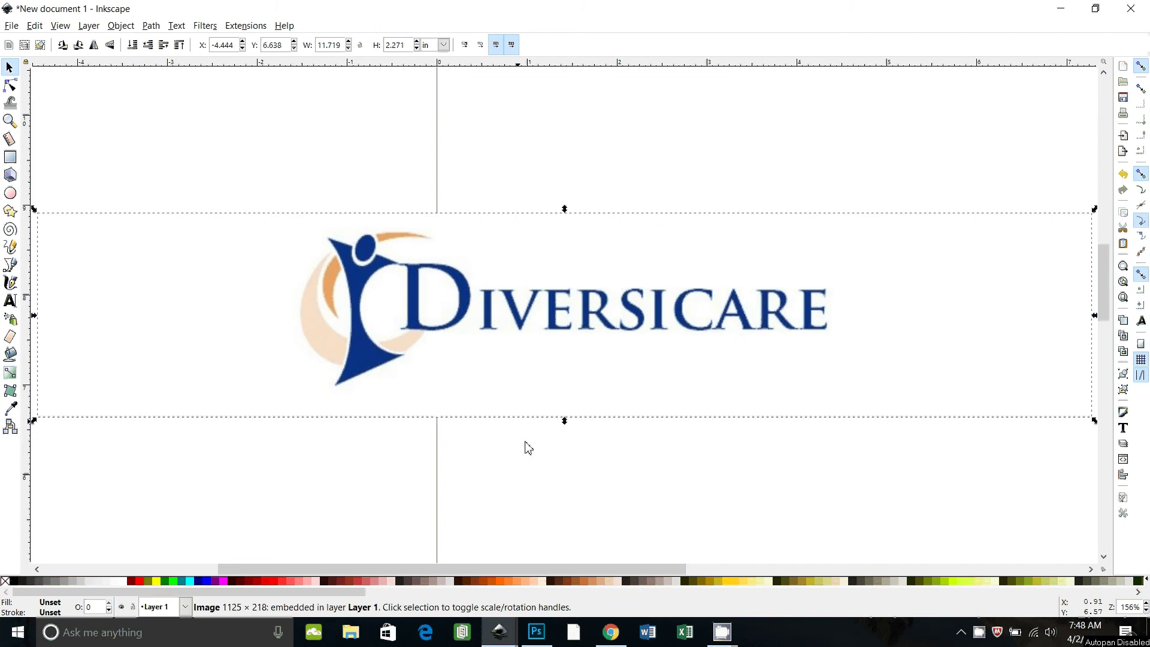
key("minus")
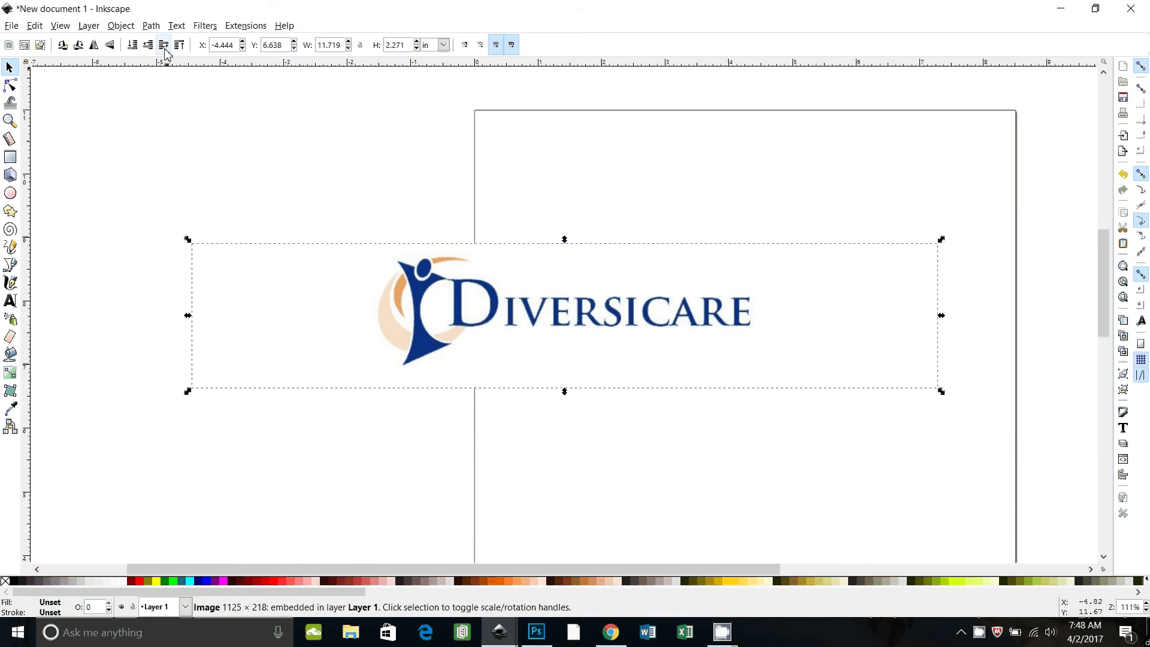
left_click(151, 25)
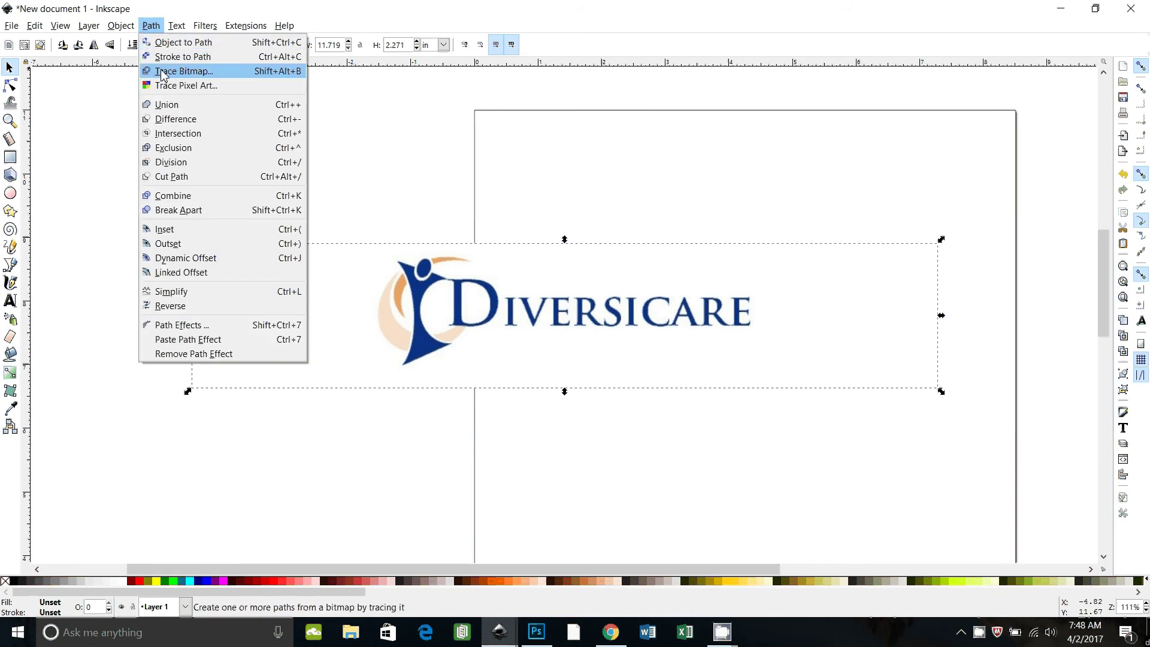
left_click(174, 69)
left_click(1073, 260)
left_click(768, 226)
left_click(961, 212)
left_click(961, 213)
left_click(960, 212)
left_click(960, 213)
left_click(961, 213)
left_click(961, 213)
left_click(1072, 261)
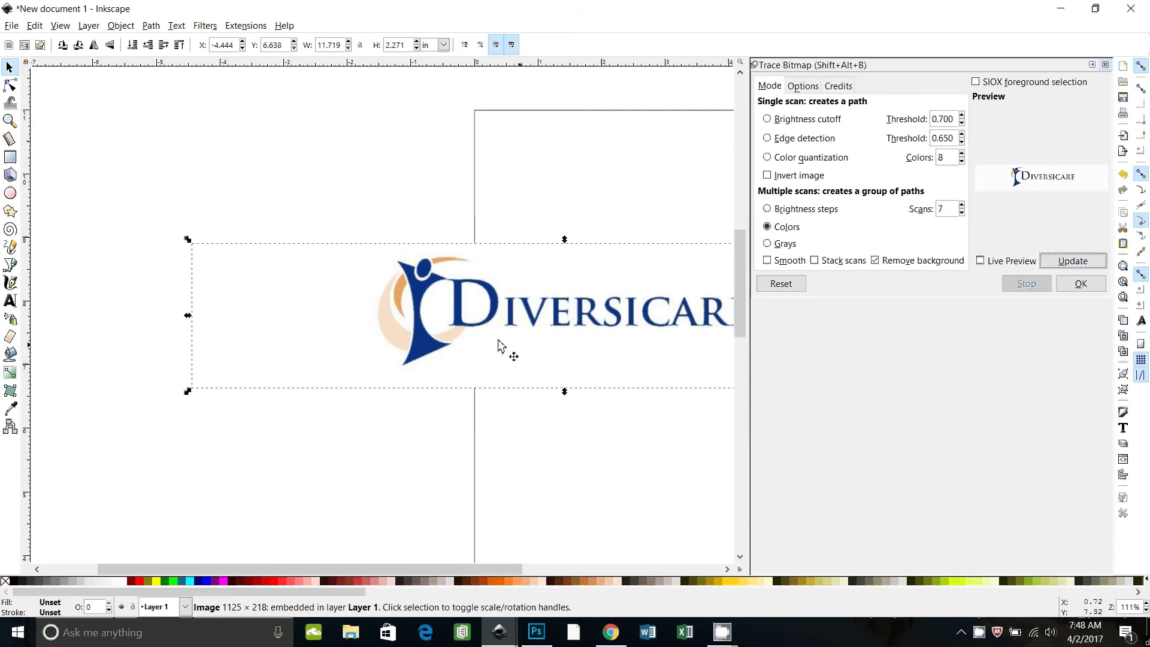
Step: Compare previews with different scan counts and create the Colors trace of the logo with 8 scans
left_click(961, 205)
left_click(962, 205)
left_click(961, 205)
left_click(962, 205)
left_click(961, 205)
left_click(961, 205)
left_click(962, 205)
left_click(1075, 264)
left_click(962, 212)
left_click(962, 213)
left_click(961, 212)
left_click(962, 212)
left_click(1084, 265)
left_click(962, 212)
left_click(962, 213)
left_click(961, 212)
left_click(962, 204)
left_click(1054, 259)
left_click(1081, 283)
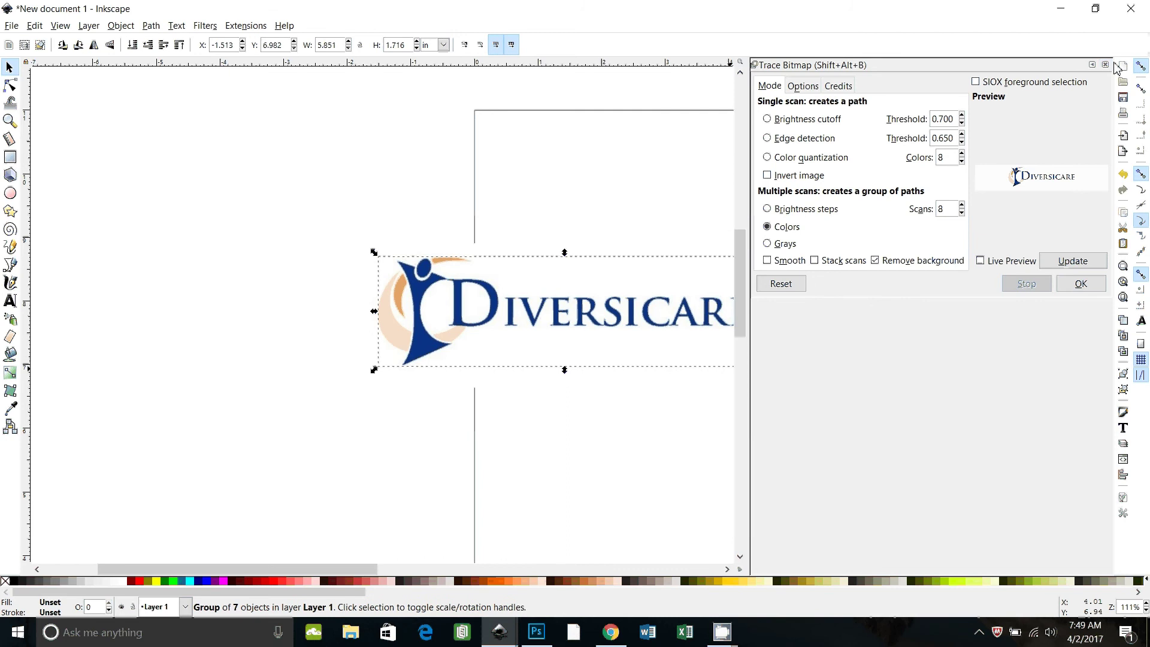
Step: Move the traced logo group up and left of the original image and ungroup it
mouse_move(625, 300)
left_mouse_down()
mouse_move(501, 233)
mouse_move(405, 206)
left_mouse_up()
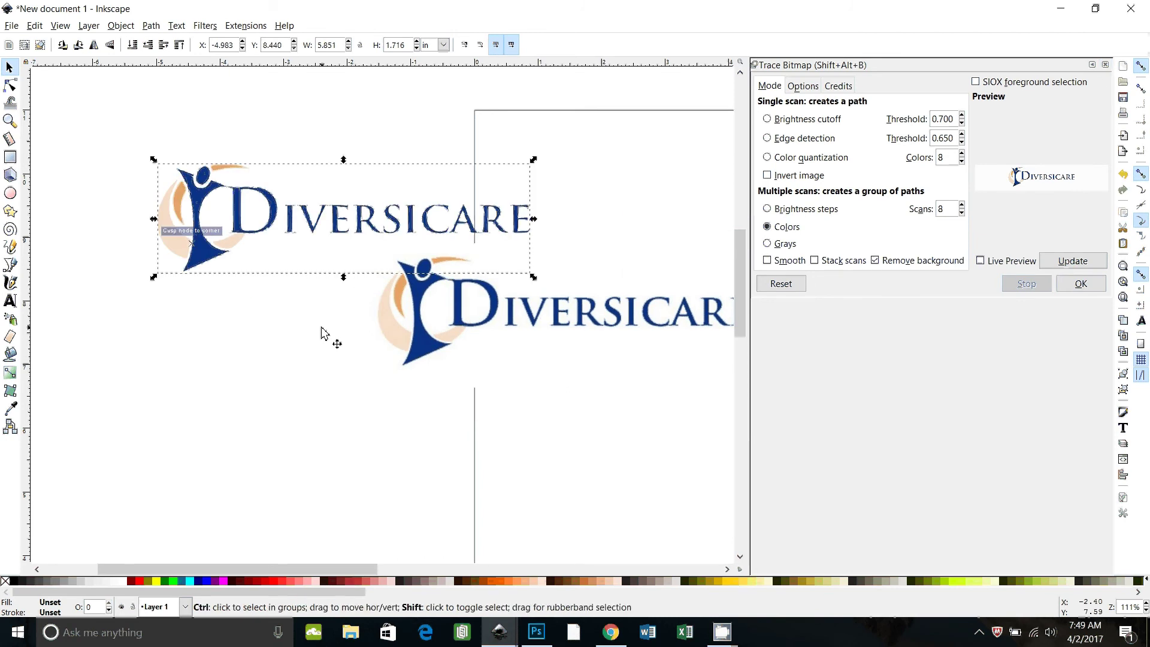
key("ctrl+shift+g")
left_click(290, 415)
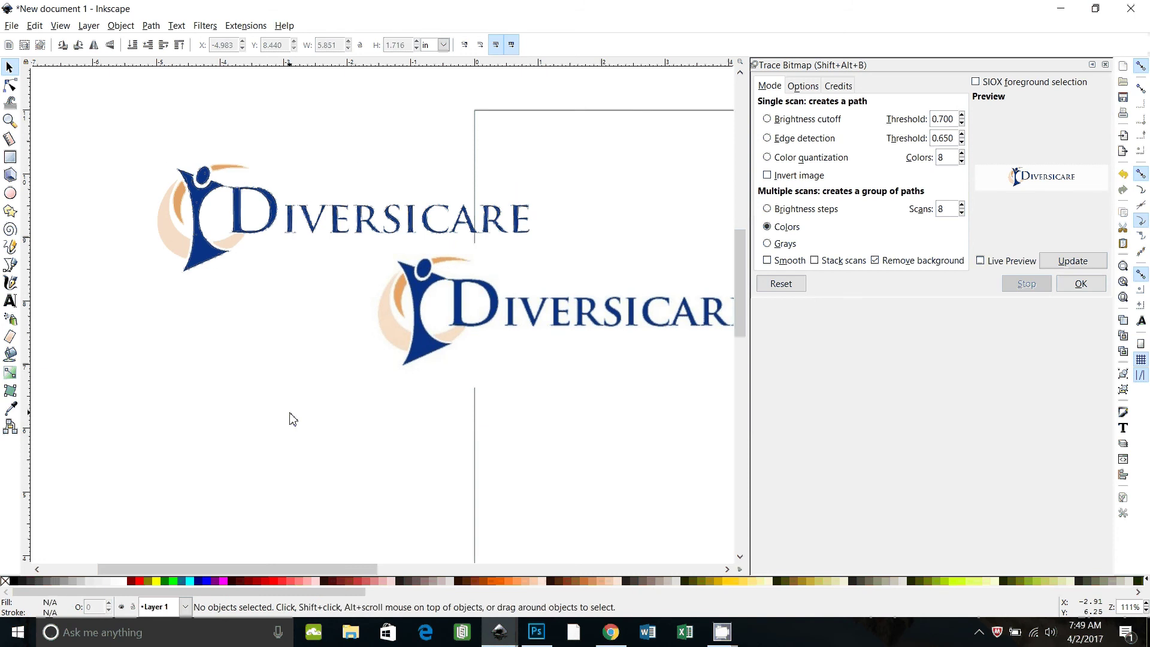
Step: Pull the blue and faint traced color paths apart by moving them below the upper traced logo
mouse_move(347, 239)
left_mouse_down()
mouse_move(329, 375)
mouse_move(381, 412)
left_mouse_up()
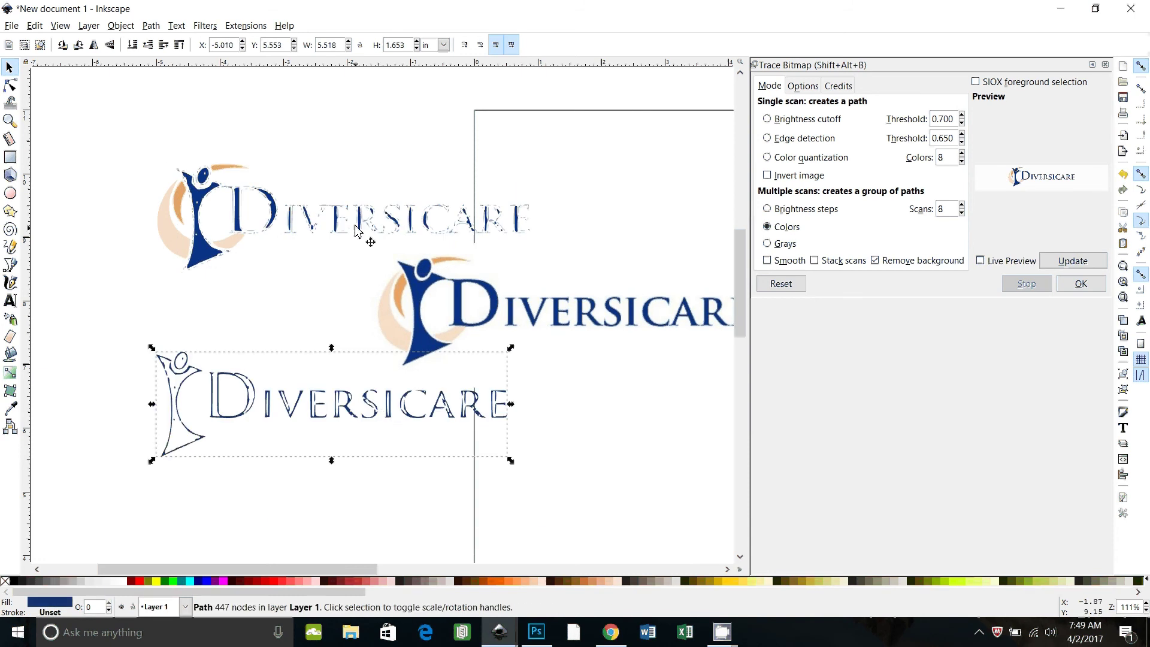
mouse_move(367, 239)
left_mouse_down()
mouse_move(462, 483)
mouse_move(374, 265)
mouse_move(374, 476)
left_mouse_up()
left_click_drag(314, 219, 327, 329)
left_click(333, 208)
left_click_drag(329, 214, 444, 396)
Step: Inspect the nodes of the light blue traced path and move the pale peach path away from the orange shapes
left_click(274, 226)
double_click(274, 225)
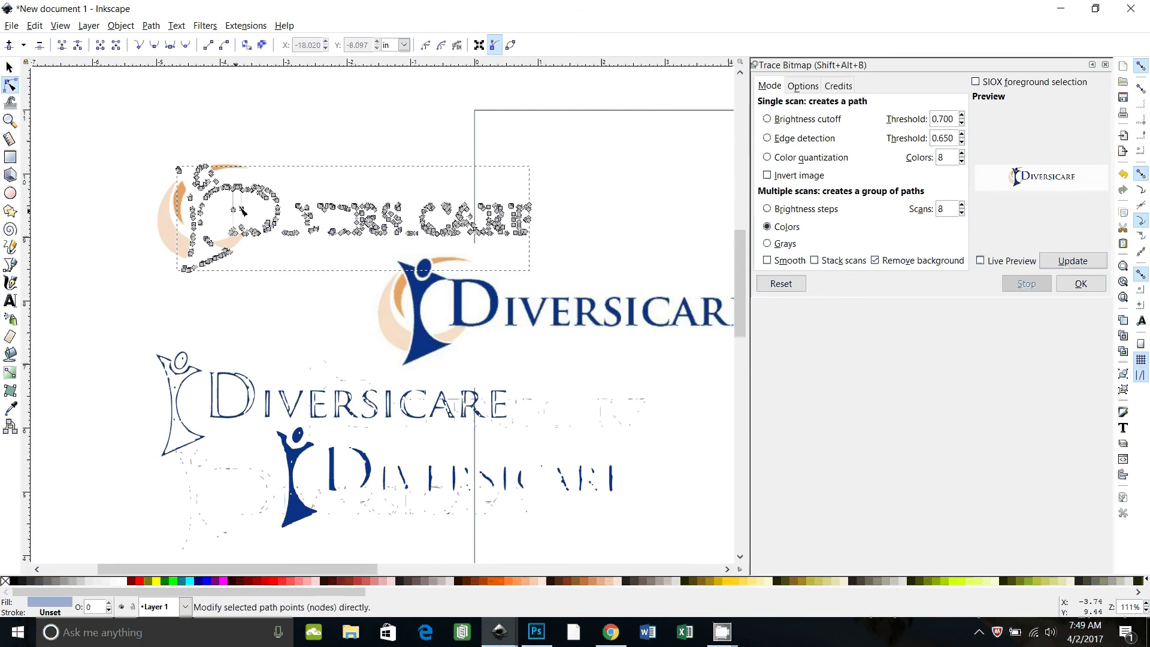
key("grave")
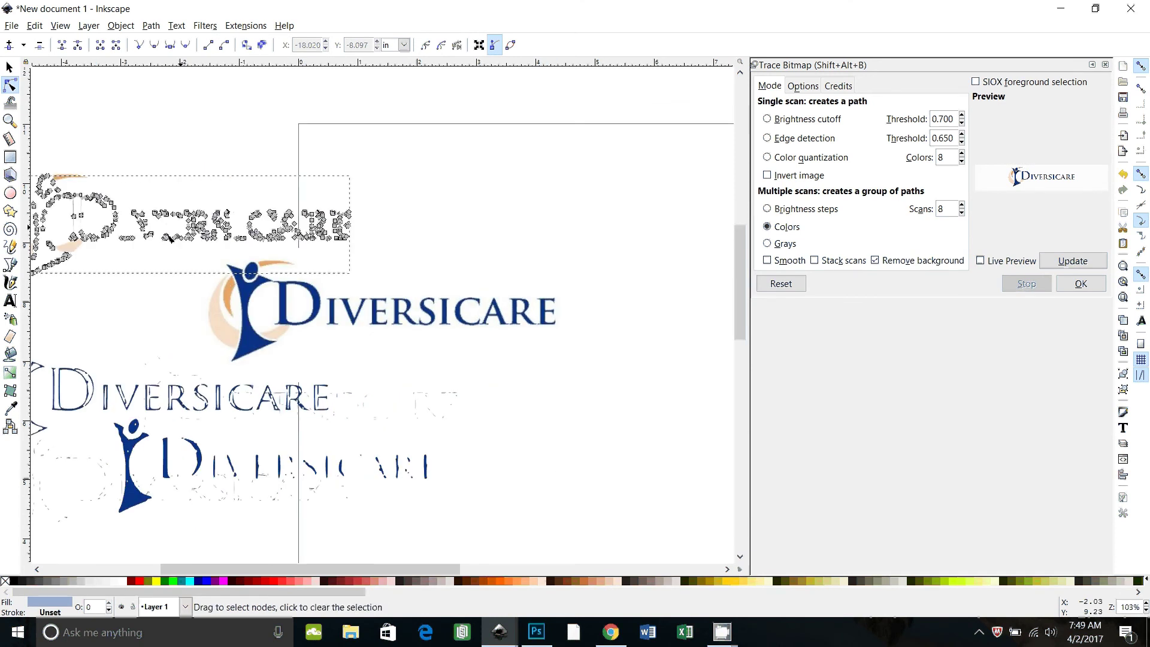
left_click_drag(176, 251, 427, 280)
left_click(357, 331)
scroll(271, 283, "up", 4, "ctrl")
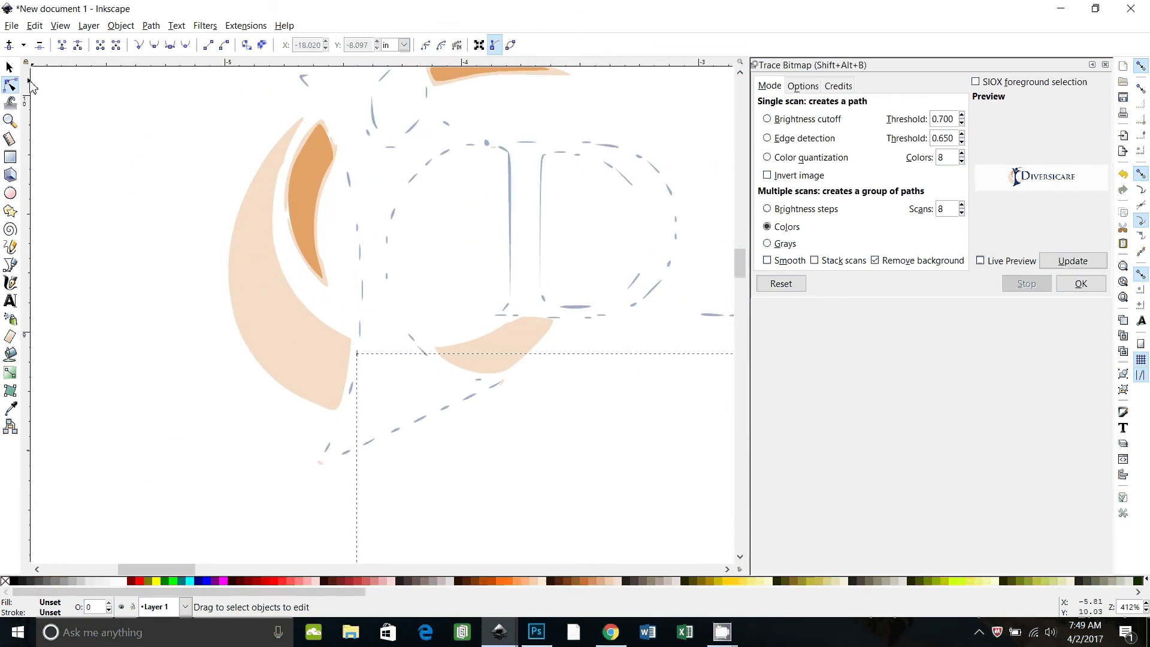
left_click(10, 66)
left_click_drag(282, 329, 162, 443)
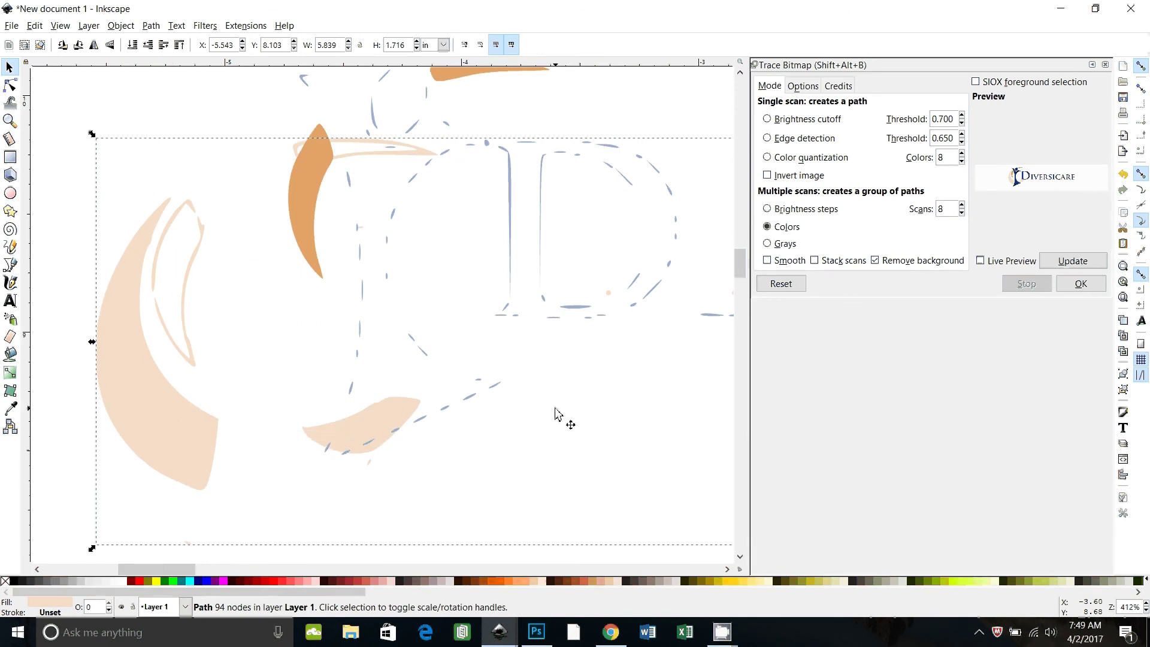
Step: Delete the separated trace paths lying above and below the original logo image
scroll(557, 416, "down", 3, "ctrl")
scroll(647, 362, "down", 2)
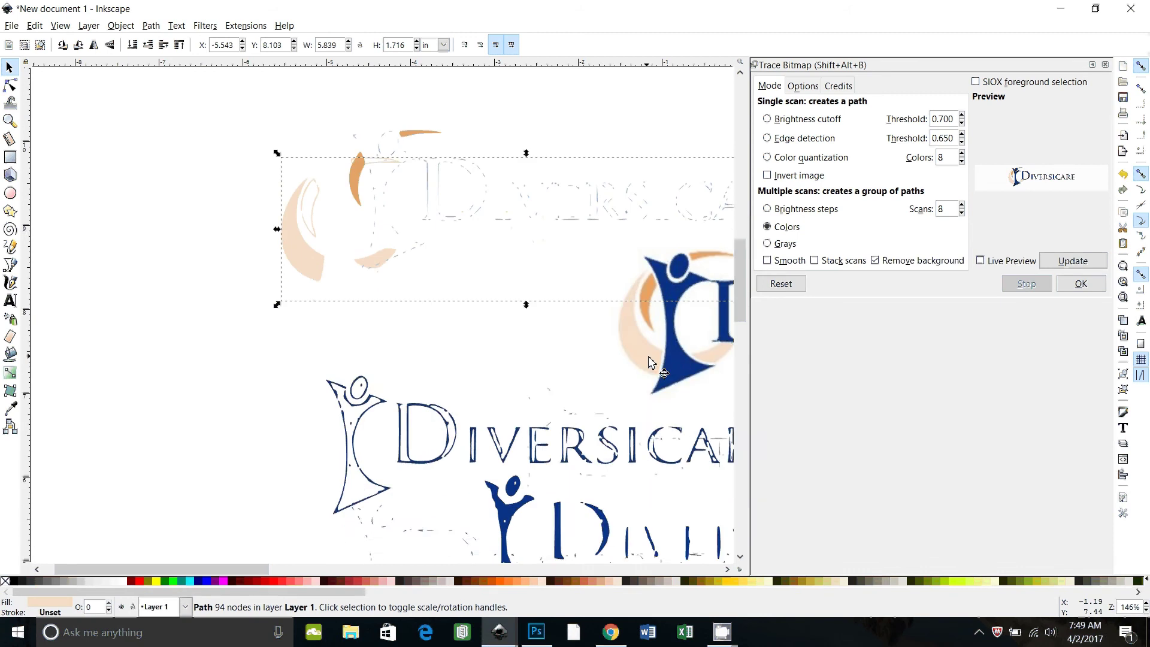
left_click_drag(648, 362, 447, 394)
scroll(357, 388, "left", 4)
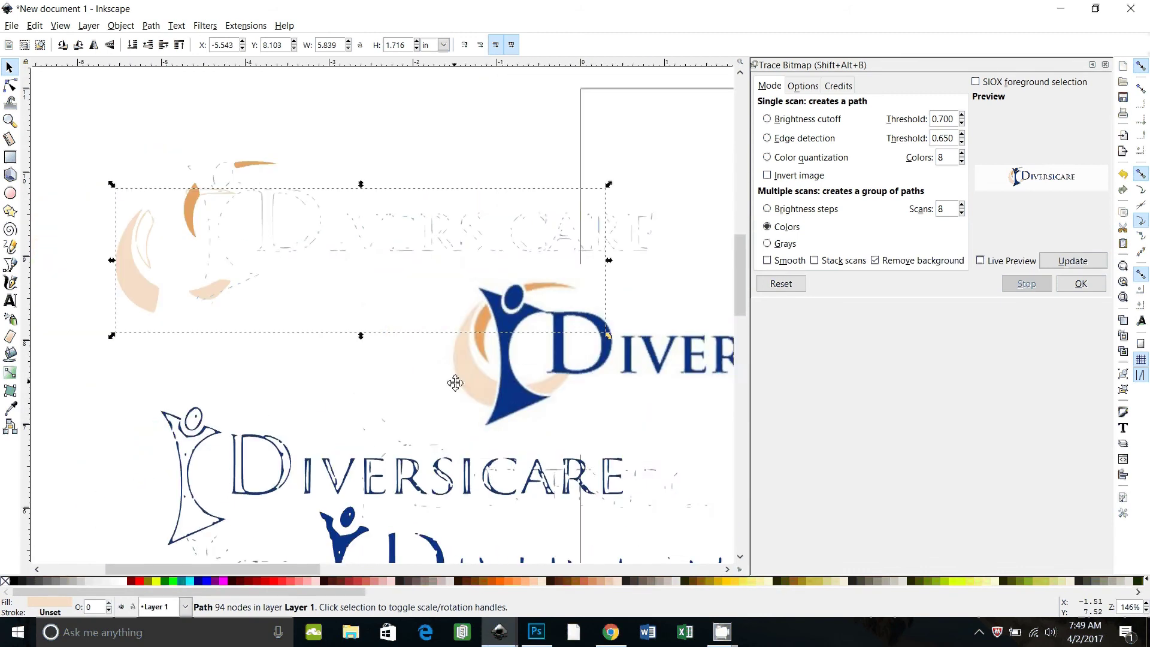
scroll(317, 402, "left", 4)
left_click(591, 392)
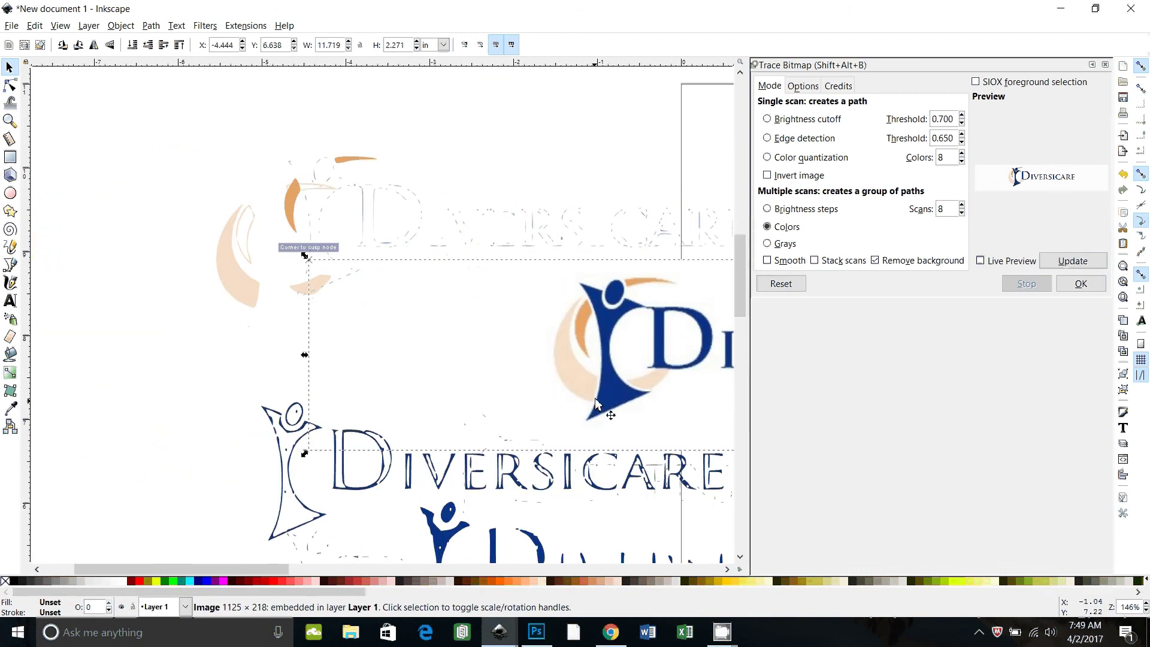
scroll(383, 402, "down", 1)
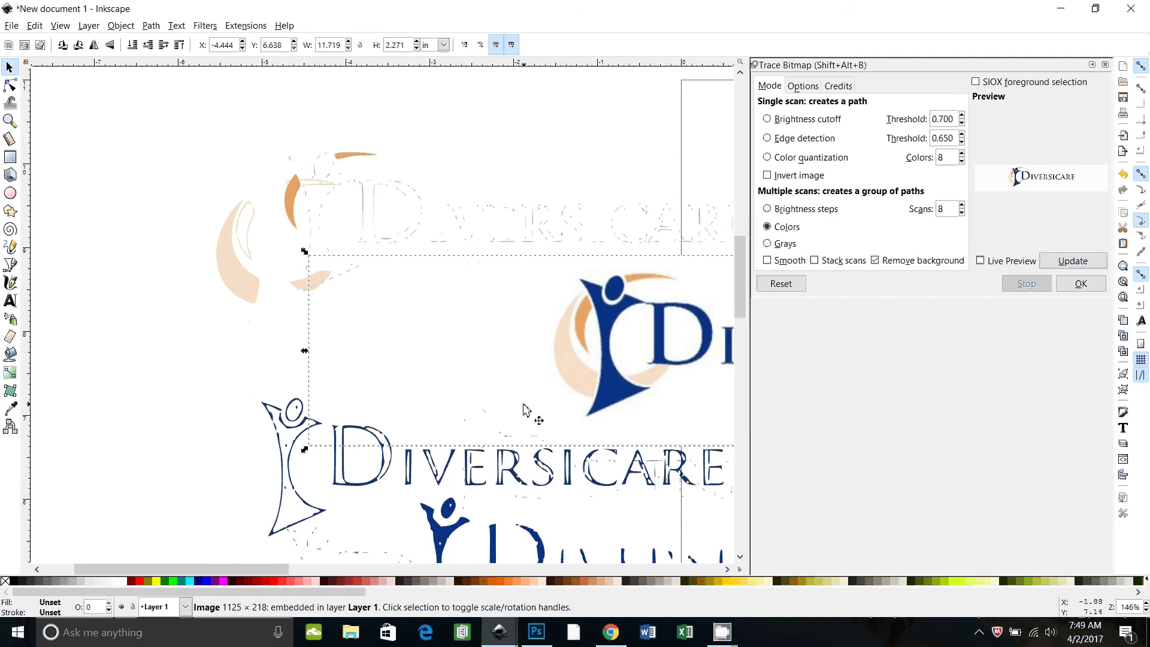
key("minus")
key("minus")
key("minus")
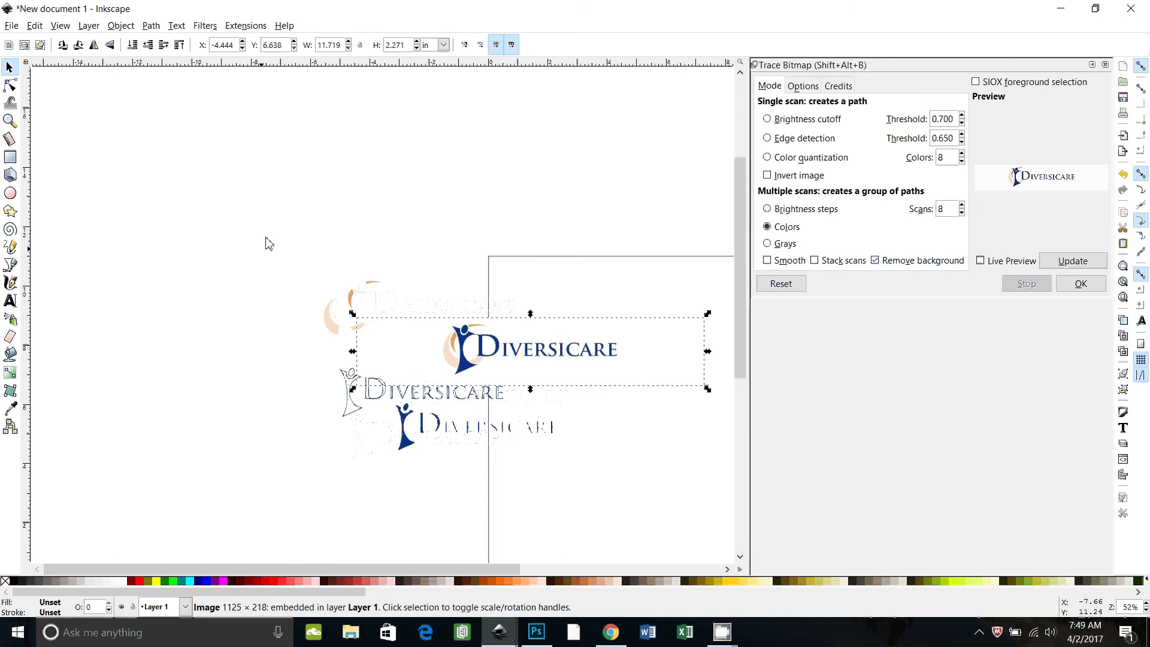
left_click(349, 289)
left_click_drag(349, 289, 516, 386)
key("Escape")
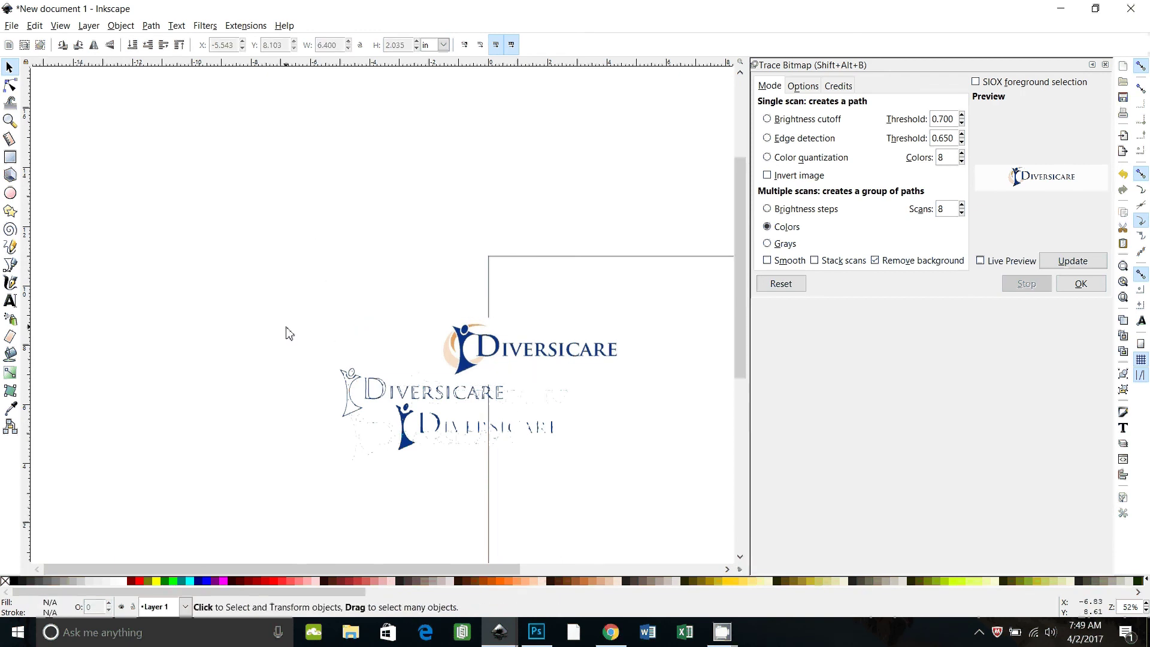
left_click_drag(288, 328, 557, 533)
key("Delete")
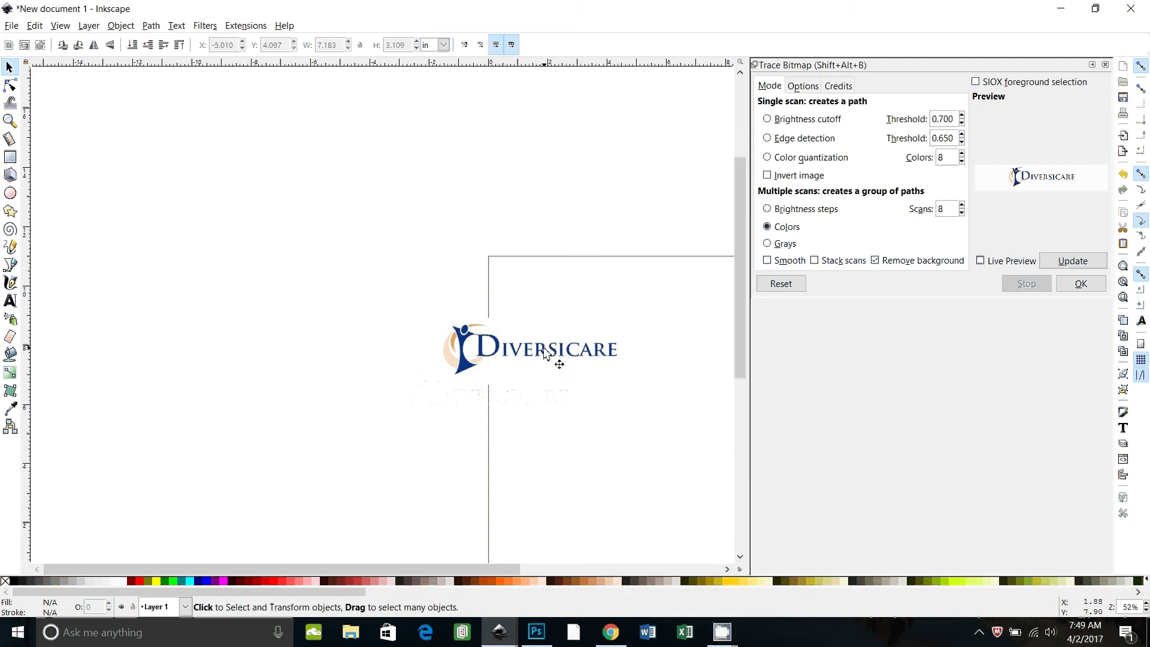
Step: Move the original logo image up and left, and delete the faint leftover trace path beneath it
left_click(527, 357)
left_click_drag(509, 357, 437, 271)
left_click(443, 387)
left_click(467, 396)
left_click_drag(275, 344, 312, 348)
key("Delete")
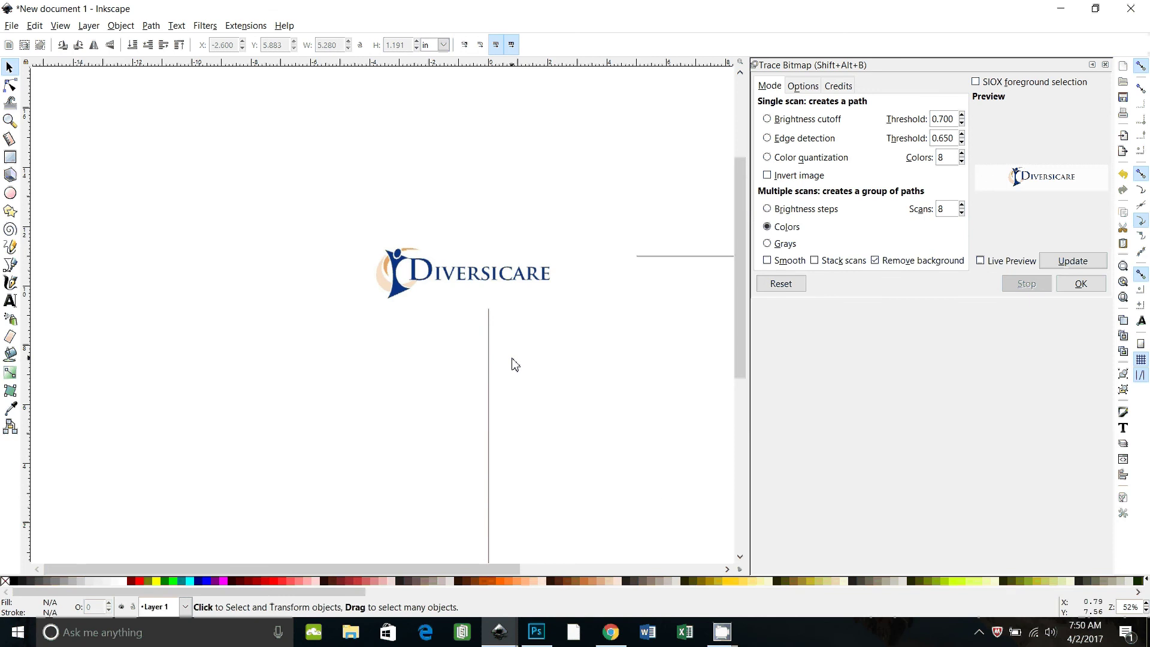
key("ctrl+shift+a")
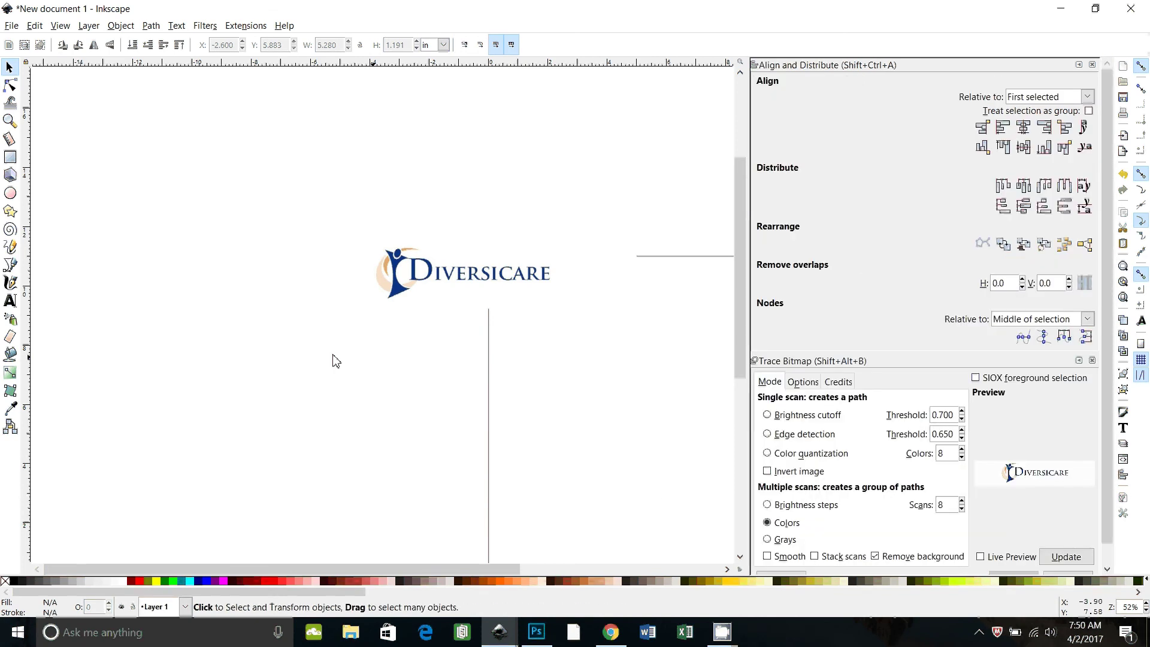
key("ctrl+a")
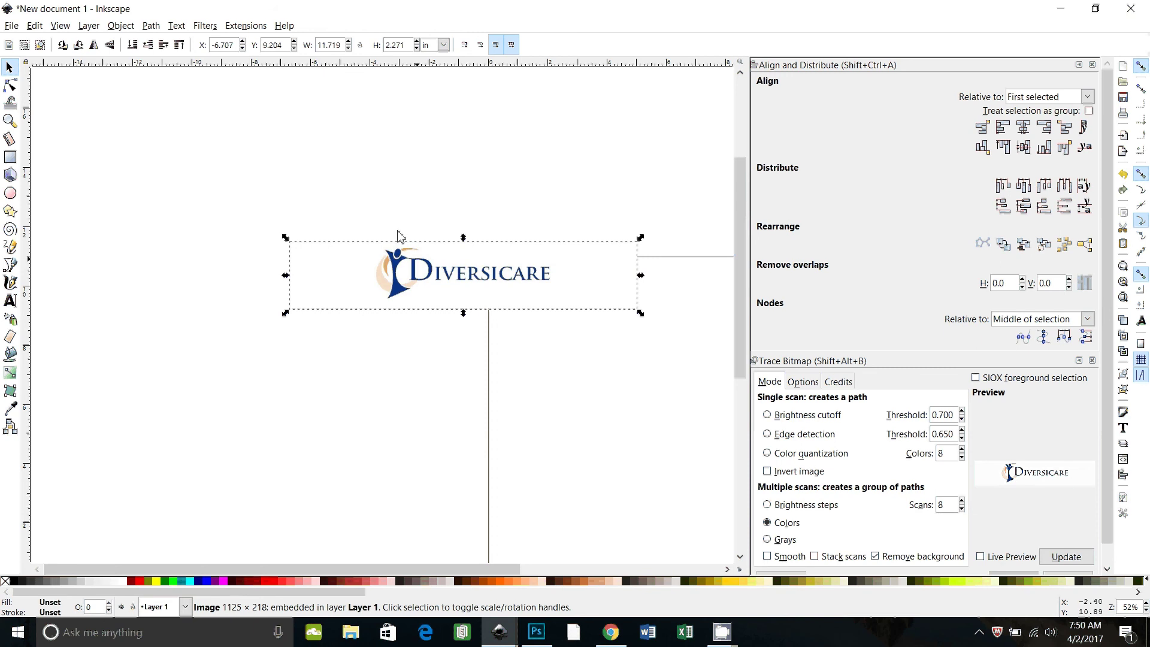
left_click(562, 386)
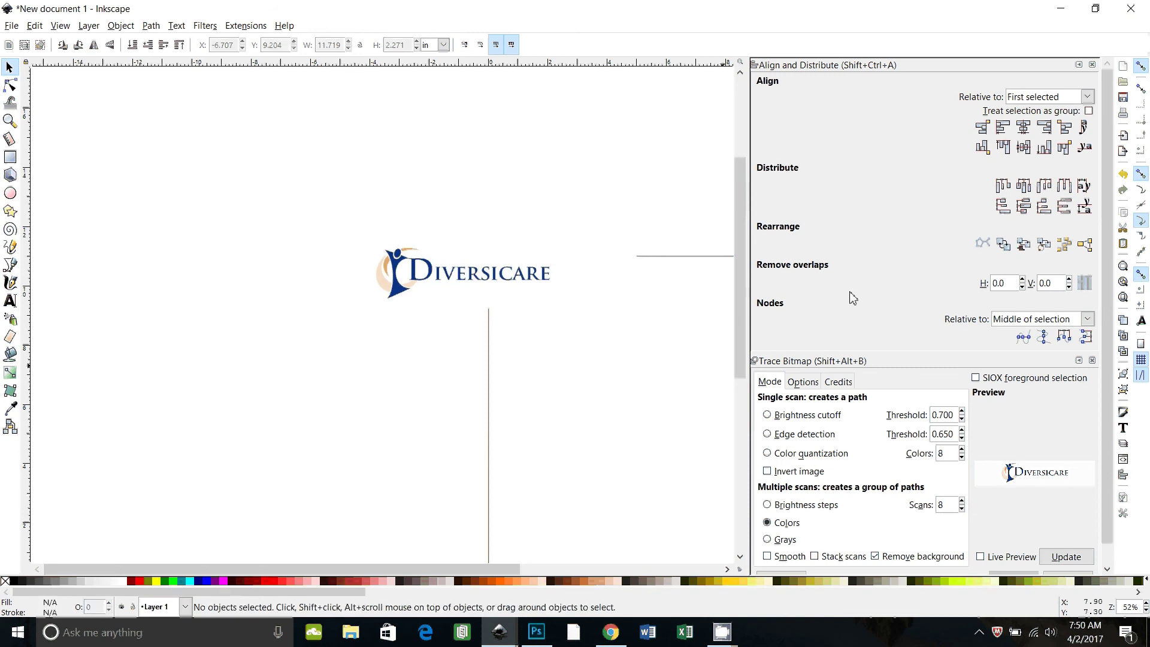
left_click(1092, 64)
left_click(1092, 65)
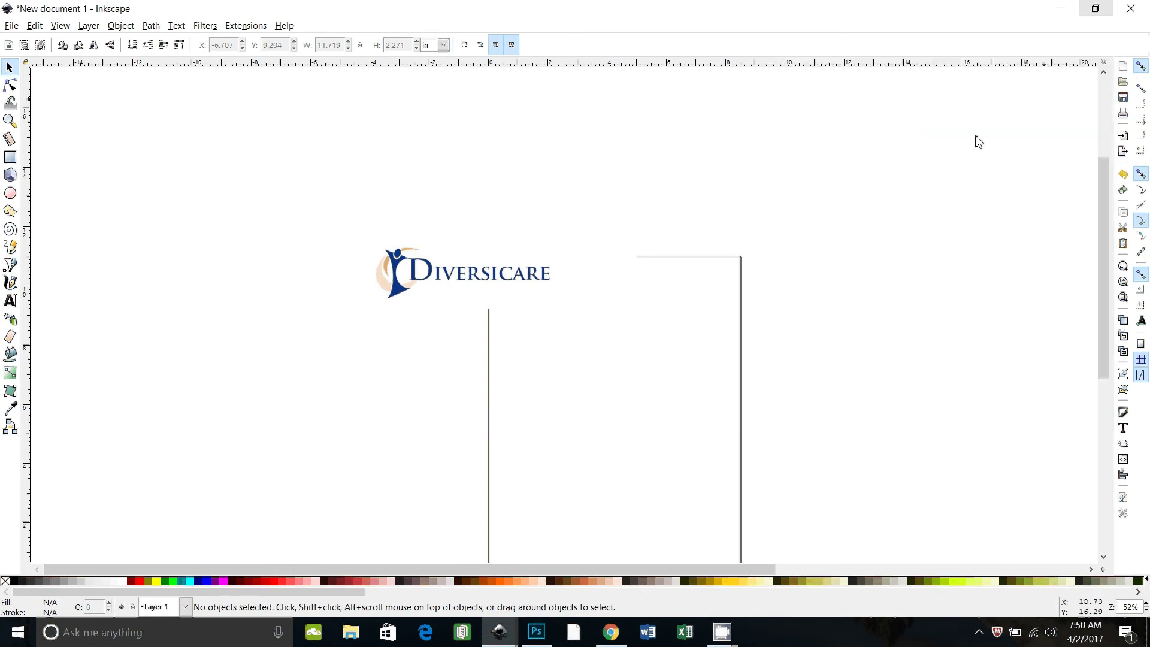
Step: Set up a single-scan Brightness cutoff trace of the original logo with threshold 0.450 and update the preview
left_click(464, 279)
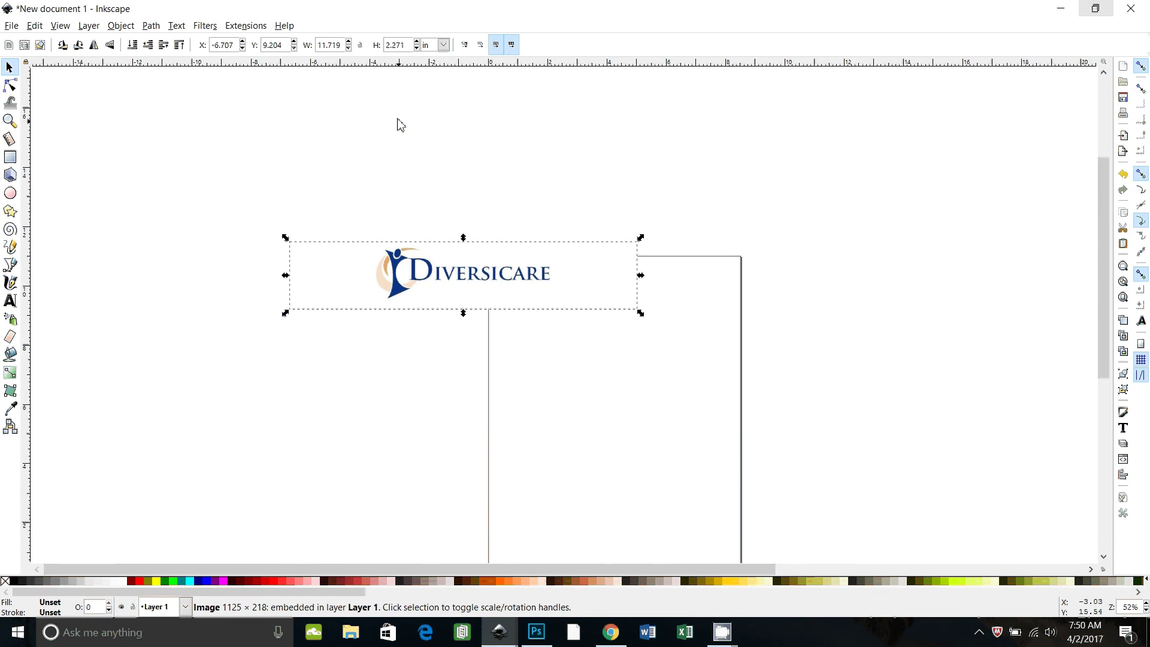
left_click(154, 29)
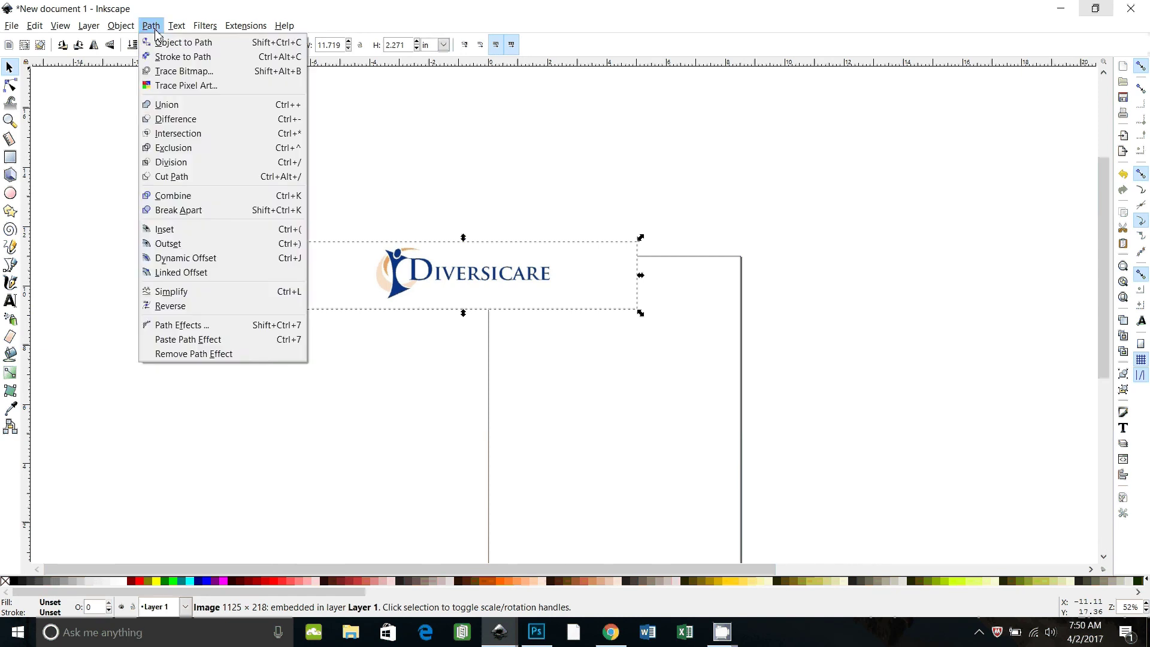
left_click(161, 72)
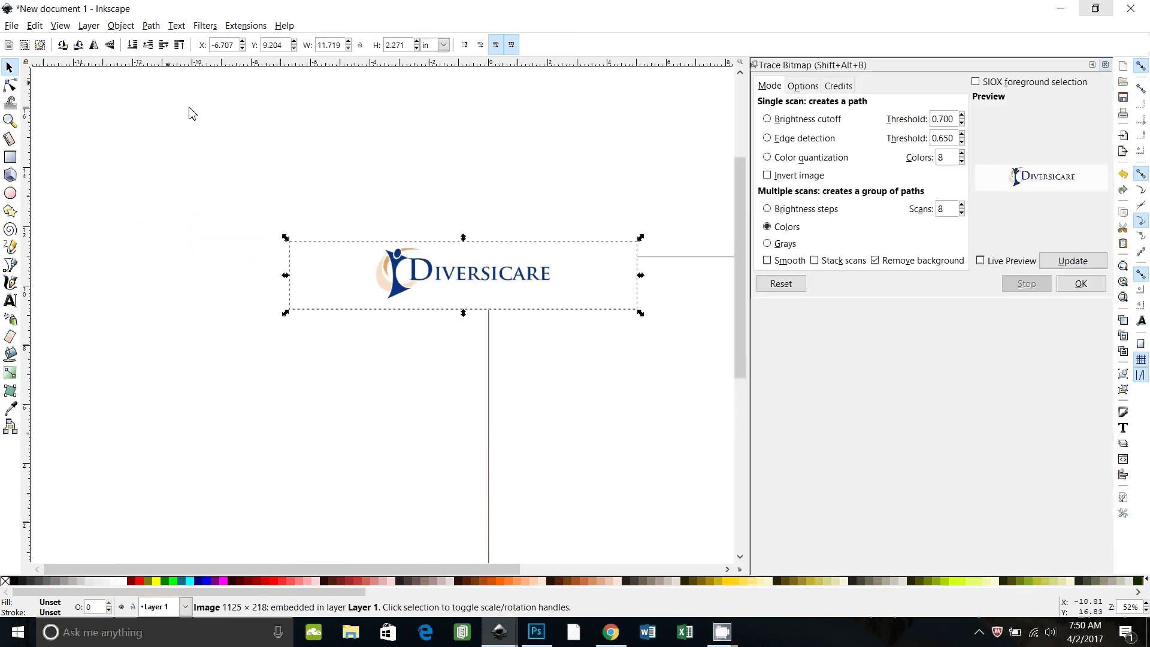
left_click(767, 119)
left_click(957, 118)
double_click(957, 119)
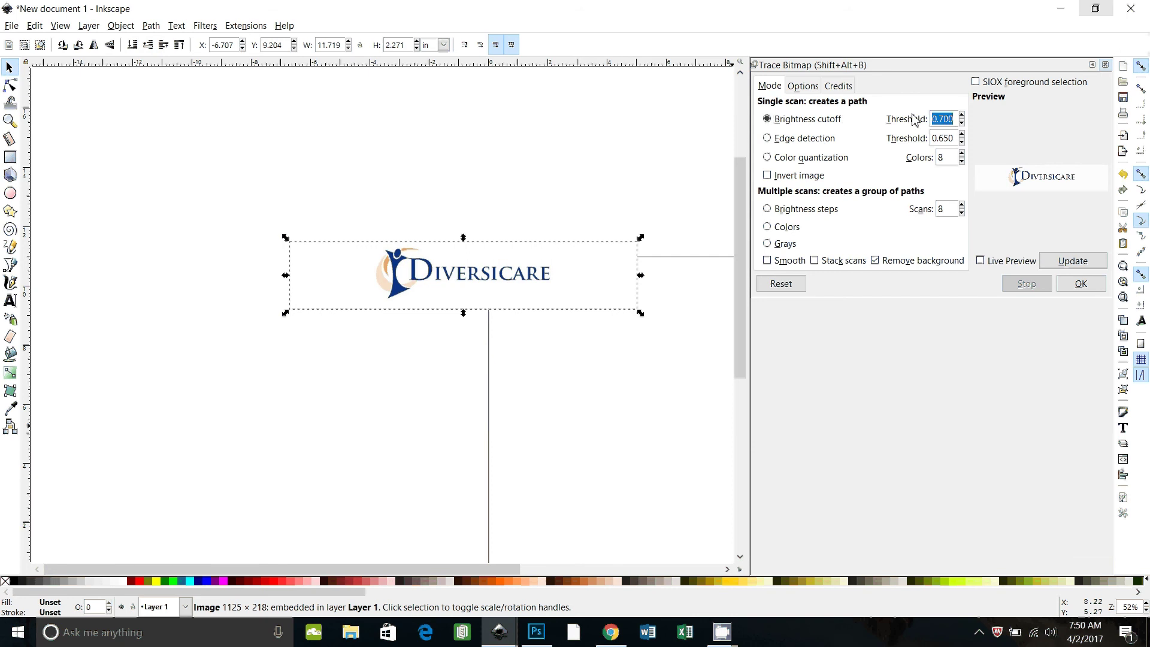
type(".45")
left_click(1067, 260)
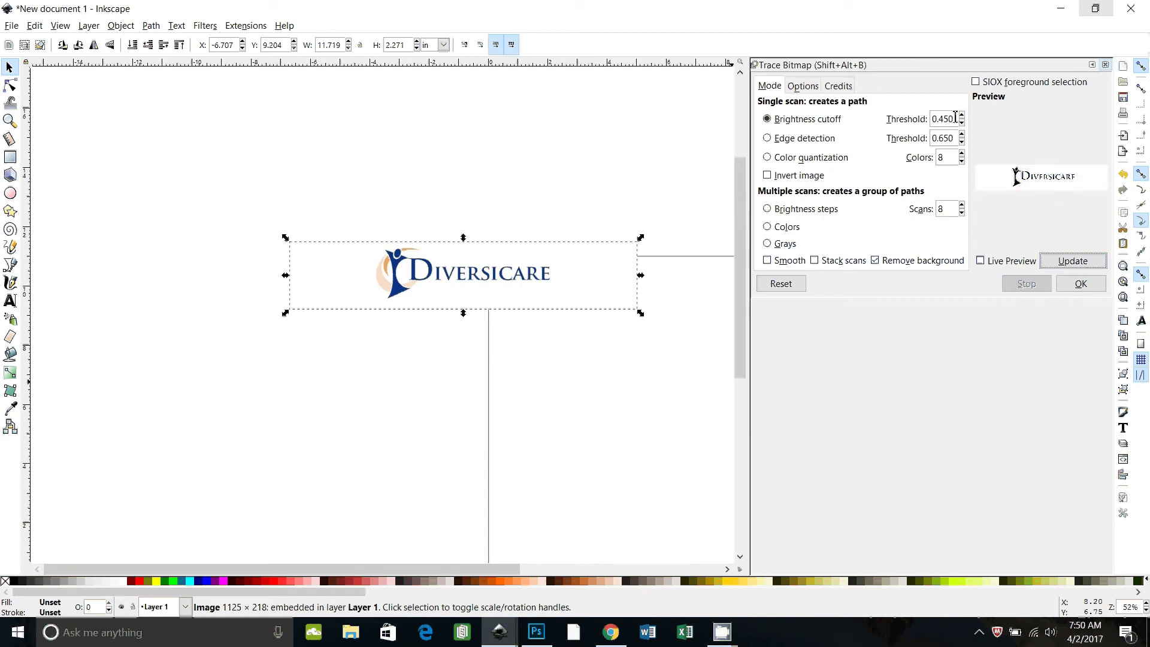
Step: Create the black trace, move it below the original logo, and delete it
left_click(1081, 284)
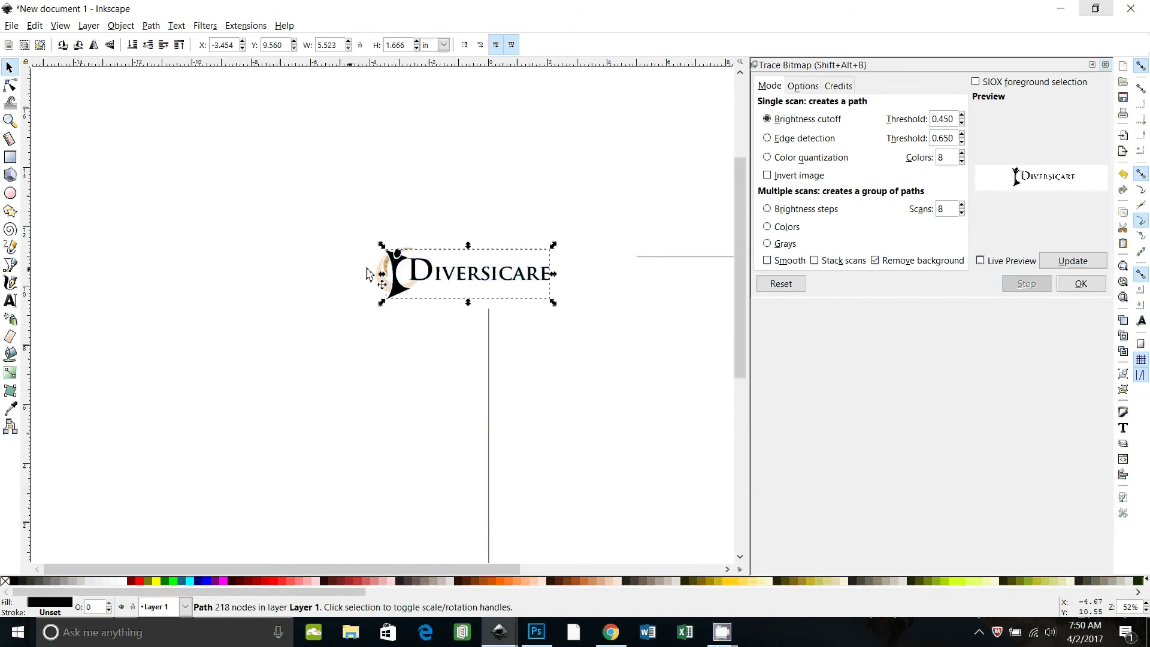
left_click_drag(527, 288, 533, 387)
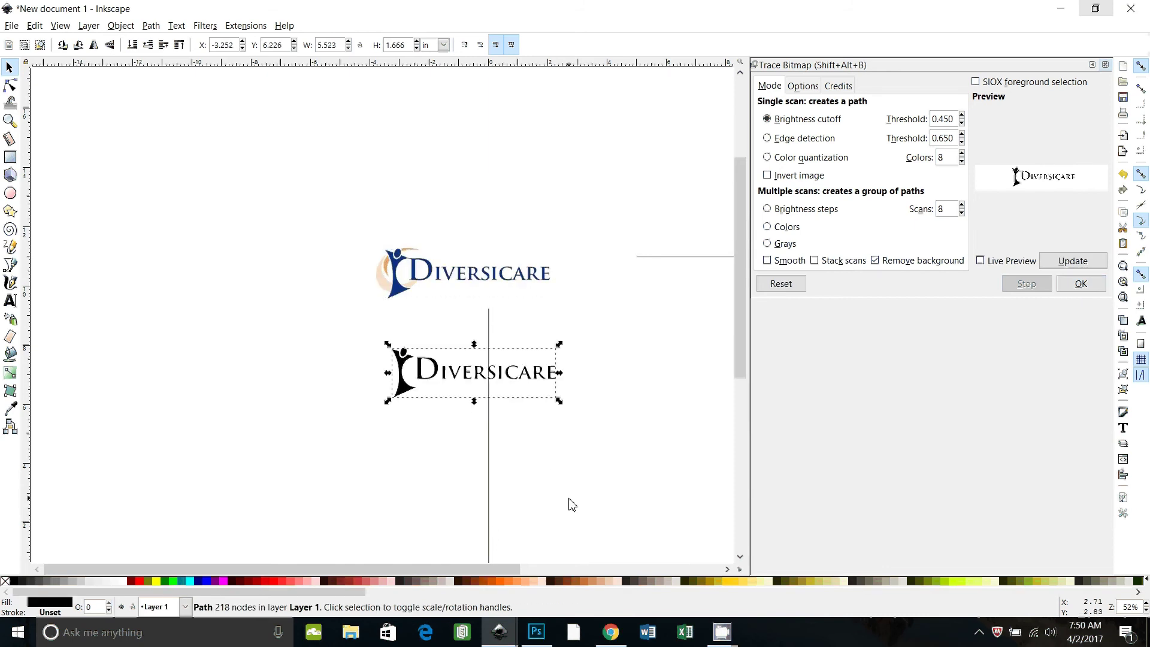
key("Delete")
Step: Trace the original logo with a Brightness cutoff threshold of 0.600 and place the black path below the image
left_click(456, 289)
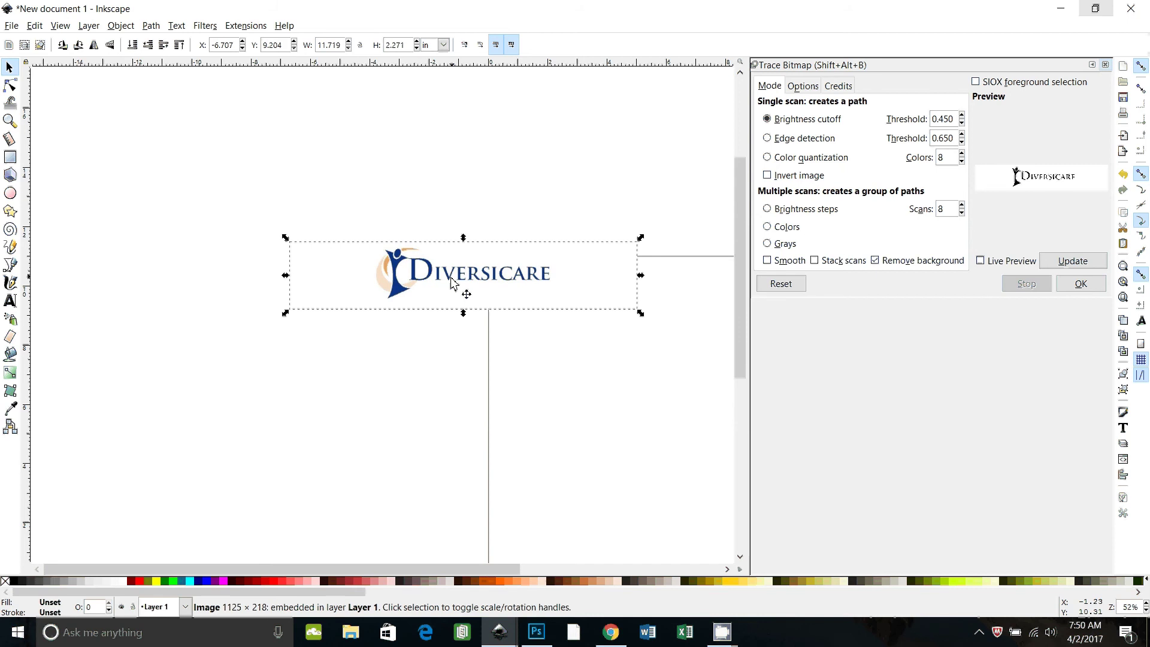
left_click_drag(955, 119, 939, 119)
type("600")
left_click(1073, 261)
left_click(1070, 284)
mouse_move(452, 295)
left_mouse_down()
mouse_move(435, 378)
mouse_move(482, 408)
left_mouse_up()
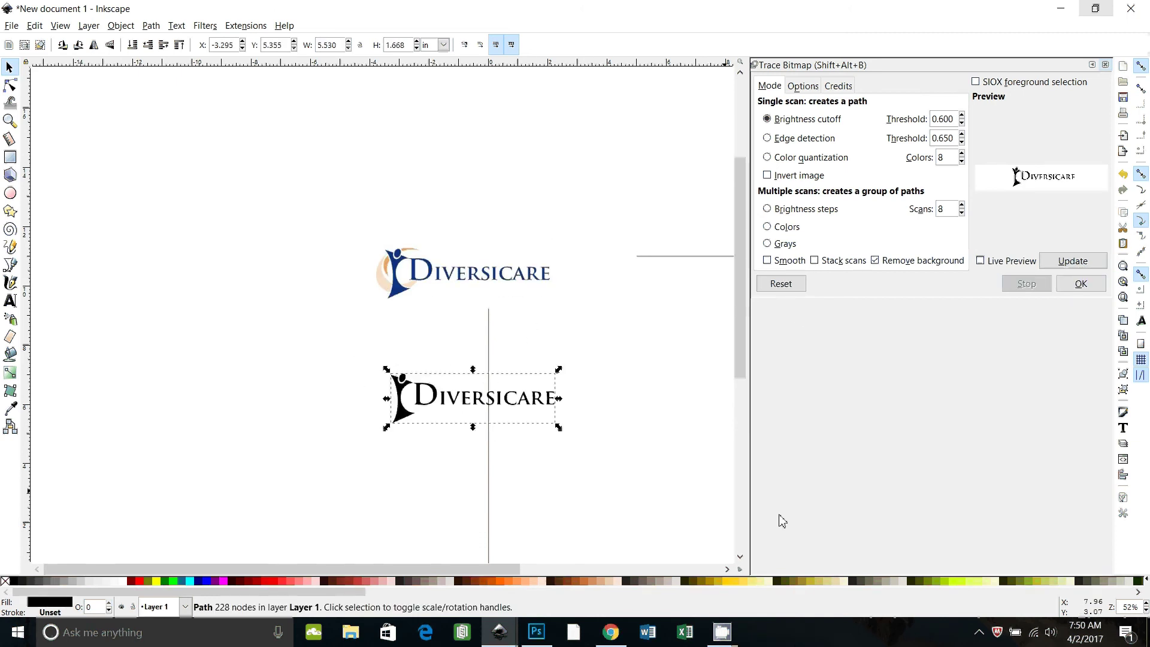
left_click(1105, 65)
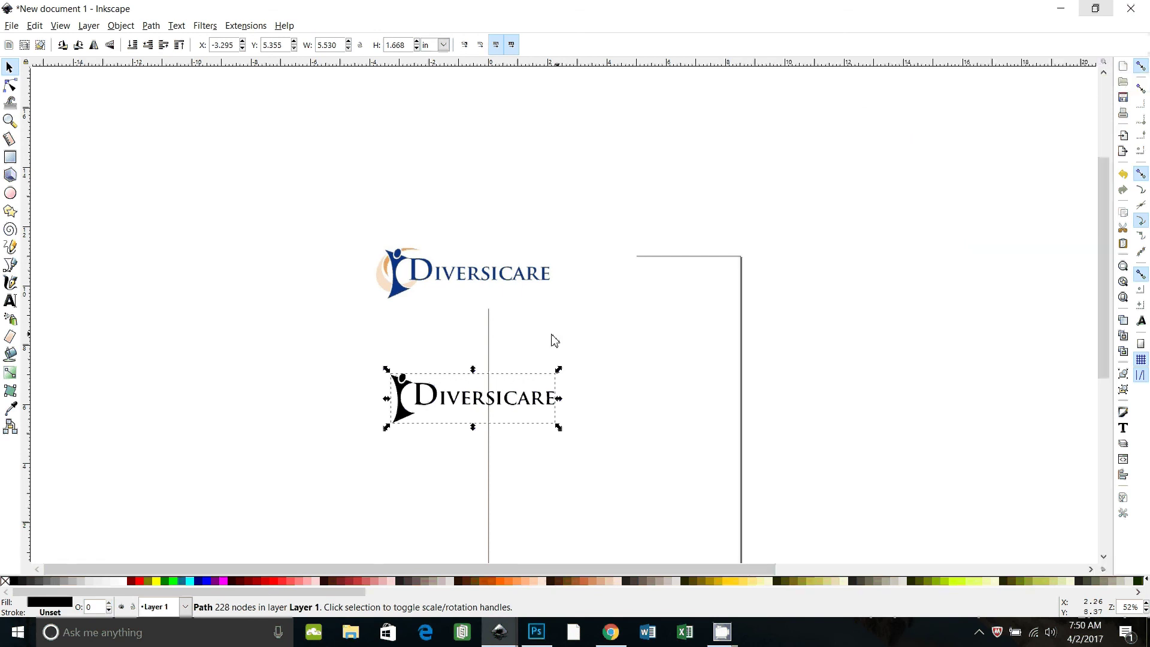
Step: Move the black Diversicare trace slightly up and to the right beneath the original logo
left_click(521, 293)
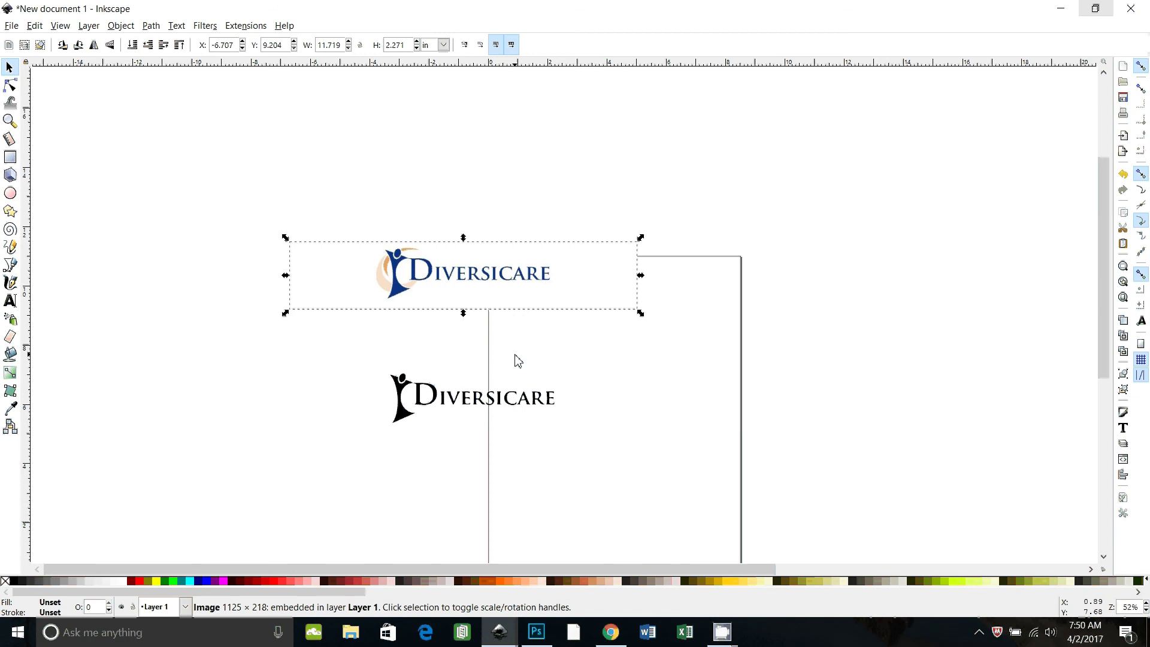
key("plus")
left_click_drag(452, 438, 509, 395)
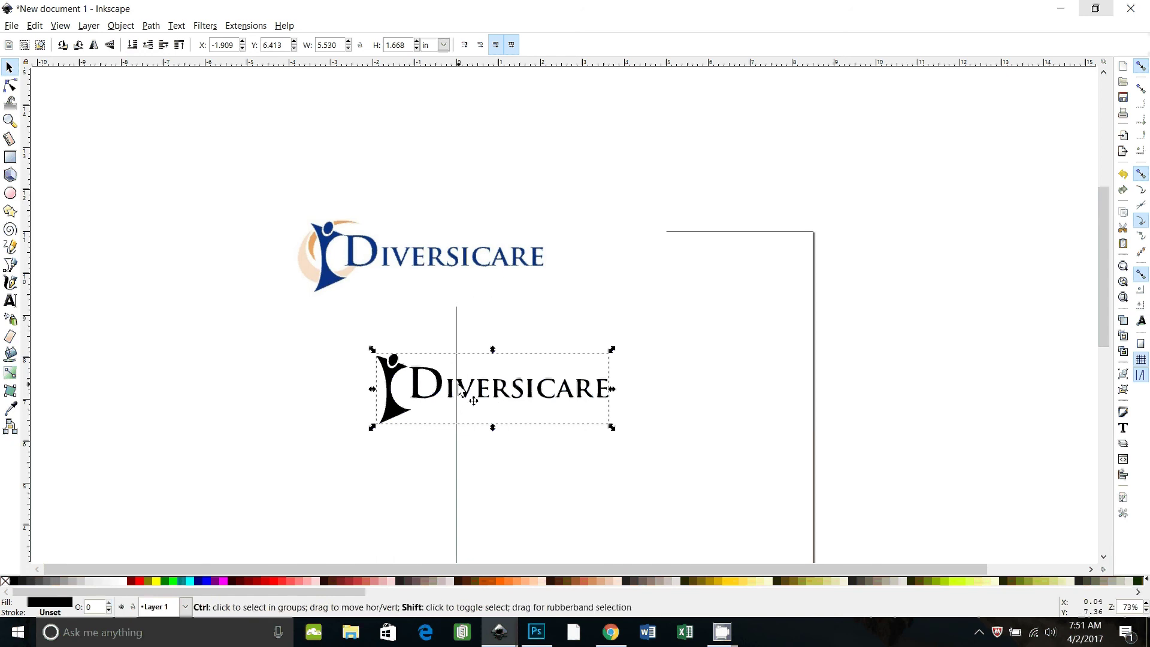
Step: Fill the black trace with the dark blue sampled from the figure in the original logo
key("ctrl+shift+f")
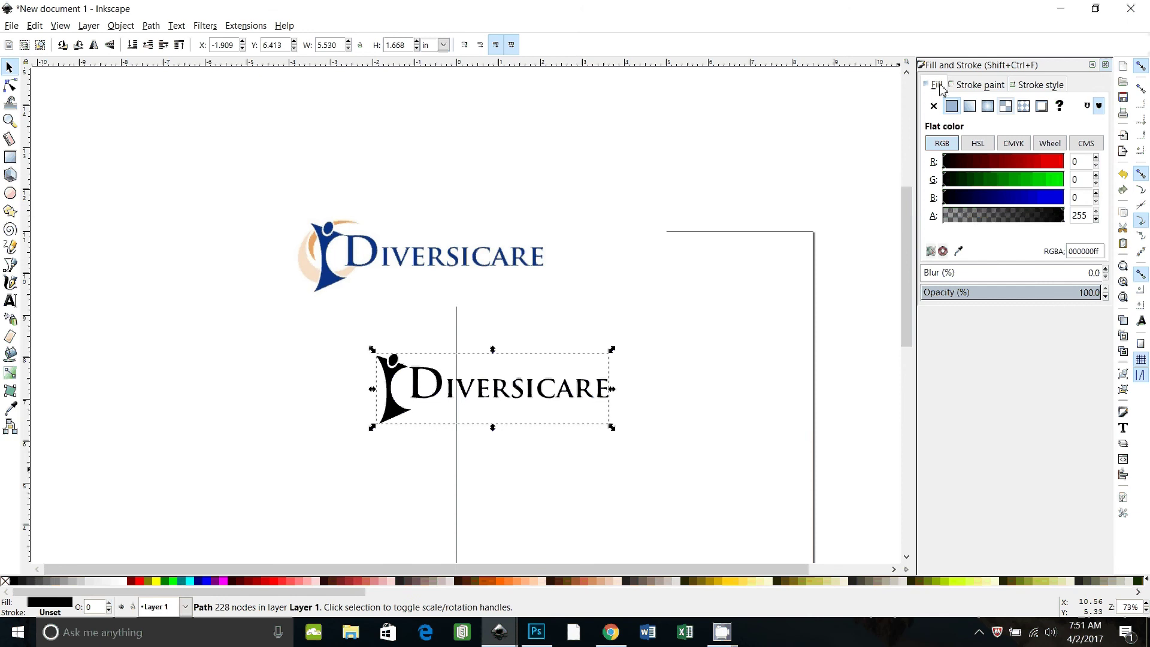
left_click(959, 251)
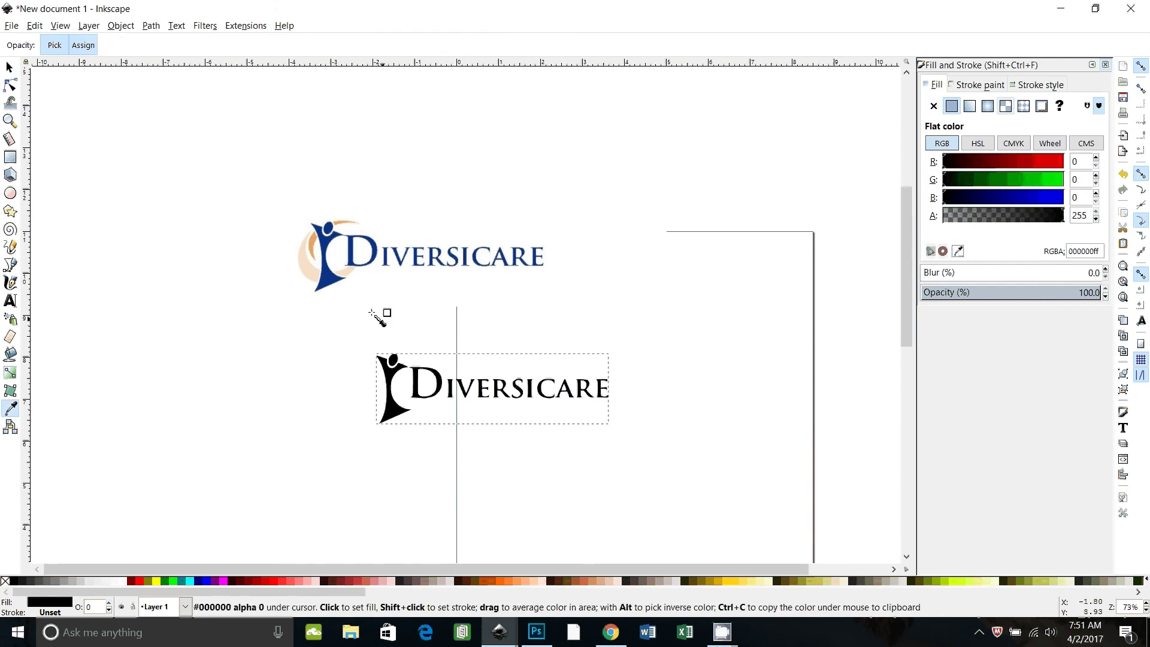
left_click(329, 277)
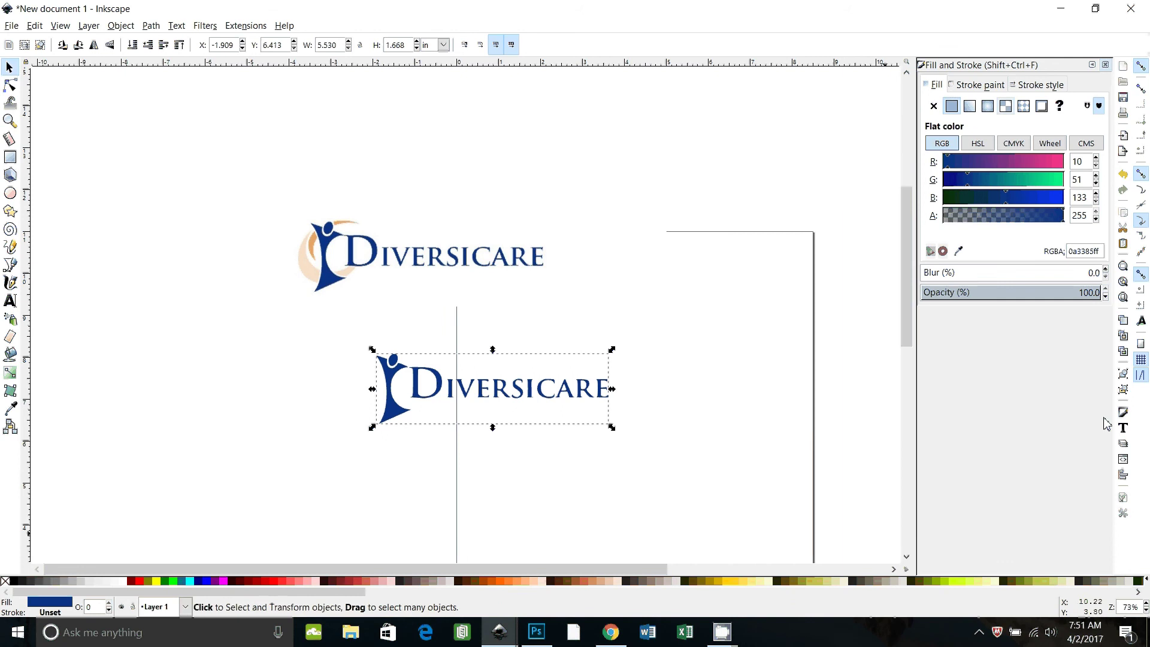
left_click(686, 436)
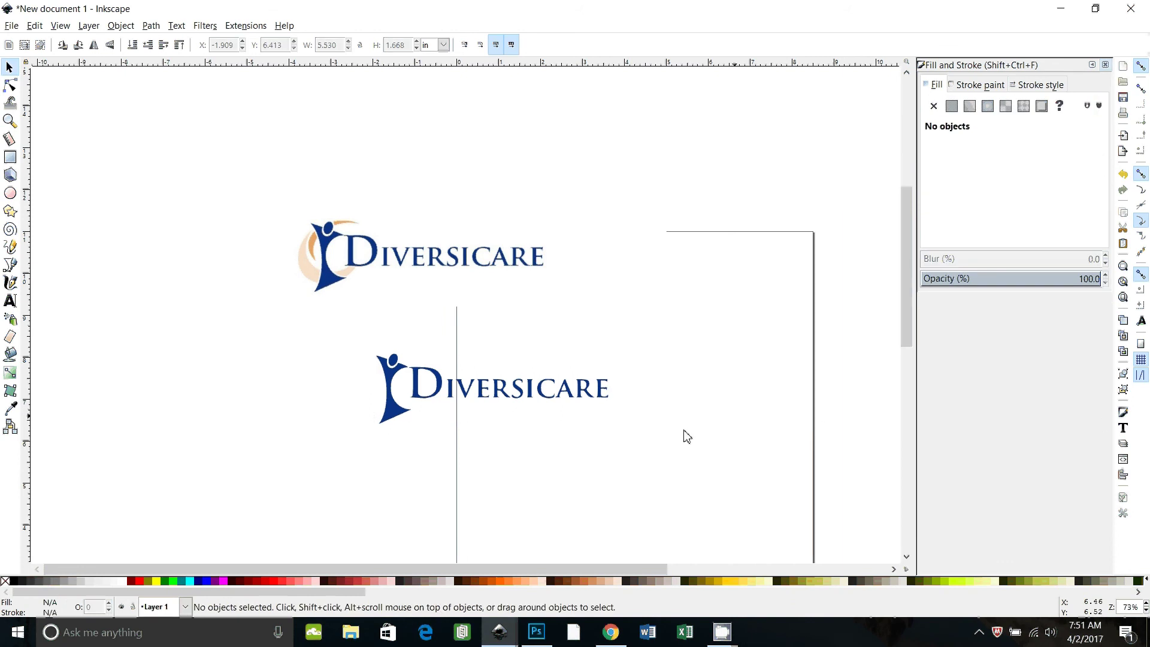
Step: With the original logo image selected and the Bezier tool active, set a flat fill of 0a3300ff and no stroke paint
left_click(367, 257)
key("plus")
key("plus")
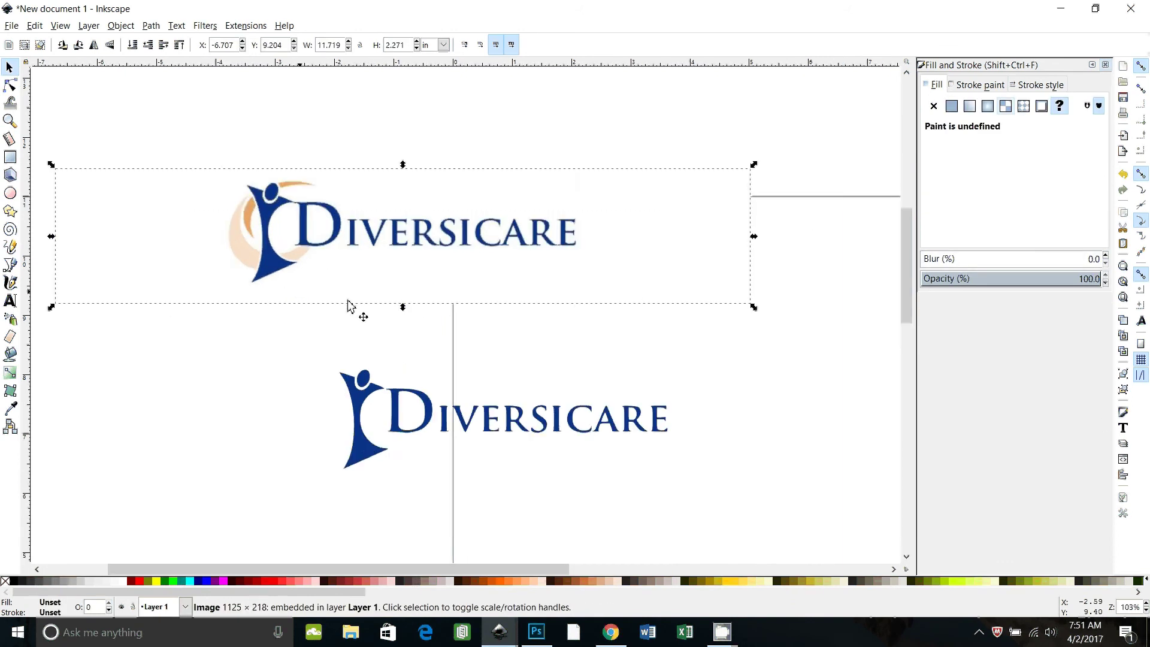
left_click_drag(279, 369, 492, 504)
key("plus")
key("plus")
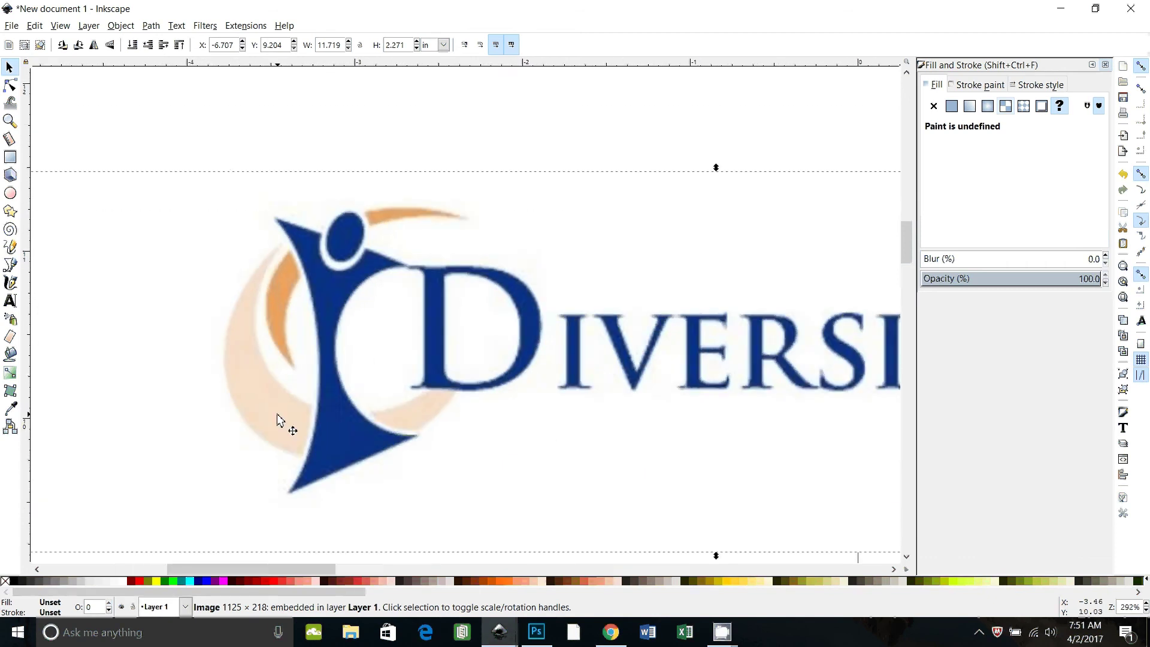
left_click_drag(276, 413, 423, 454)
key("plus")
left_click_drag(515, 496, 436, 408)
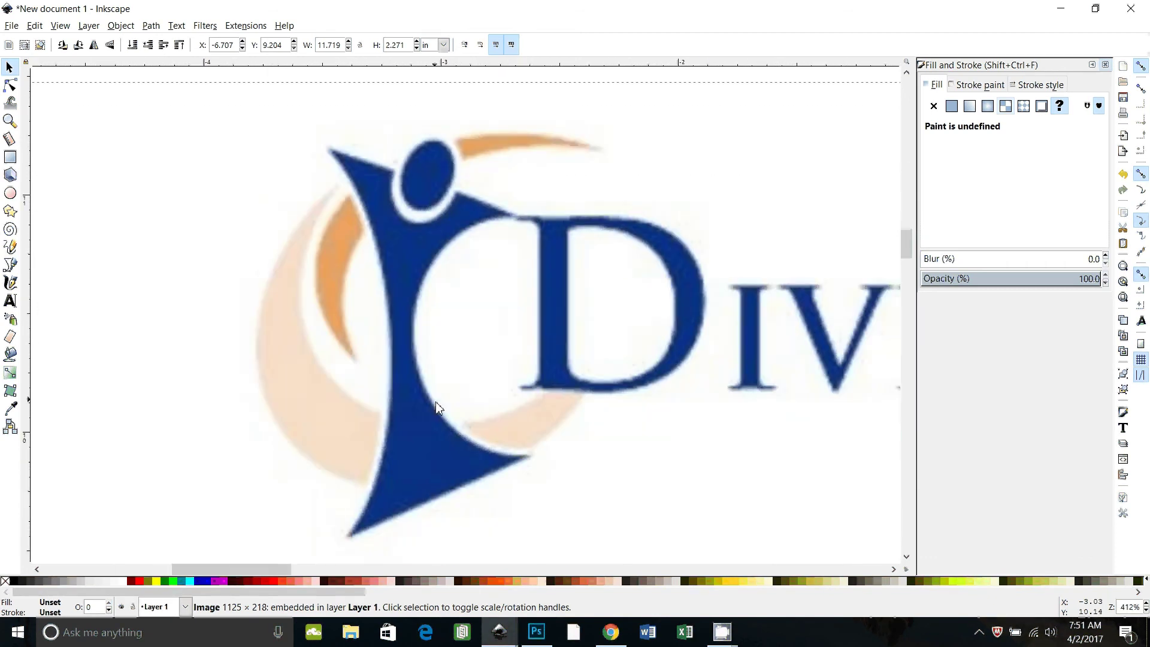
left_click_drag(448, 453, 431, 443)
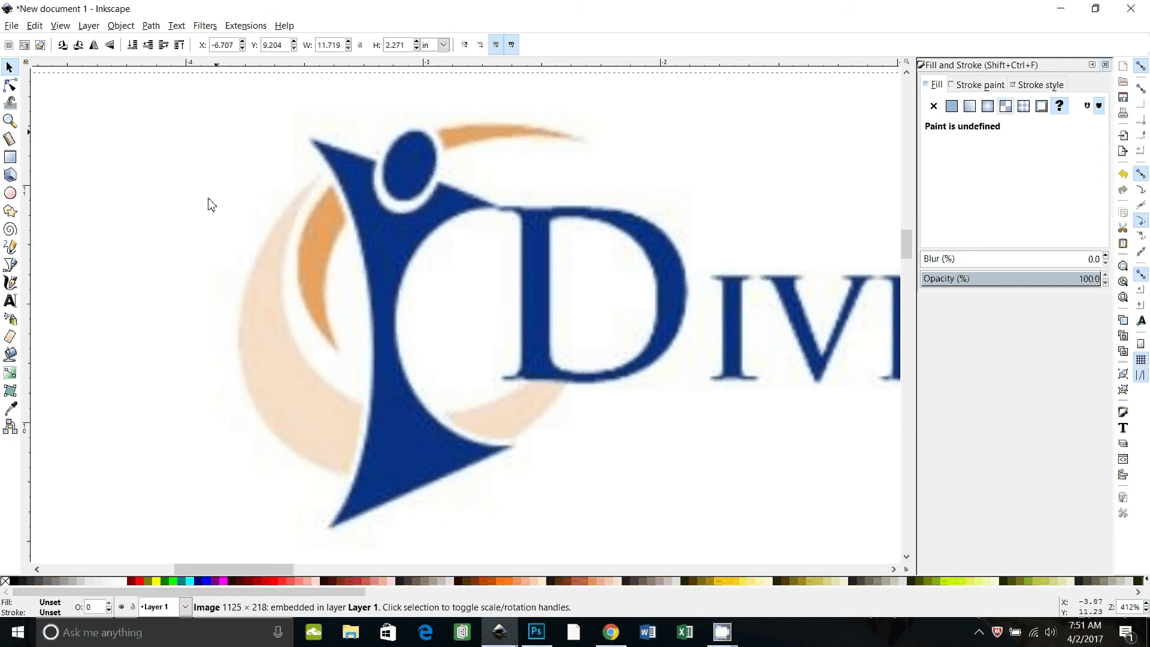
left_click(12, 267)
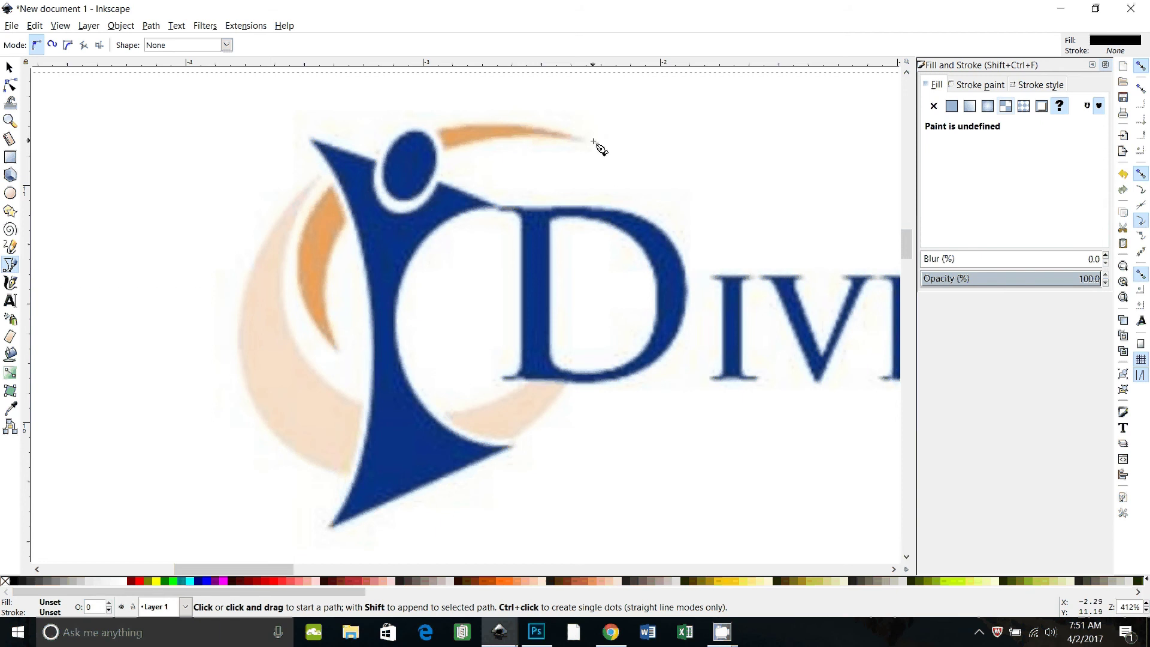
left_click(936, 108)
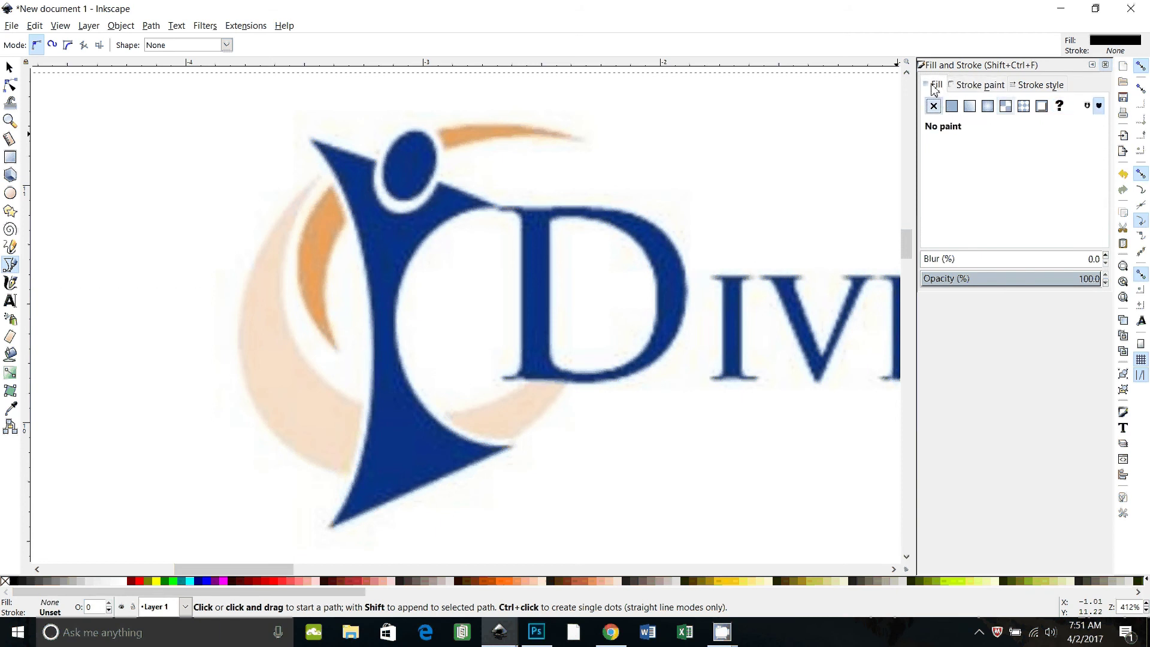
left_click(952, 106)
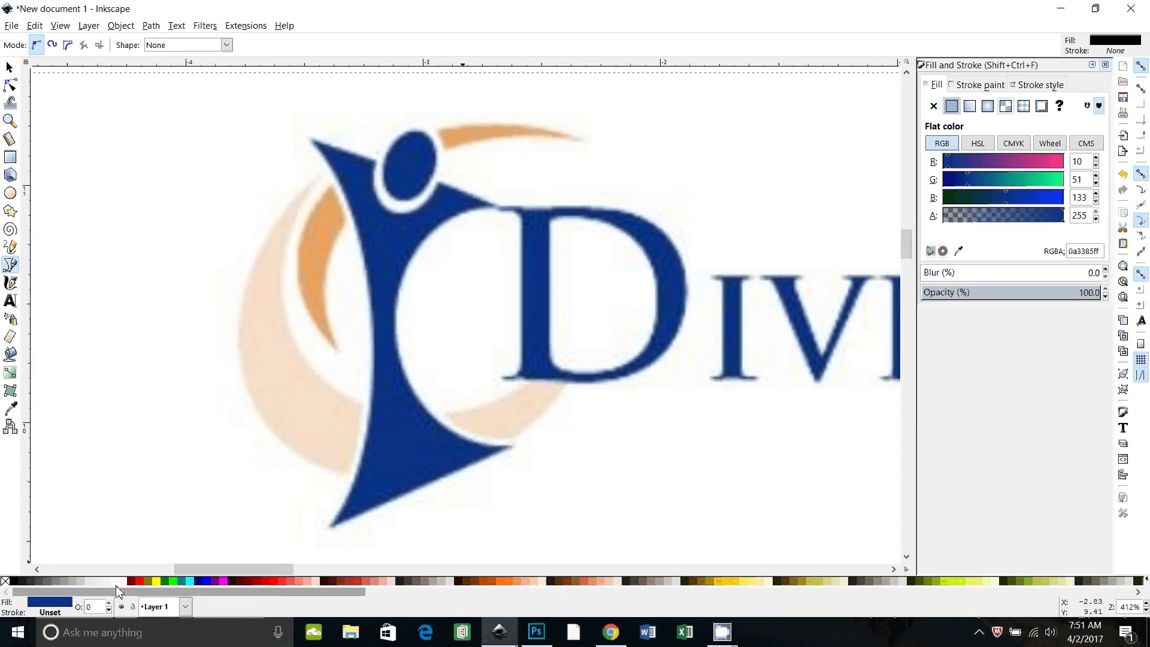
left_click(947, 203)
left_click(971, 85)
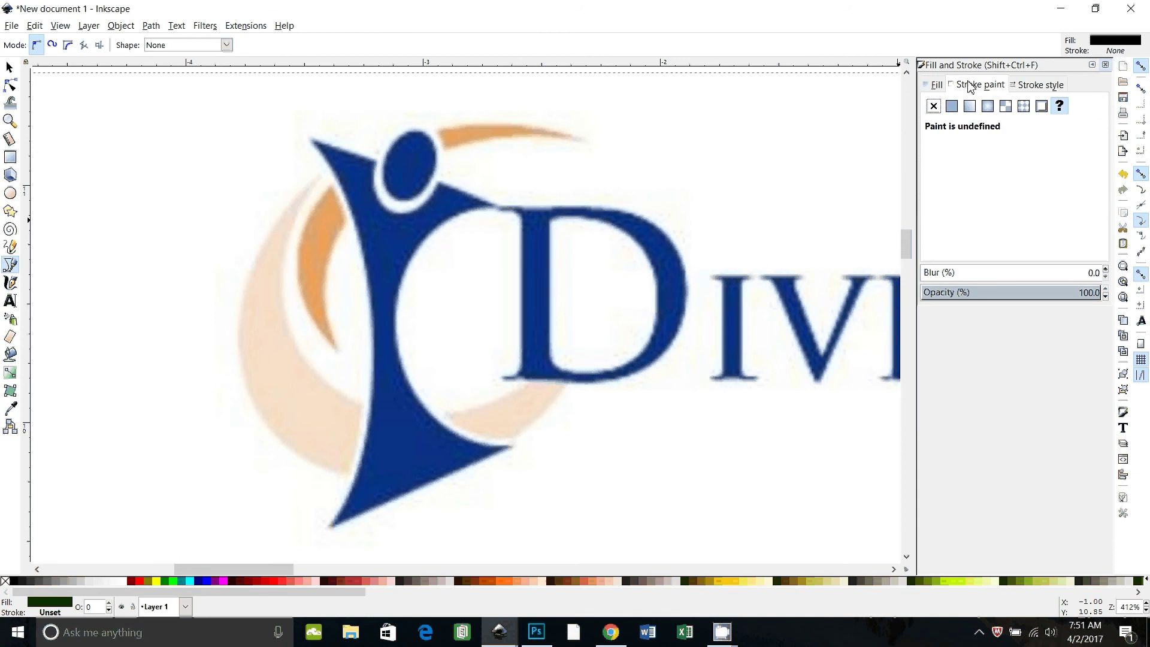
left_click(934, 106)
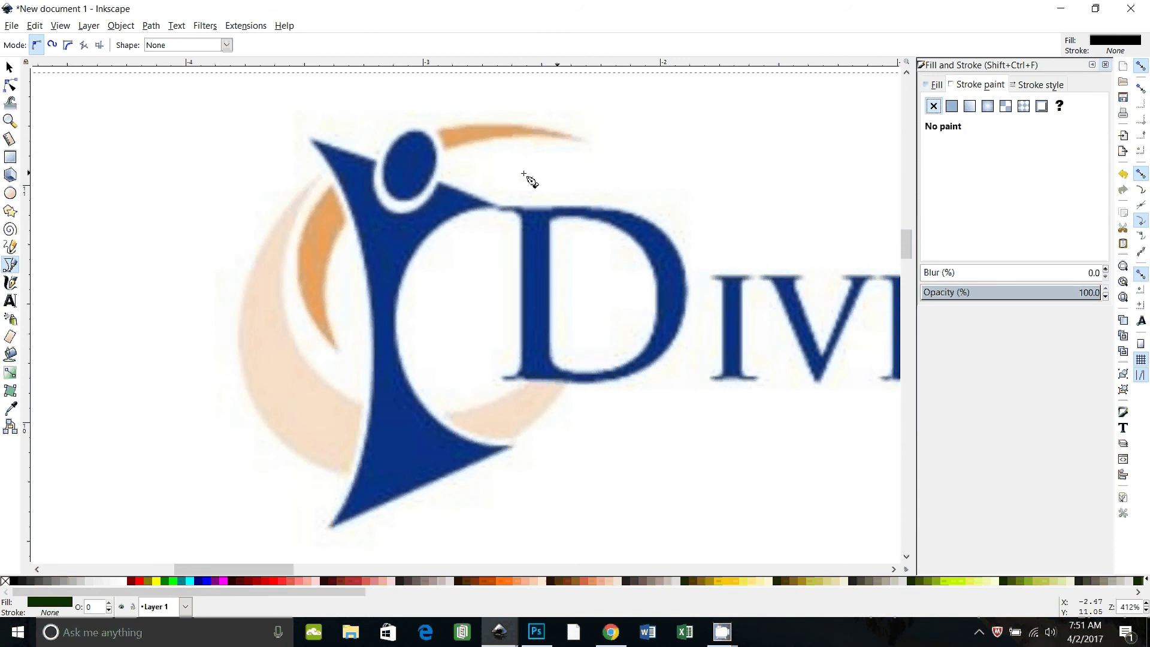
Step: Draw a closed three-node Bezier shape over the orange arc beside the figure's head, joining its tip and two blunt-end corners
left_click(584, 142)
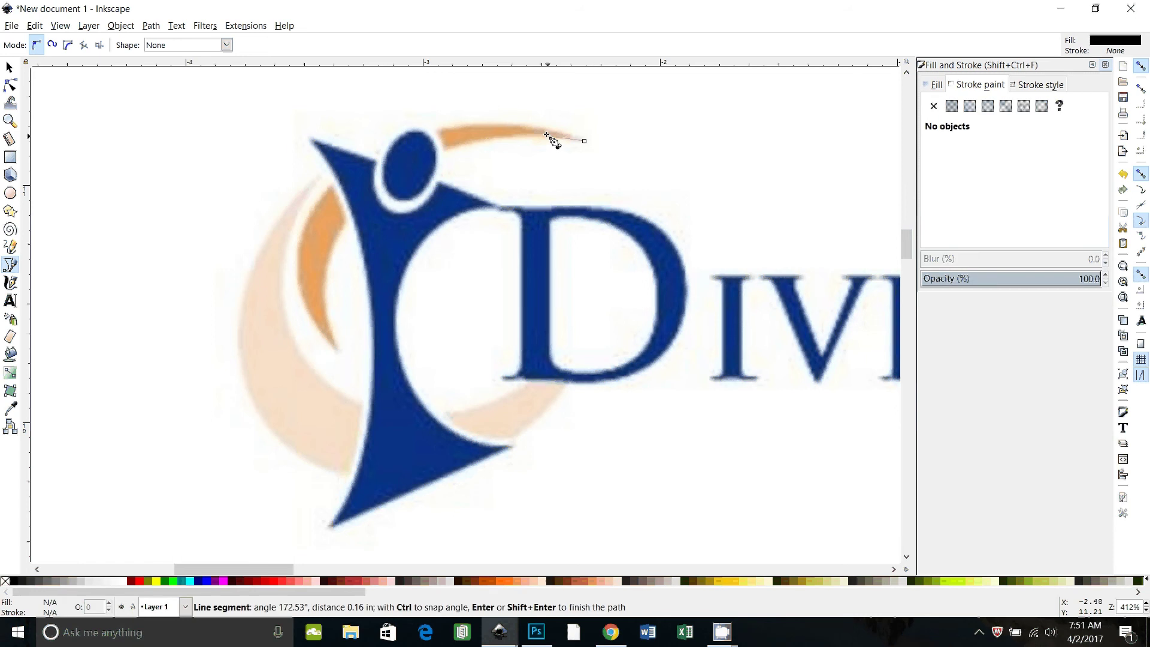
left_click(438, 136)
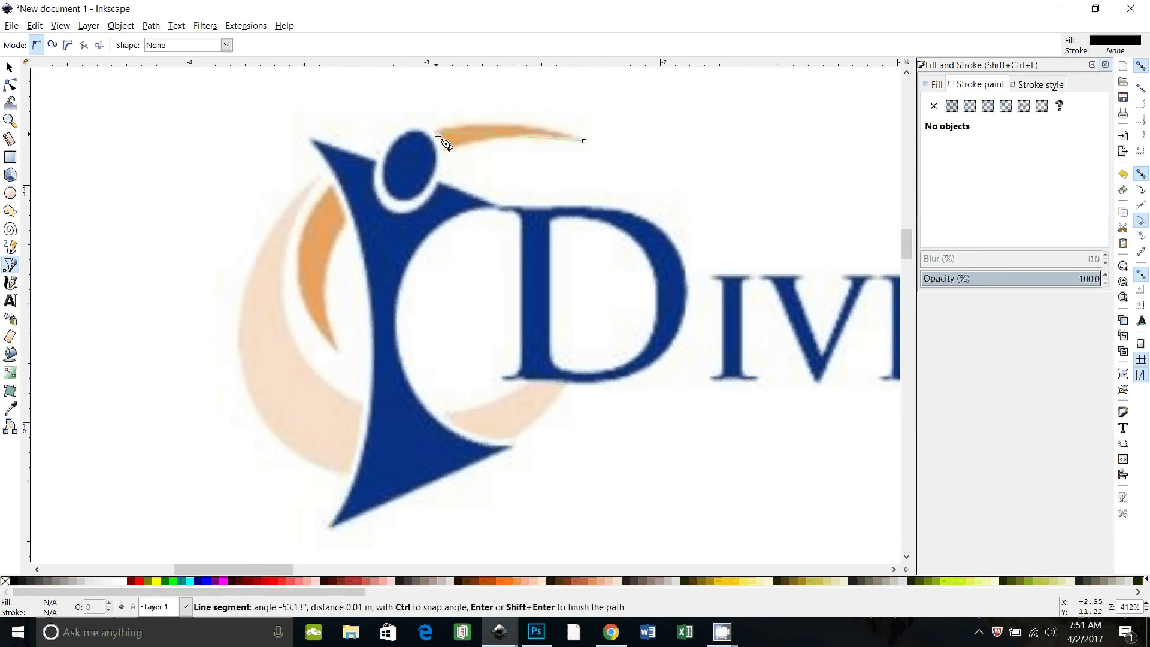
left_click(445, 151)
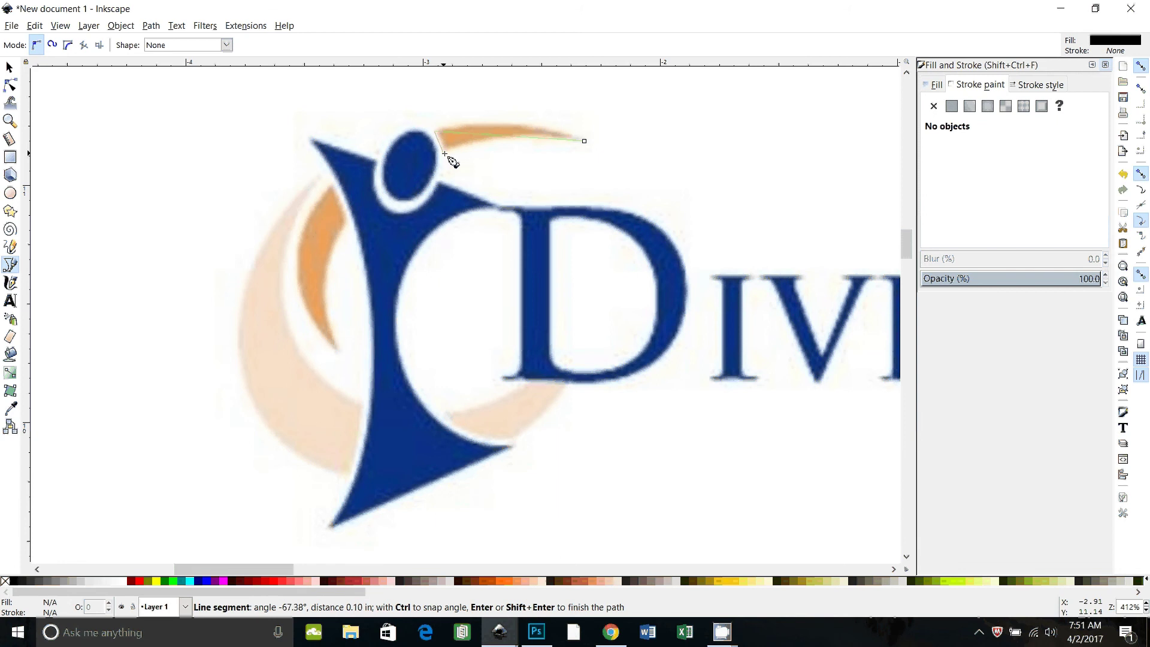
left_click(585, 141)
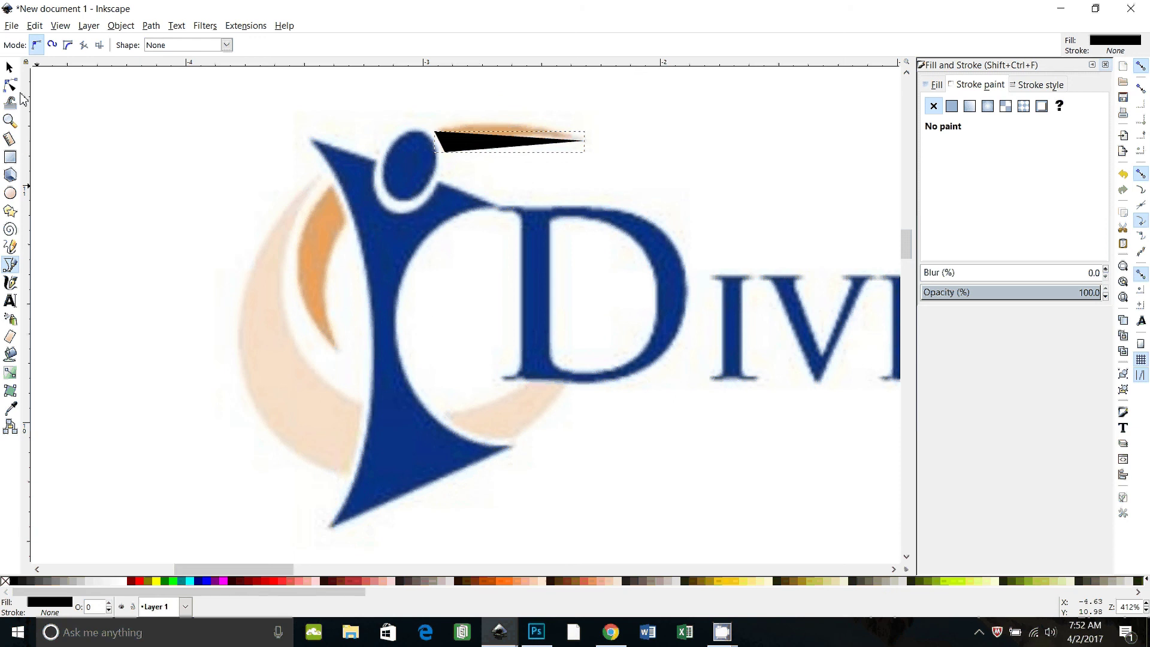
Step: Bend the upper and lower edges of the black triangle into curves that follow the orange arc
left_click(10, 87)
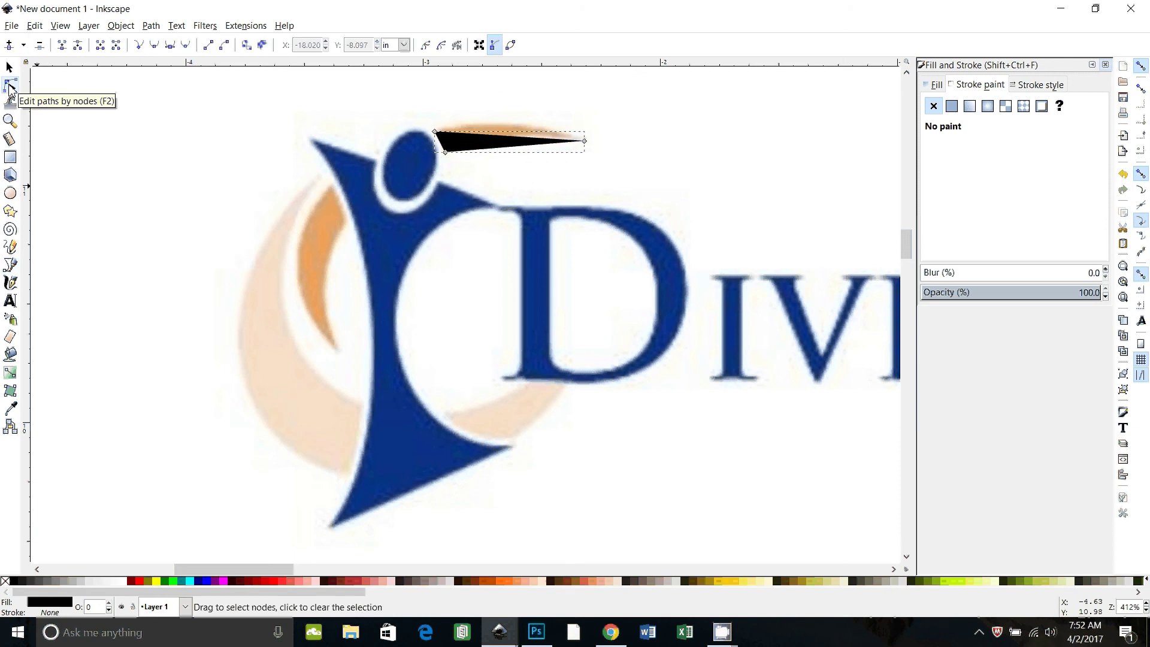
left_click(585, 141)
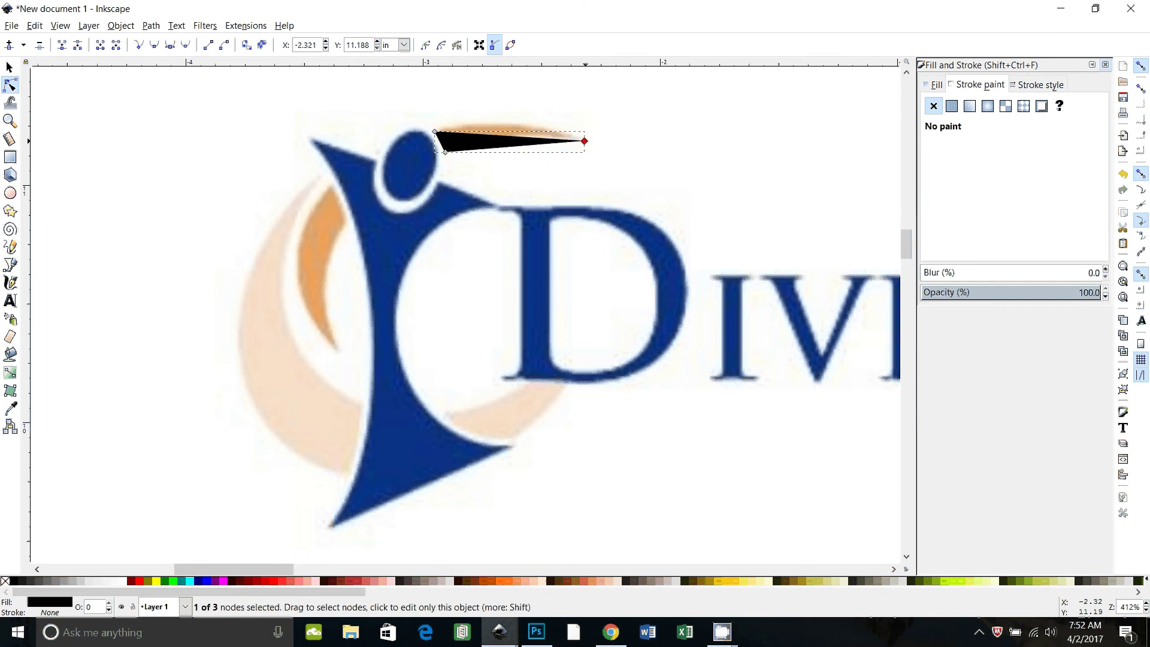
left_click(438, 135)
key("Tab")
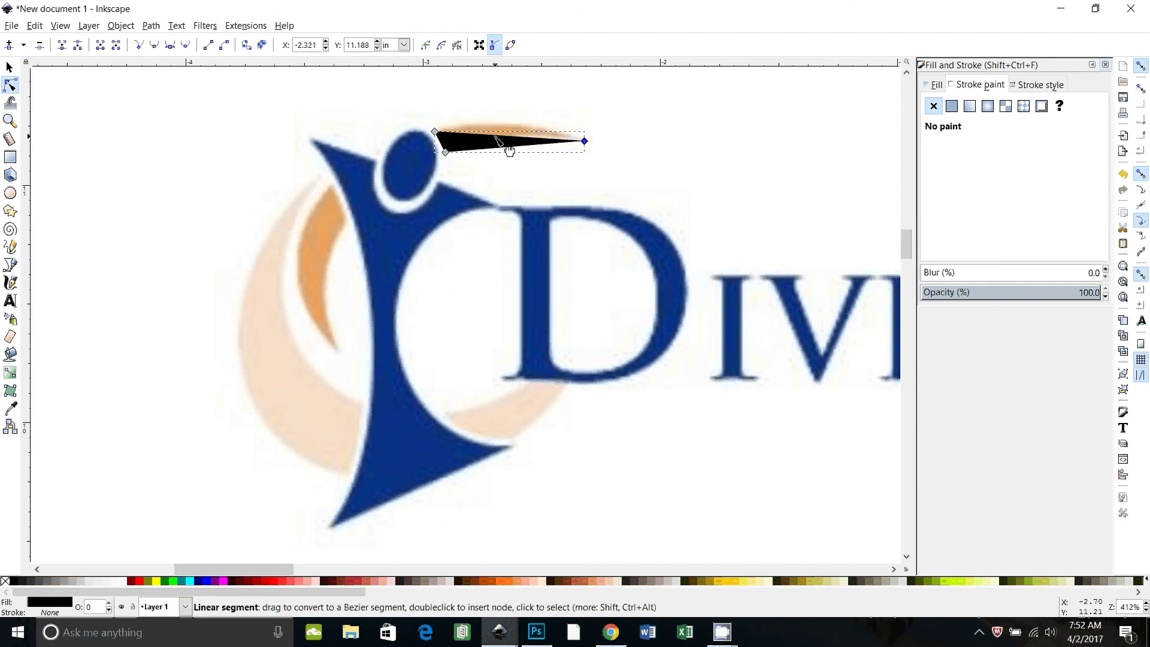
left_click_drag(495, 137, 507, 126)
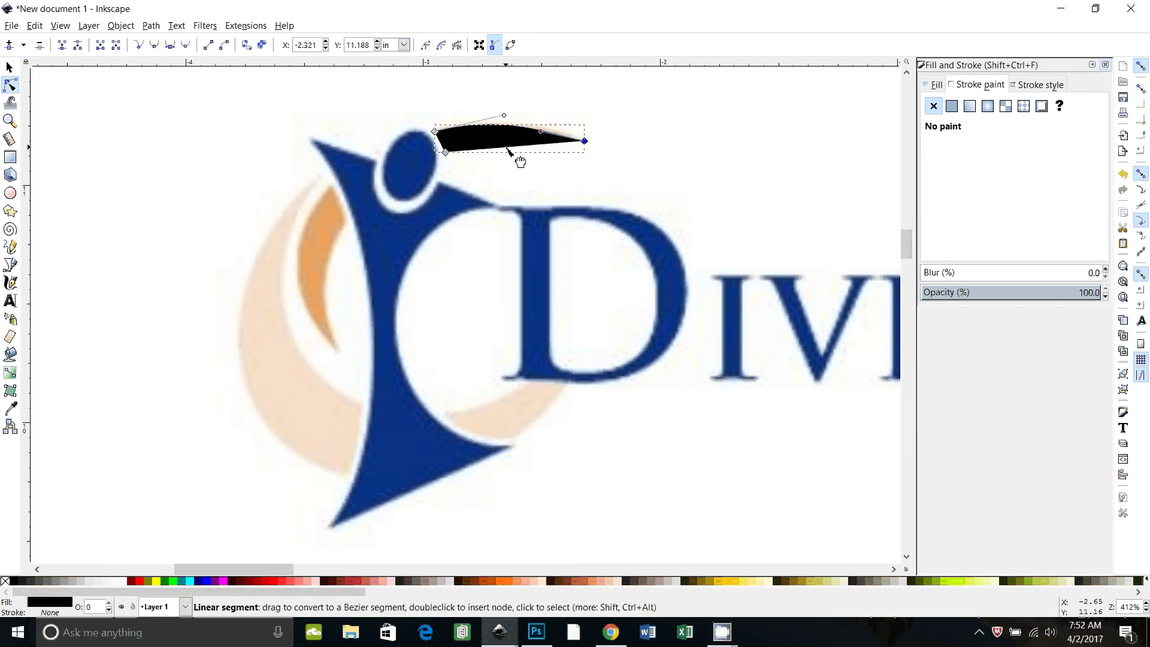
mouse_move(505, 147)
left_mouse_down()
mouse_move(504, 137)
mouse_move(515, 152)
left_mouse_up()
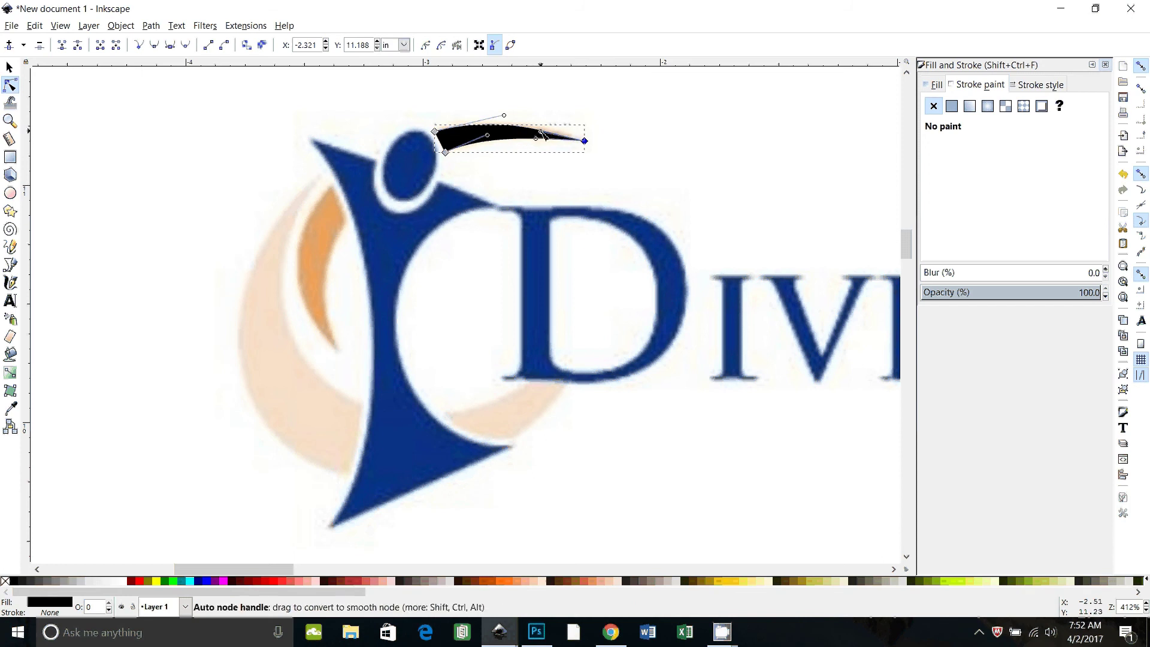
left_click_drag(544, 134, 499, 115)
Step: Fill the curved arc shape with the orange sampled from the crescent beside the figure's body
left_click(9, 67)
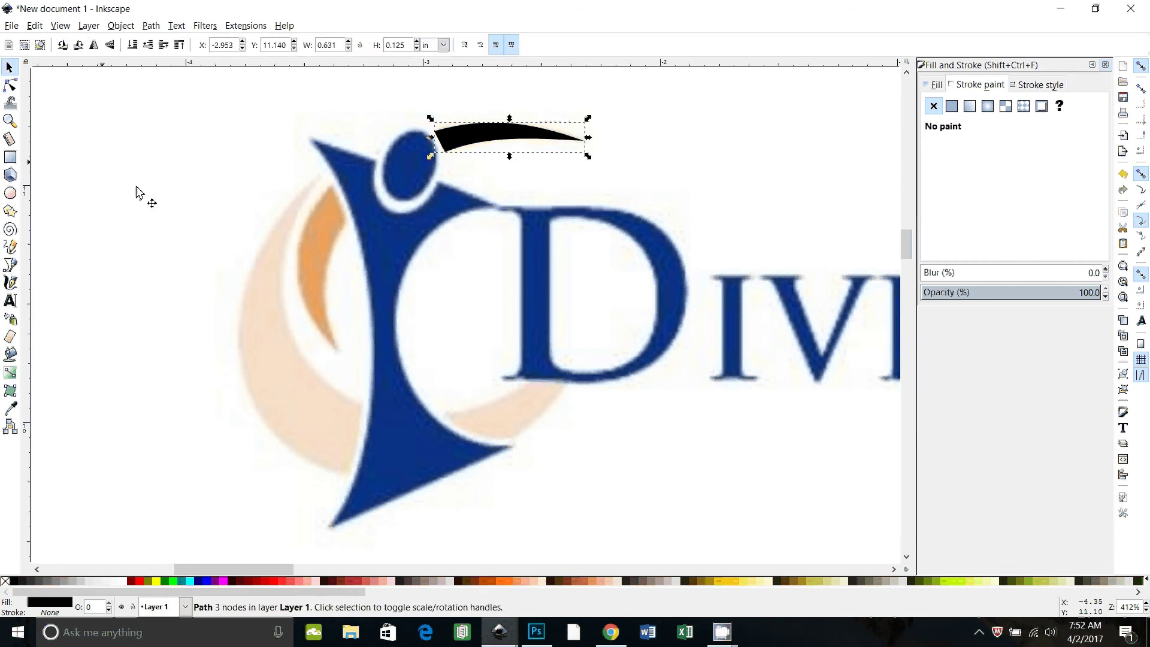
left_click(933, 85)
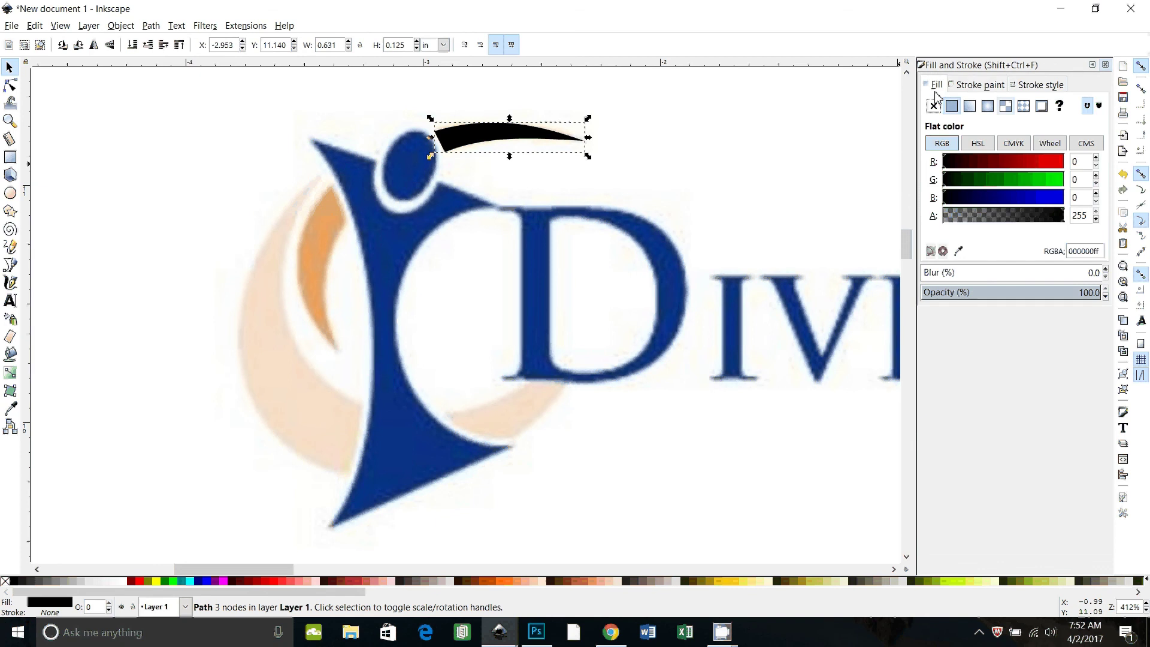
left_click(958, 252)
left_click(324, 233)
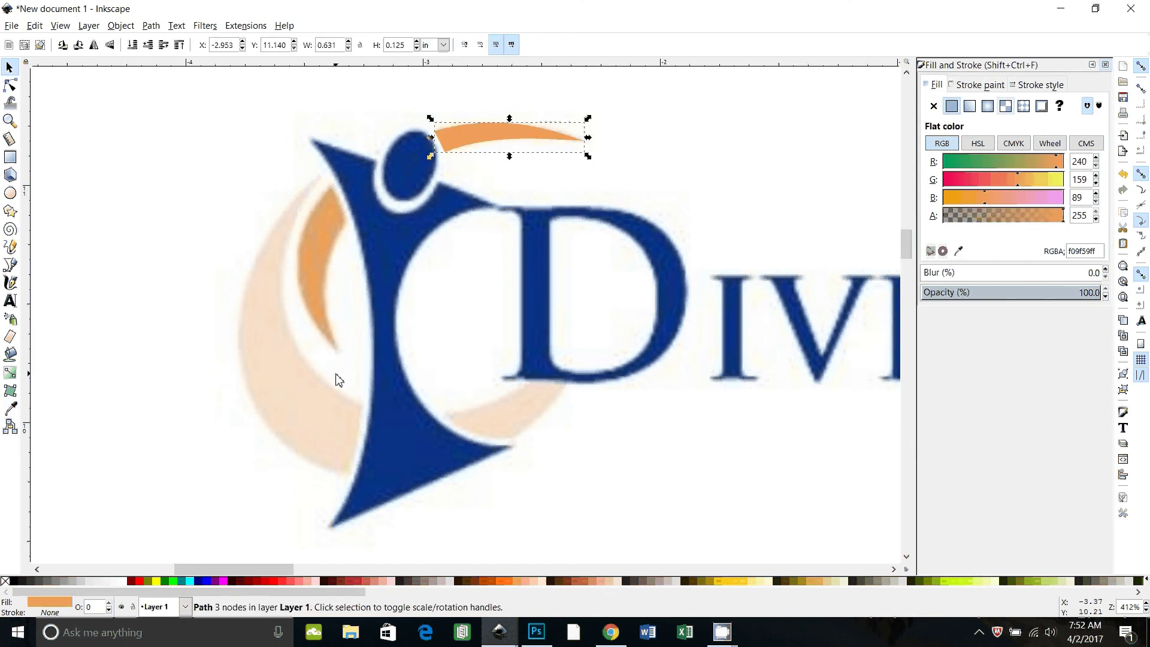
Step: Fine-tune the lower corner node at the arc's blunt end to match the gap beside the figure's head
left_click(10, 85)
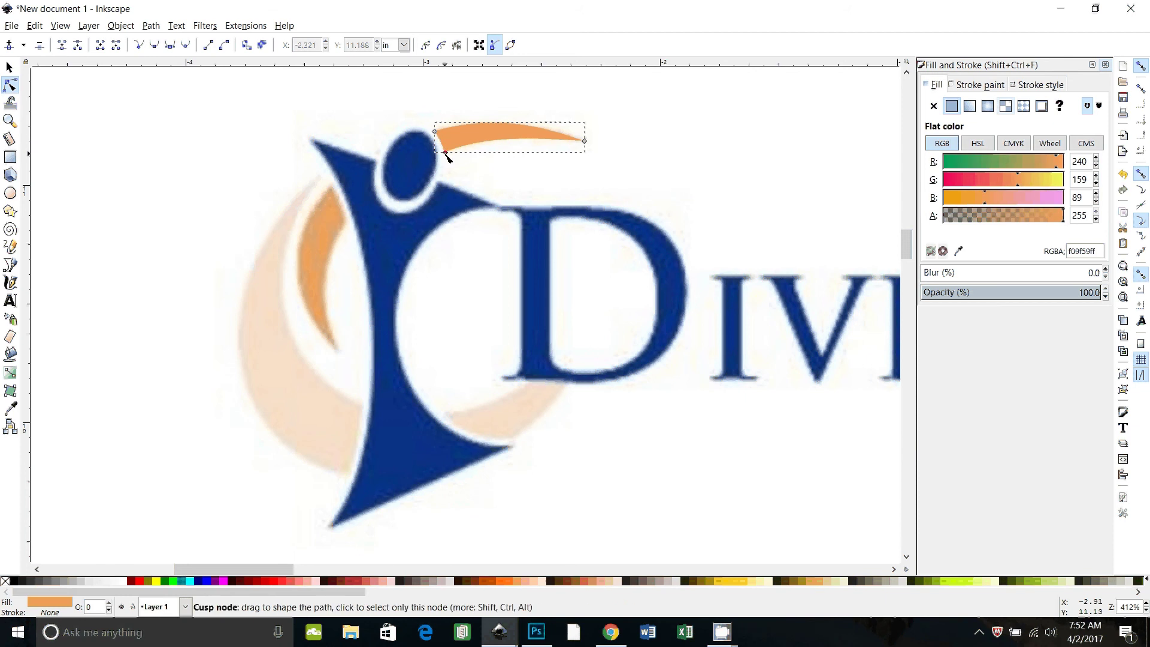
left_click(446, 156)
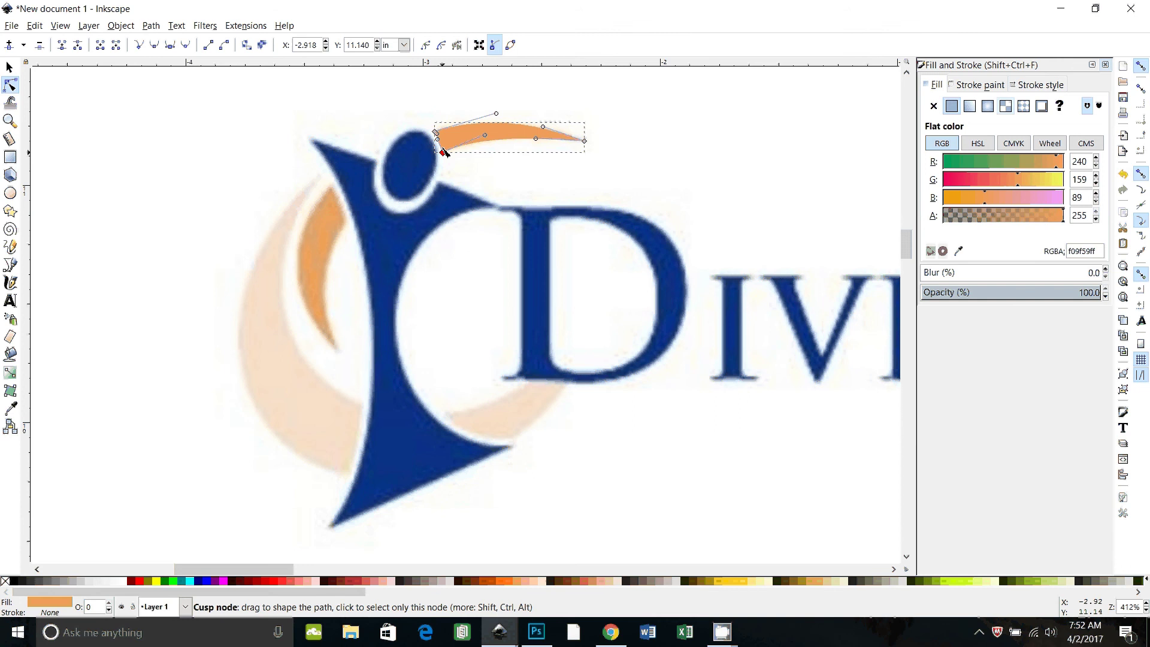
left_click_drag(443, 152, 445, 148)
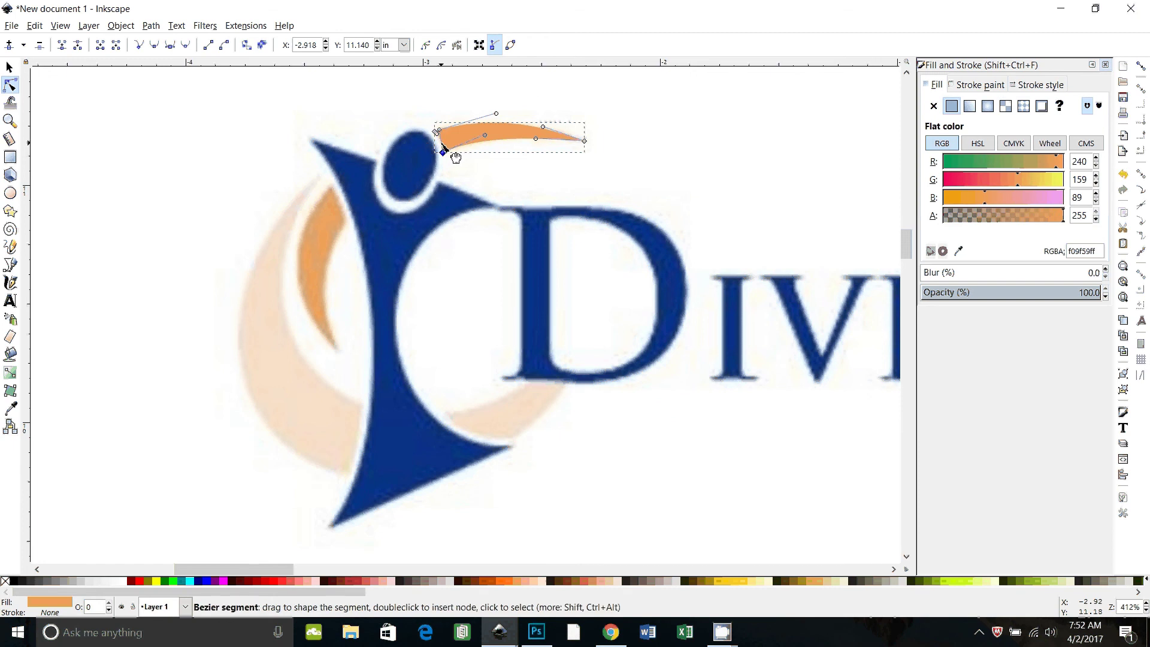
left_click(455, 228)
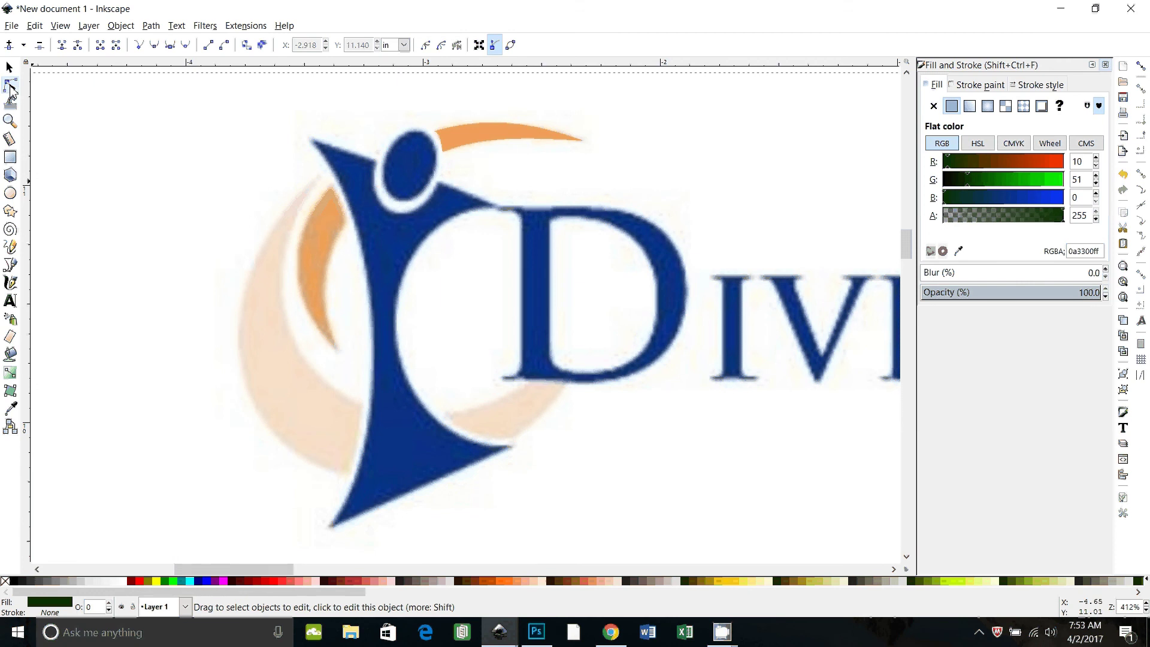
Step: Draw a closed three-node Bezier shape over the orange crescent beside the figure's body and make its nodes editable
left_click(10, 264)
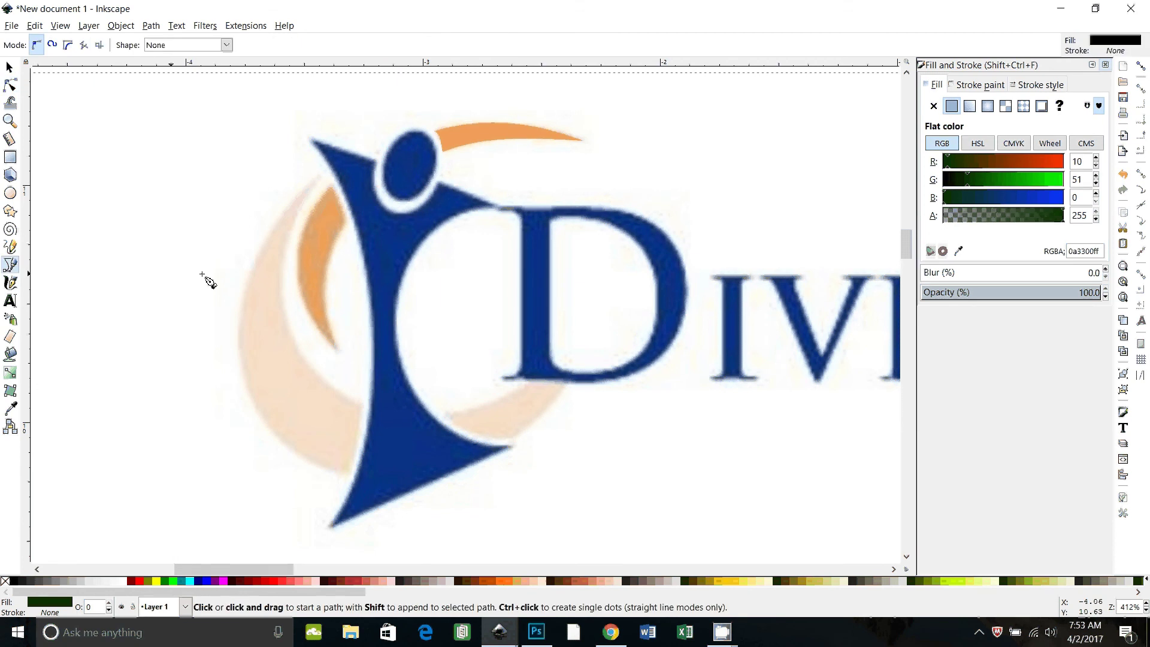
left_click(330, 186)
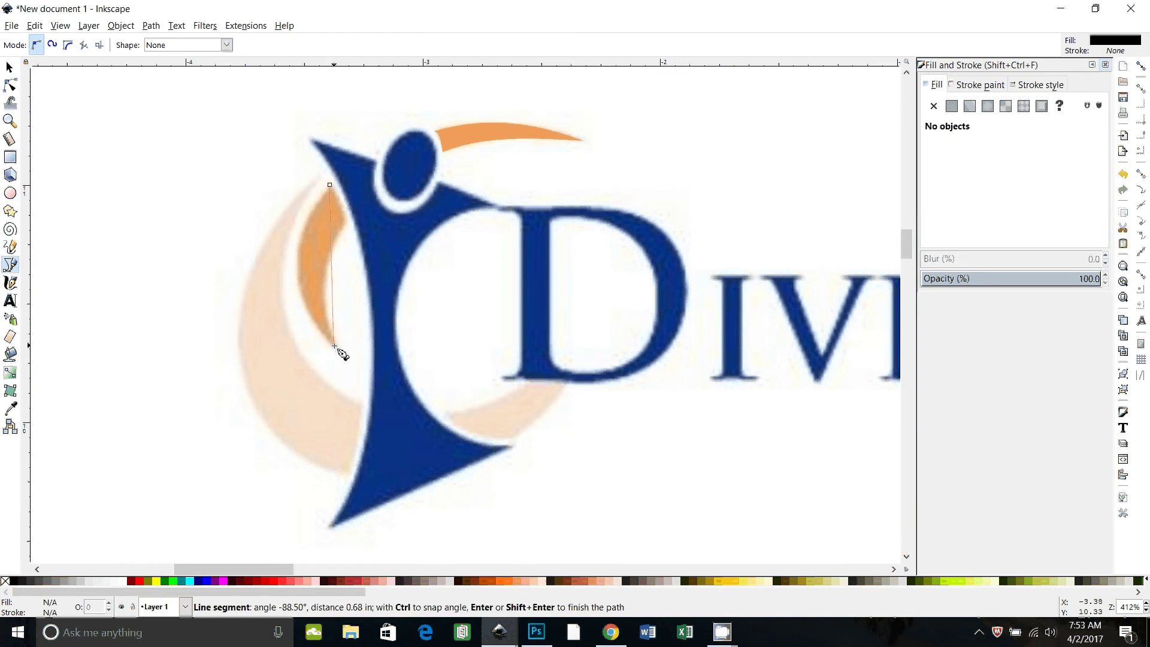
left_click(334, 345)
left_click(346, 224)
left_click(330, 185)
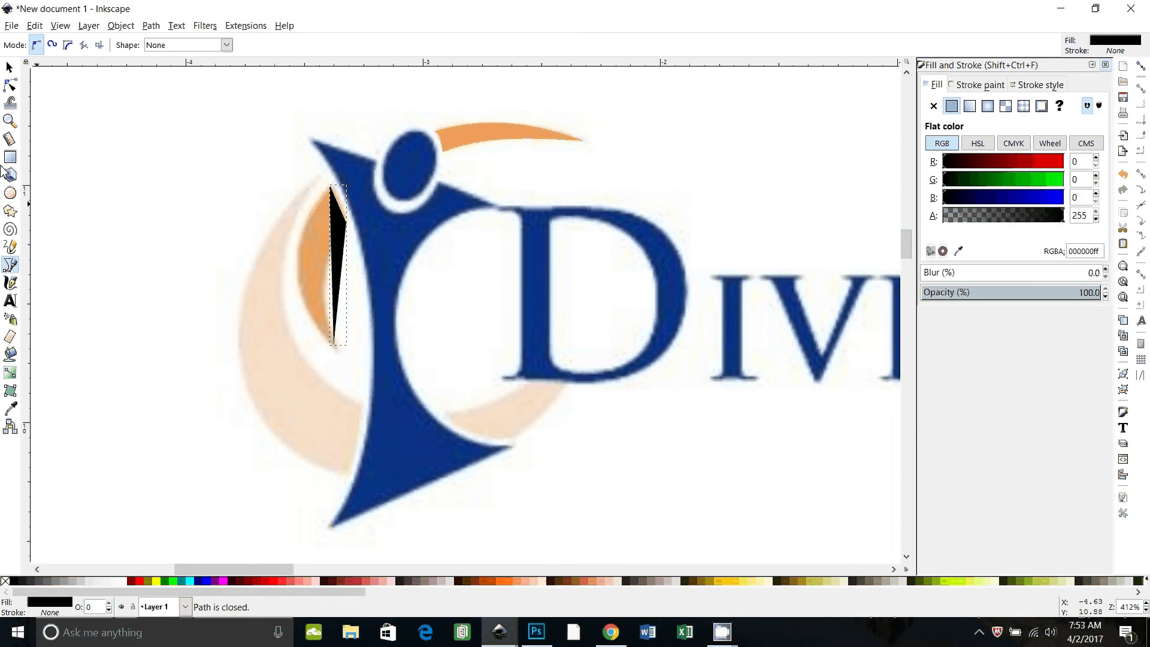
key("n")
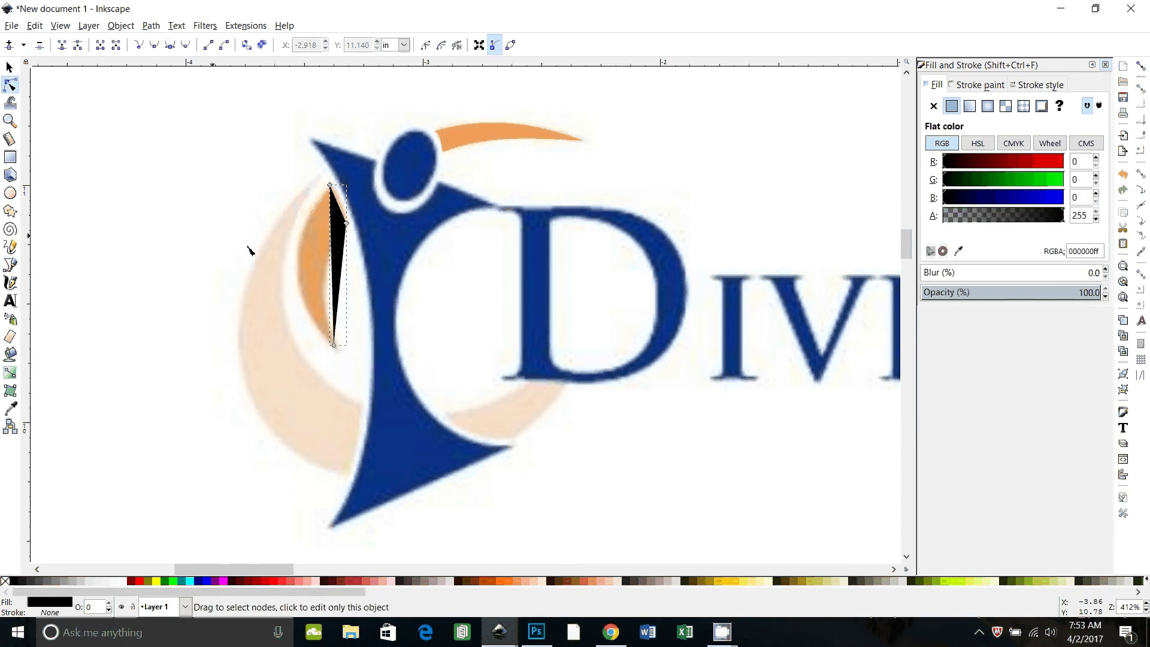
Step: Bend the long sides and short upper edge of the black three-node shape into curves matching the orange crescent beside the body
left_click(345, 270)
left_click_drag(341, 268, 325, 288)
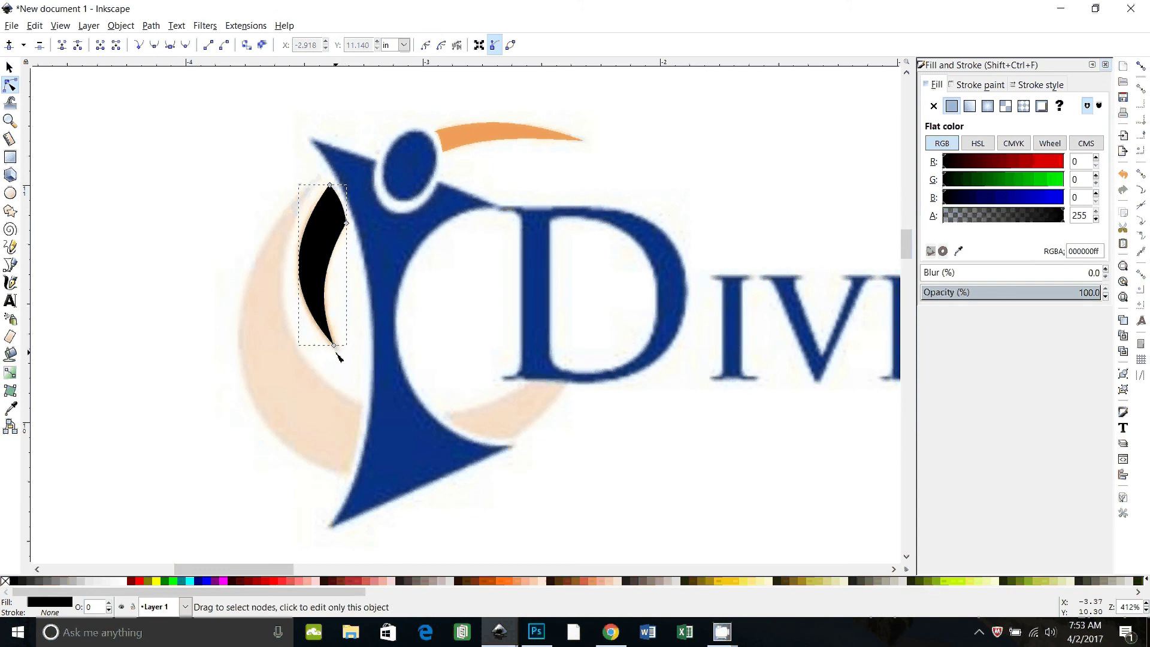
key("s")
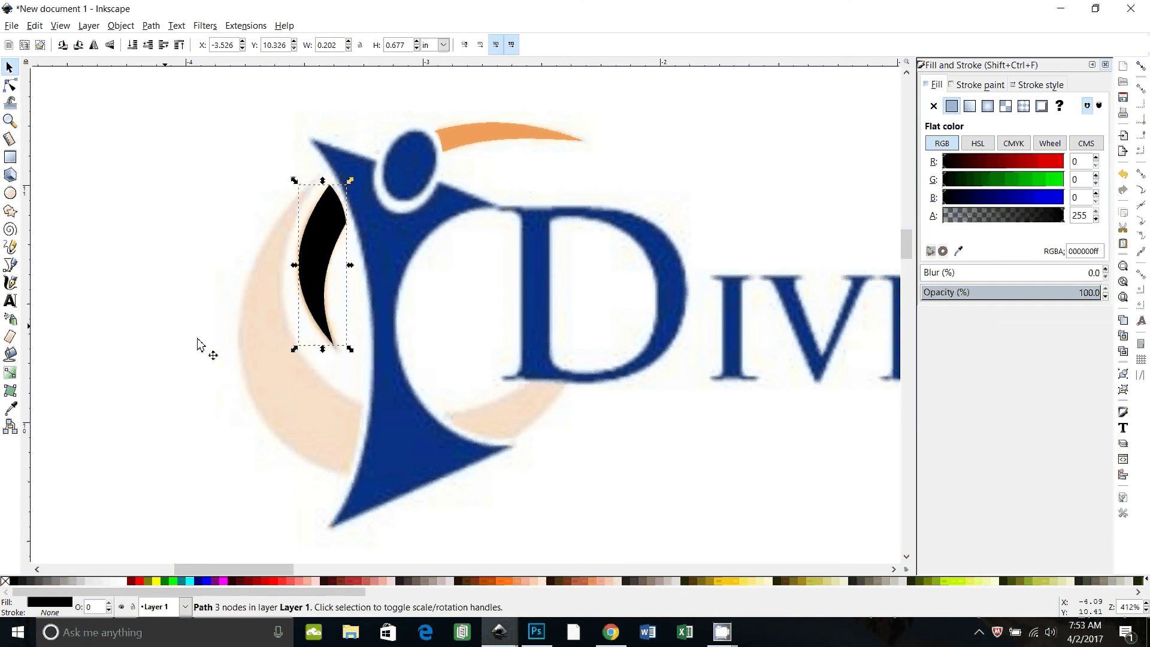
Step: Fill the black crescent beside the figure's body with the orange f09f59 sampled from the arc beside the head
left_click(200, 346)
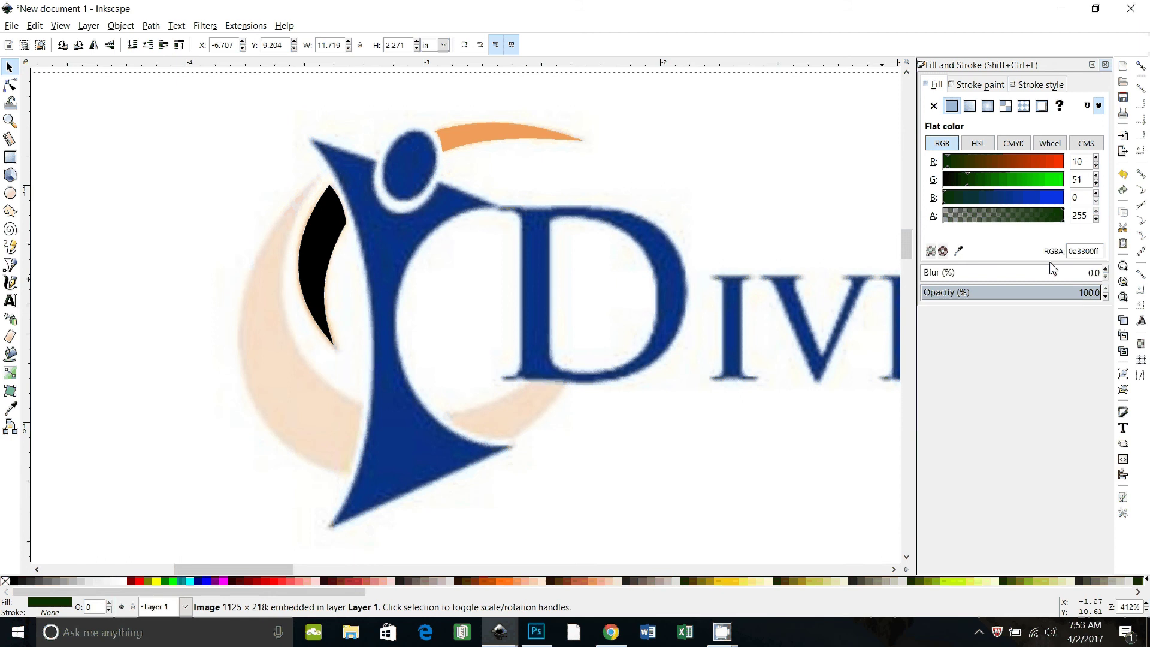
left_click(960, 252)
left_click(451, 155)
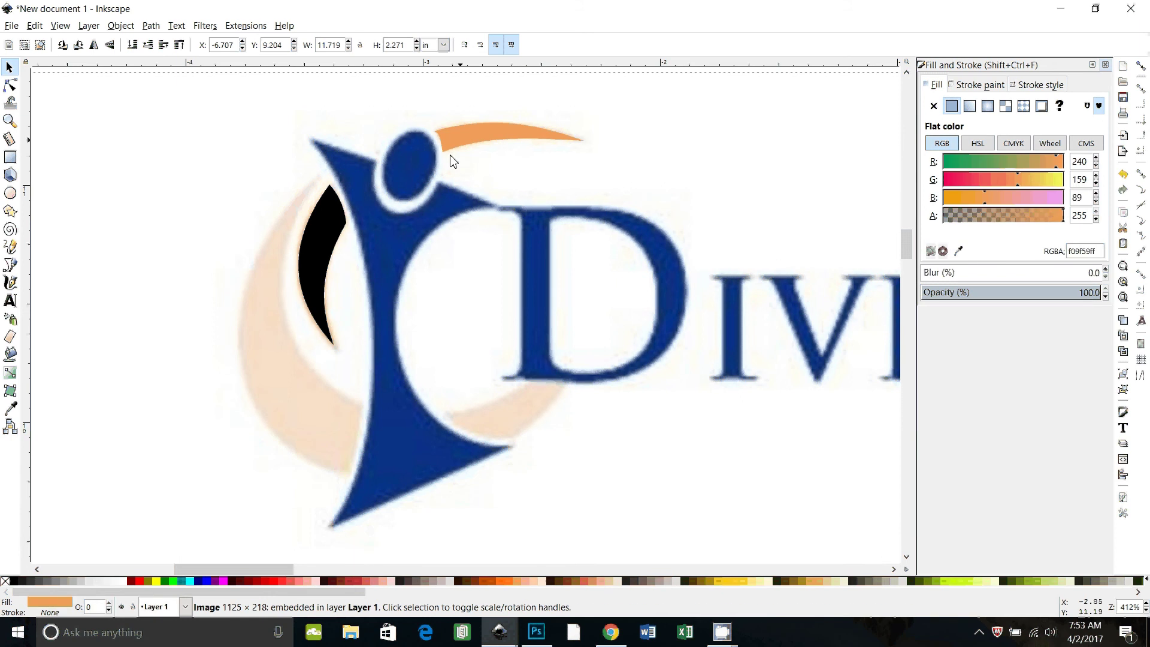
left_click(328, 232)
left_click(958, 251)
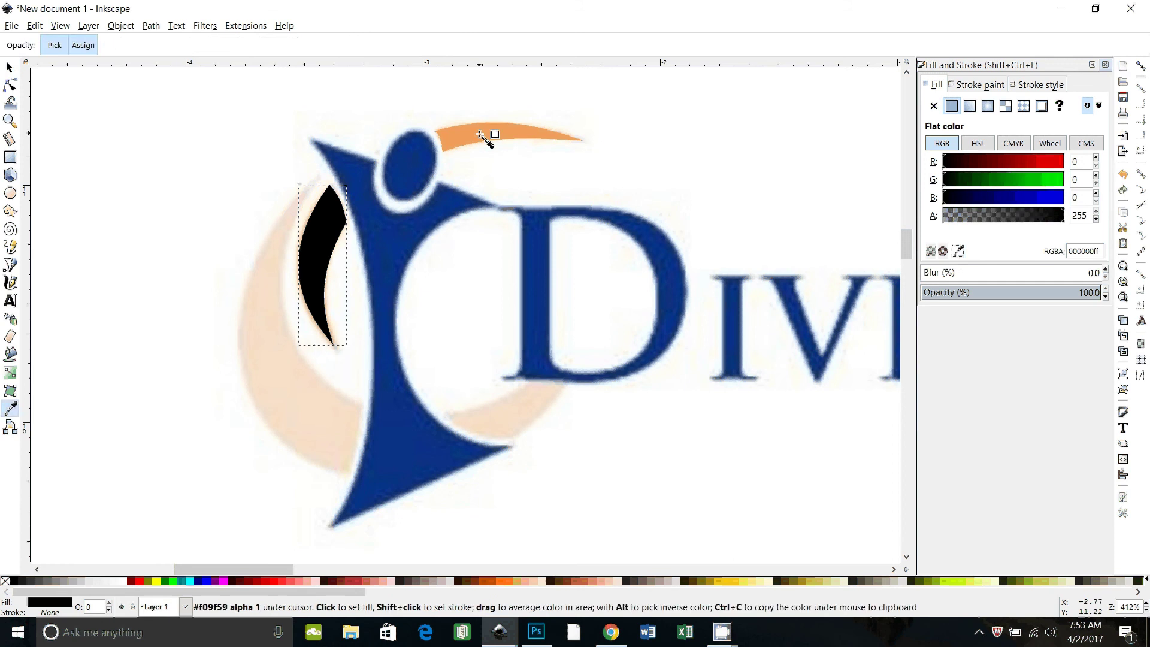
left_click(480, 134)
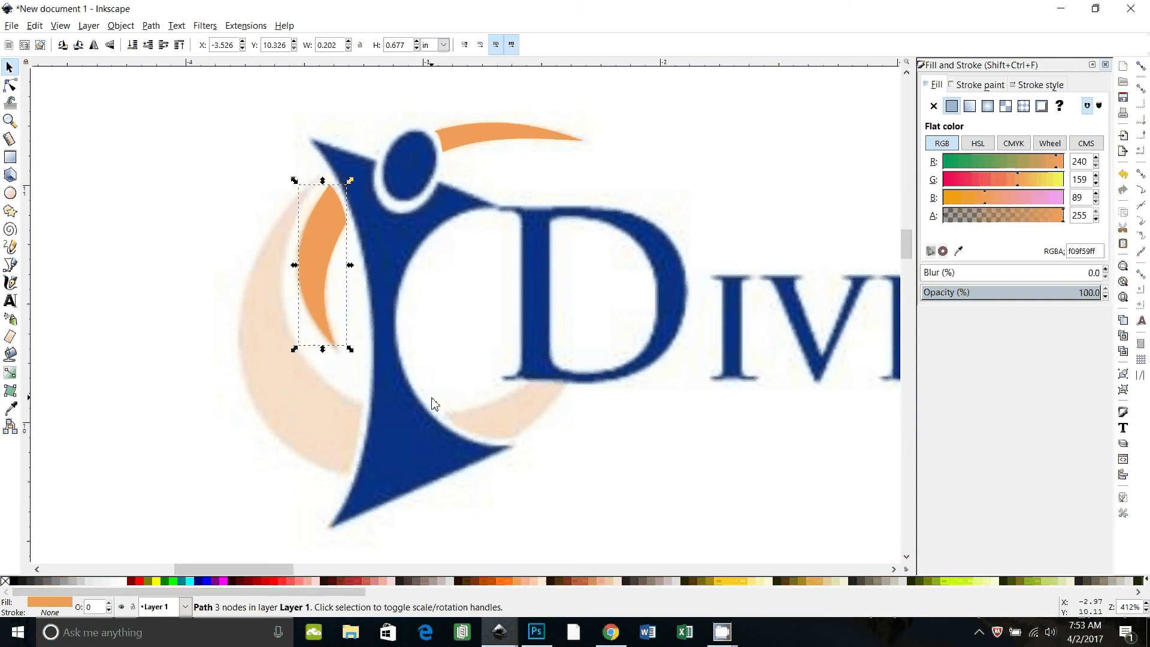
Step: Combine the orange arc beside the head and the orange crescent beside the body into a single path
left_click(15, 67)
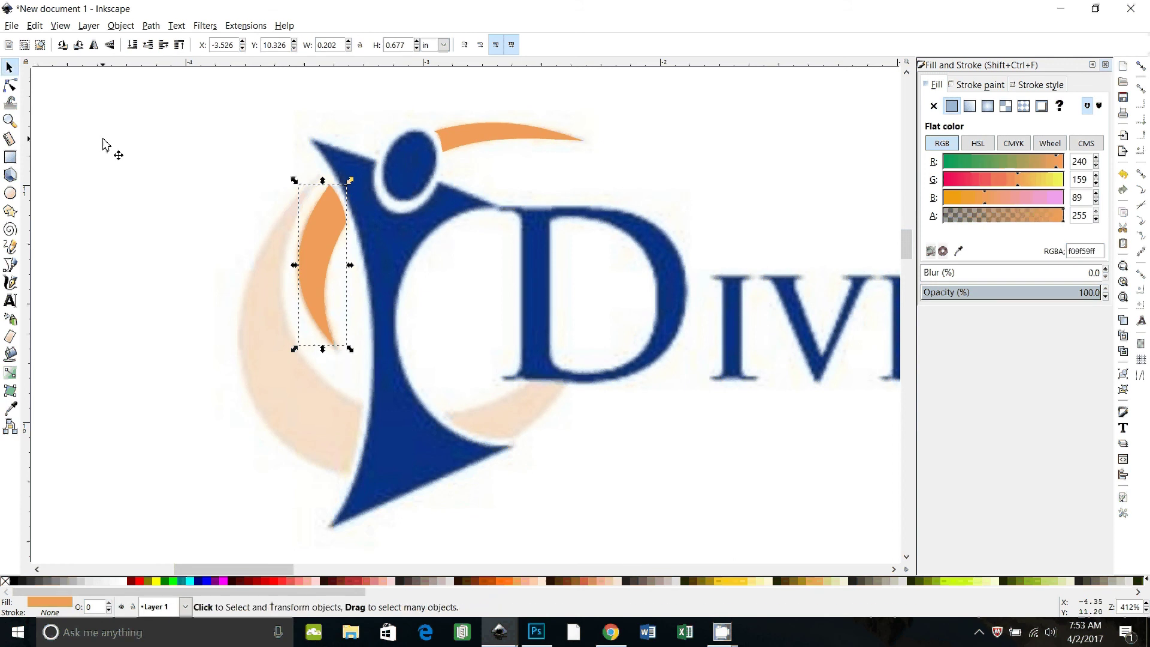
left_click(482, 139, "shift")
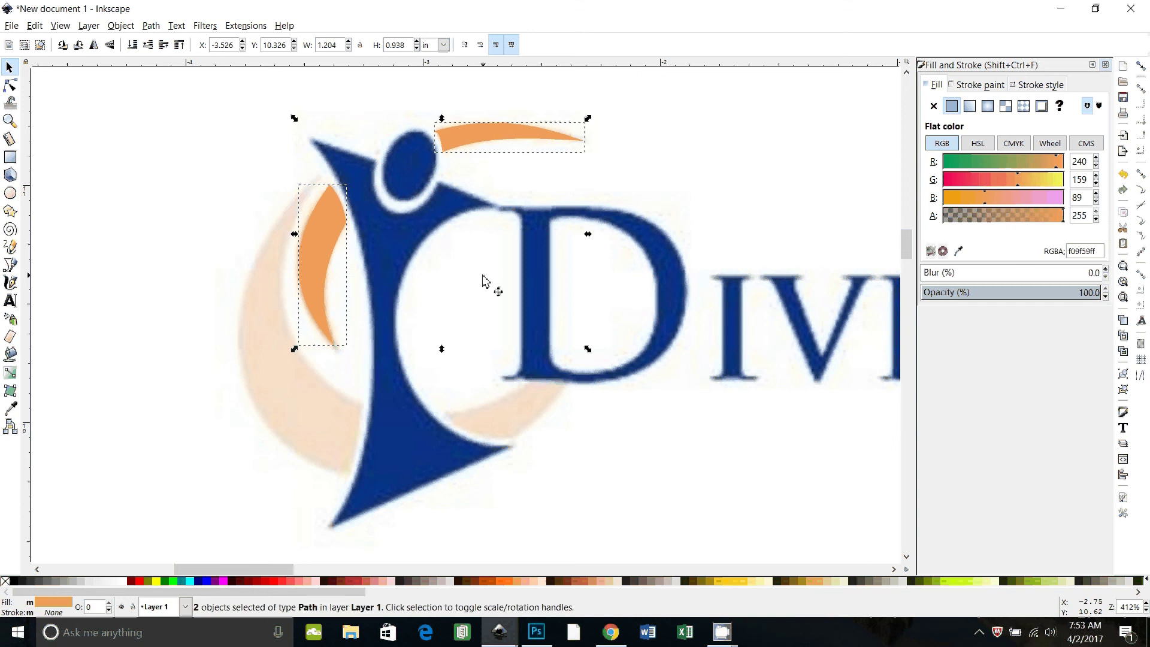
key("ctrl+k")
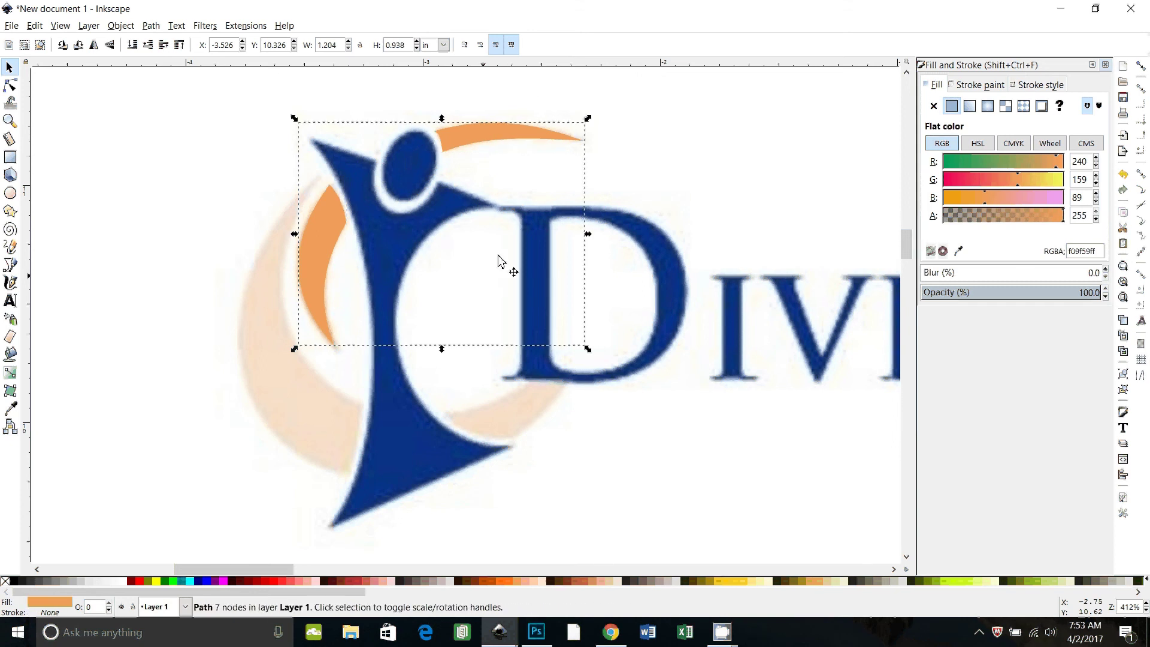
left_click(152, 26)
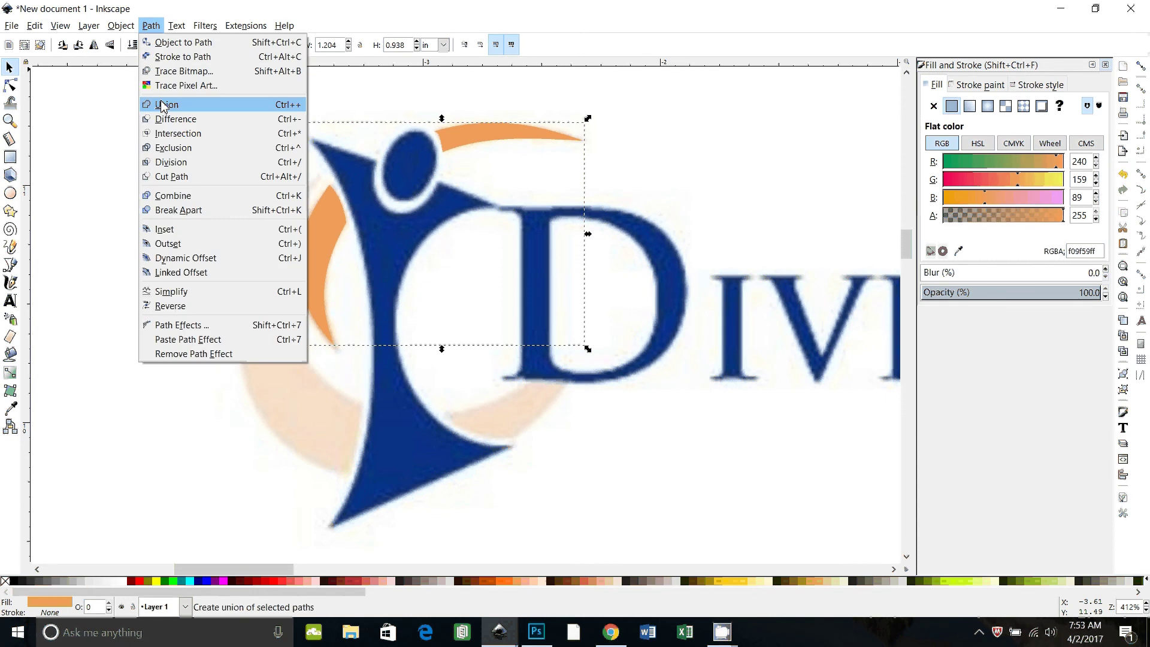
left_click(110, 304)
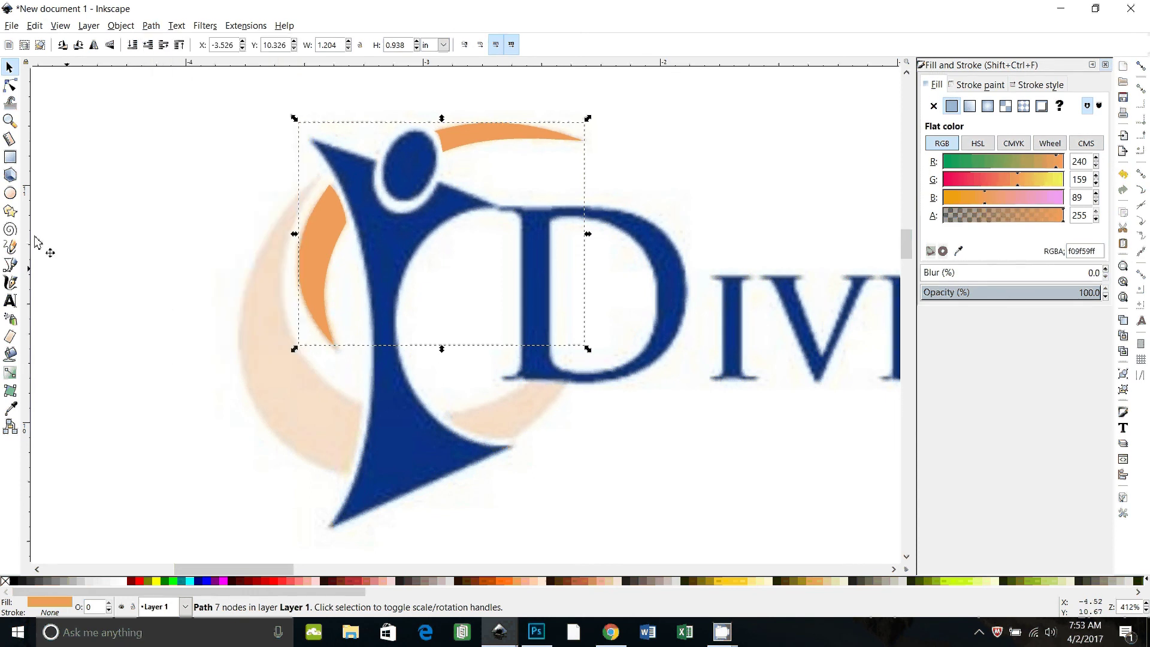
left_click(7, 88)
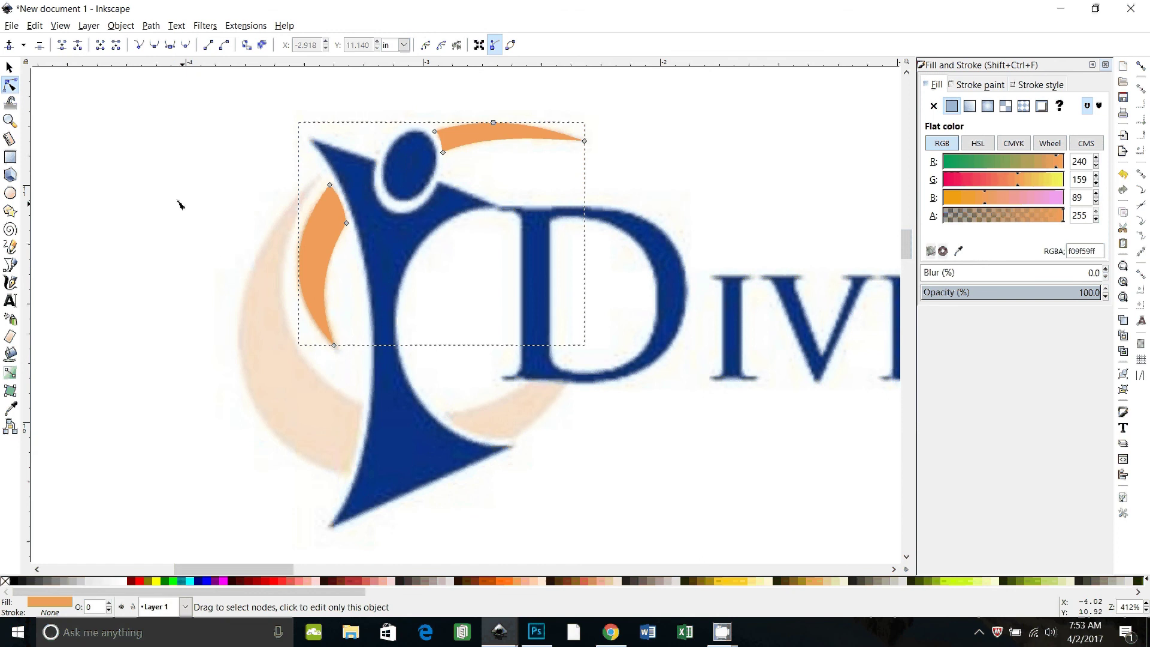
Step: Draw a closed three-node Bezier shape with corners at the pale outer swoosh's upper tip and two lower corners beside the body
left_click(11, 267)
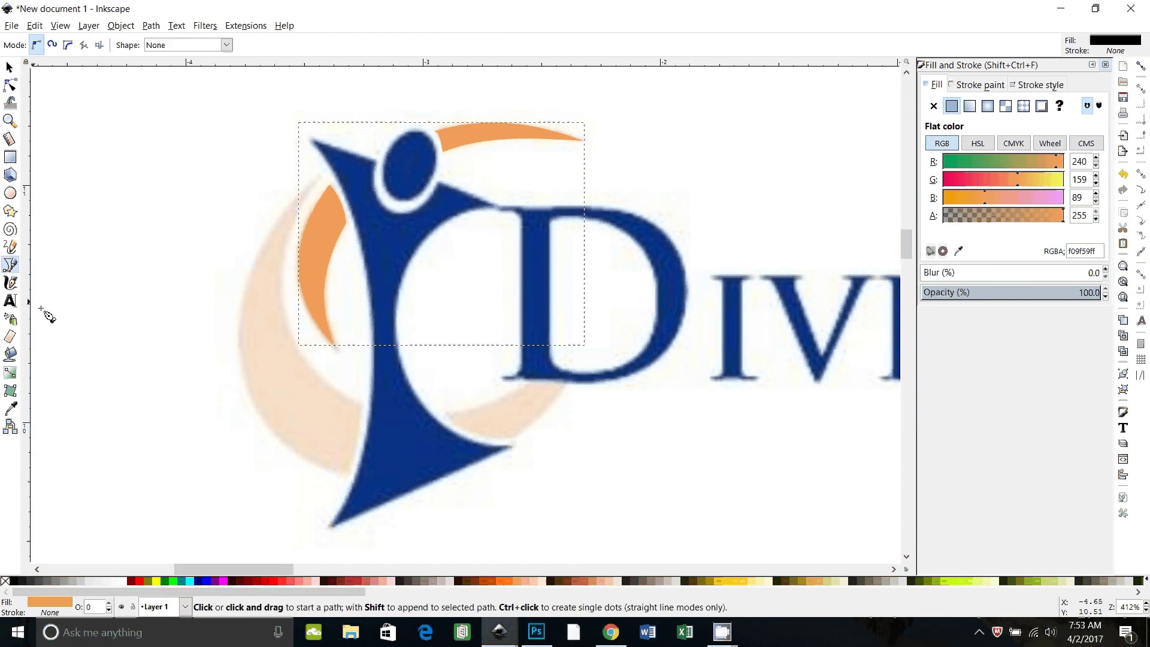
left_click(320, 175)
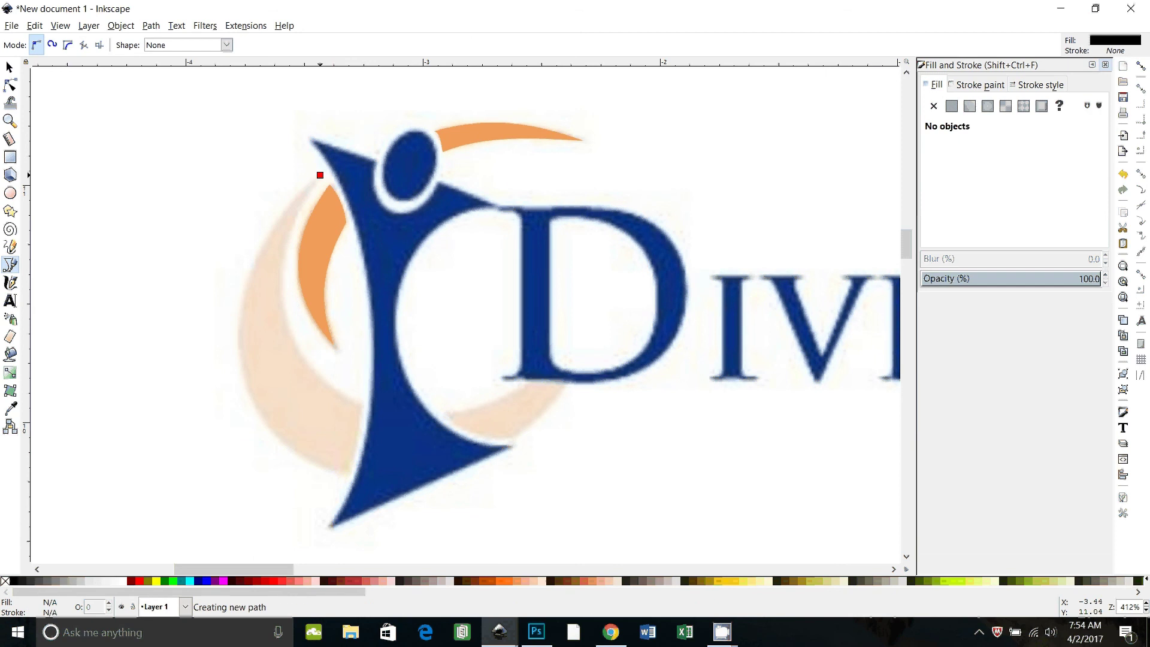
left_click(346, 477)
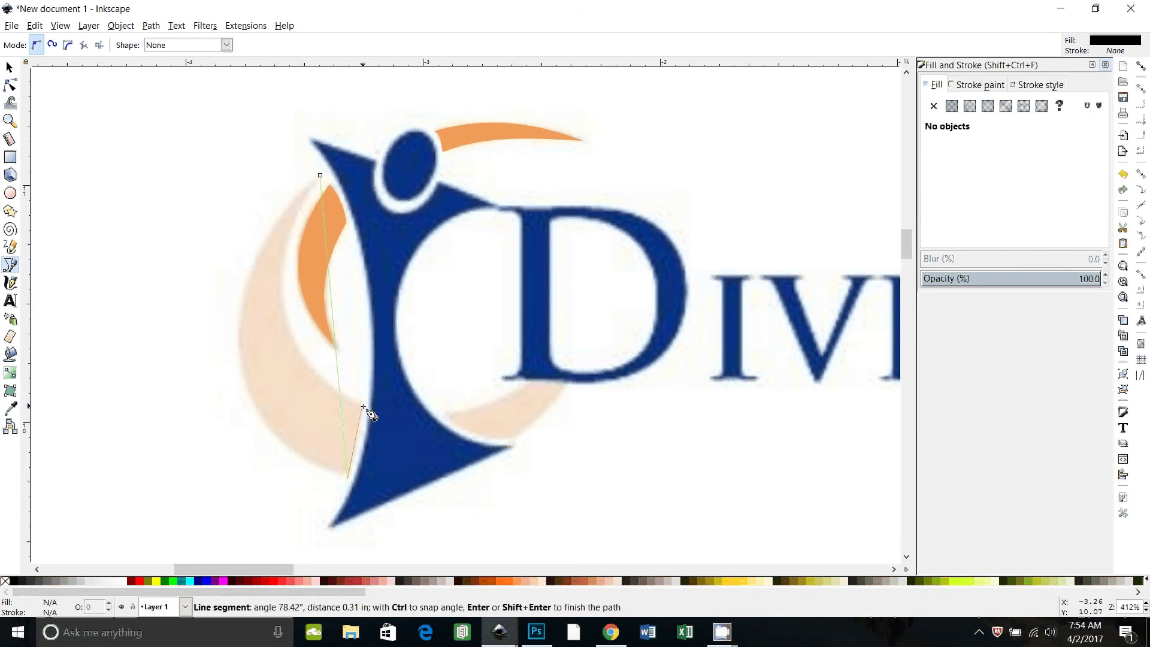
left_click(363, 407)
left_click(320, 175)
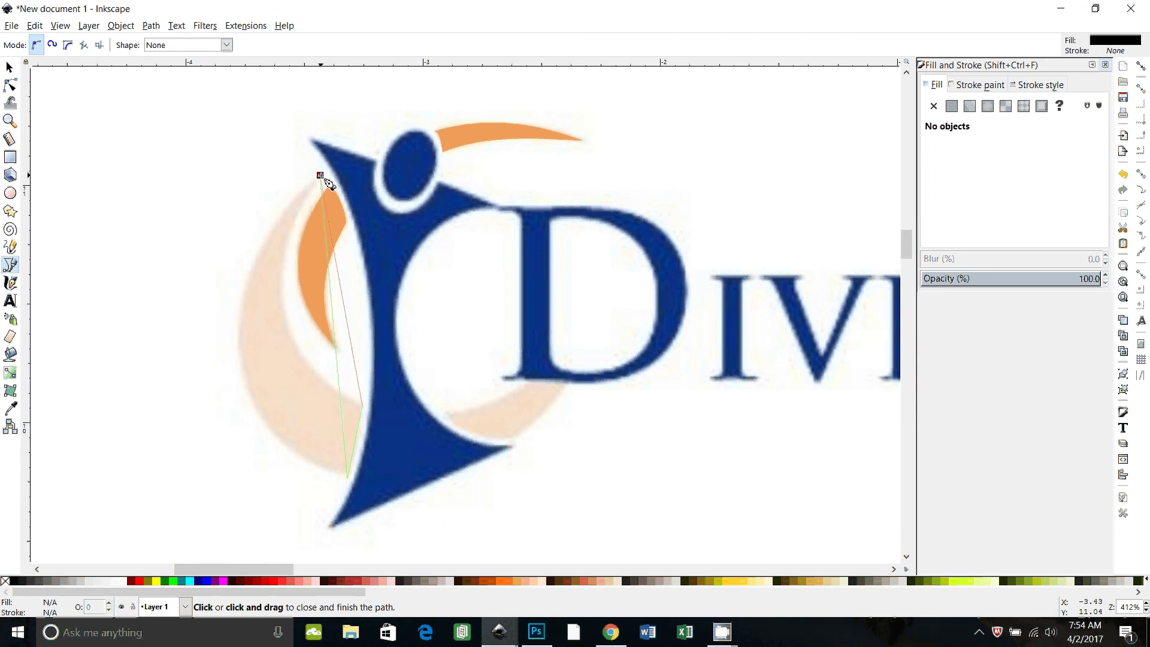
left_click(322, 175)
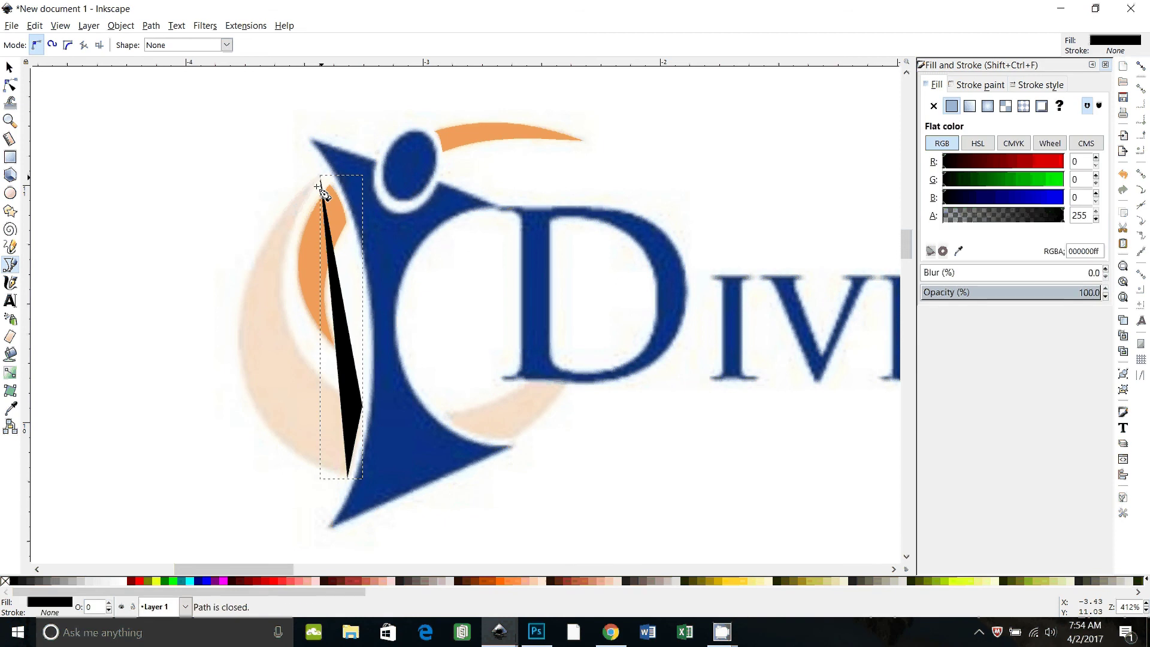
Step: Bend the outer and inner long edges of the black shape into curves that follow the pale outer swoosh
left_click(10, 85)
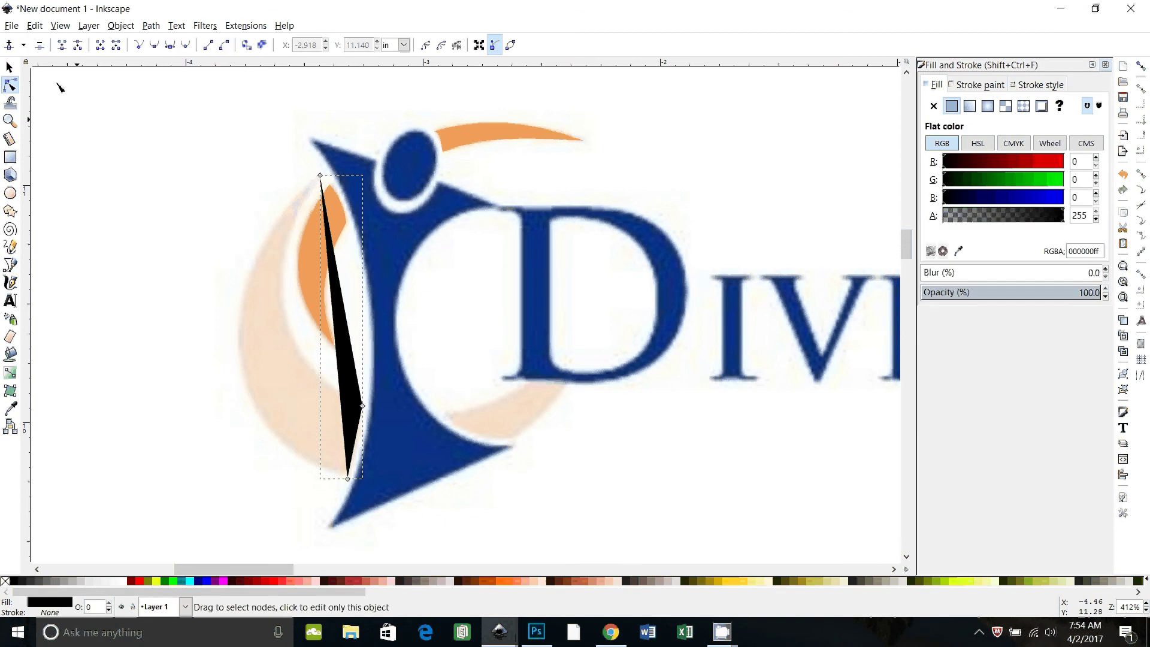
left_click_drag(336, 332, 246, 351)
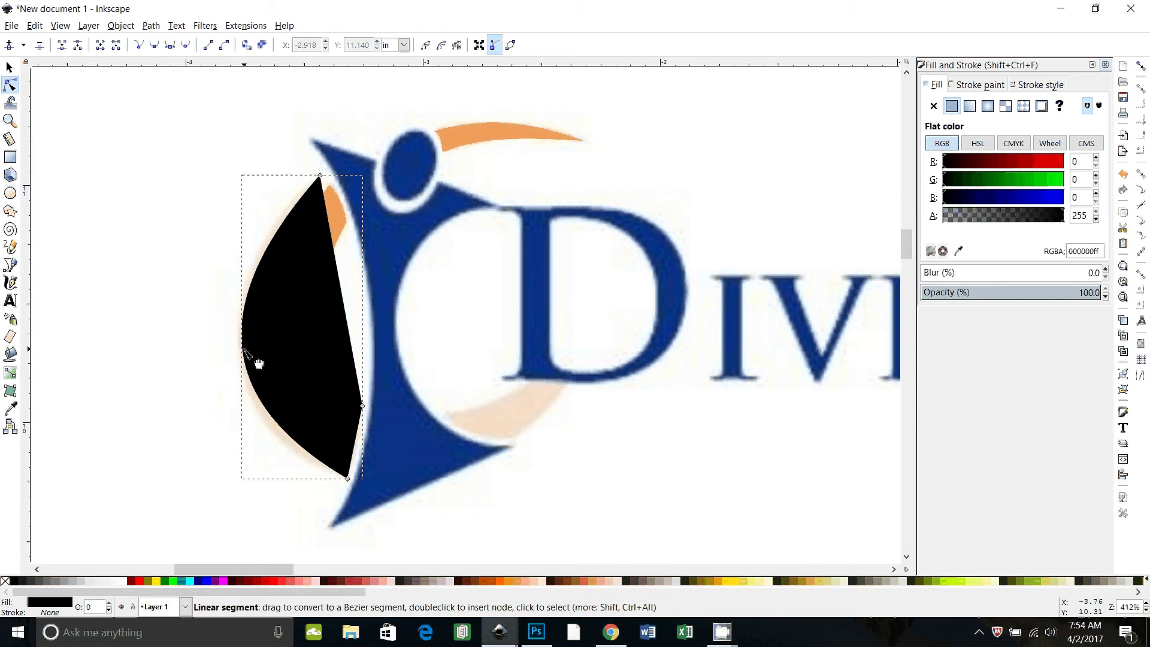
left_click_drag(244, 350, 242, 350)
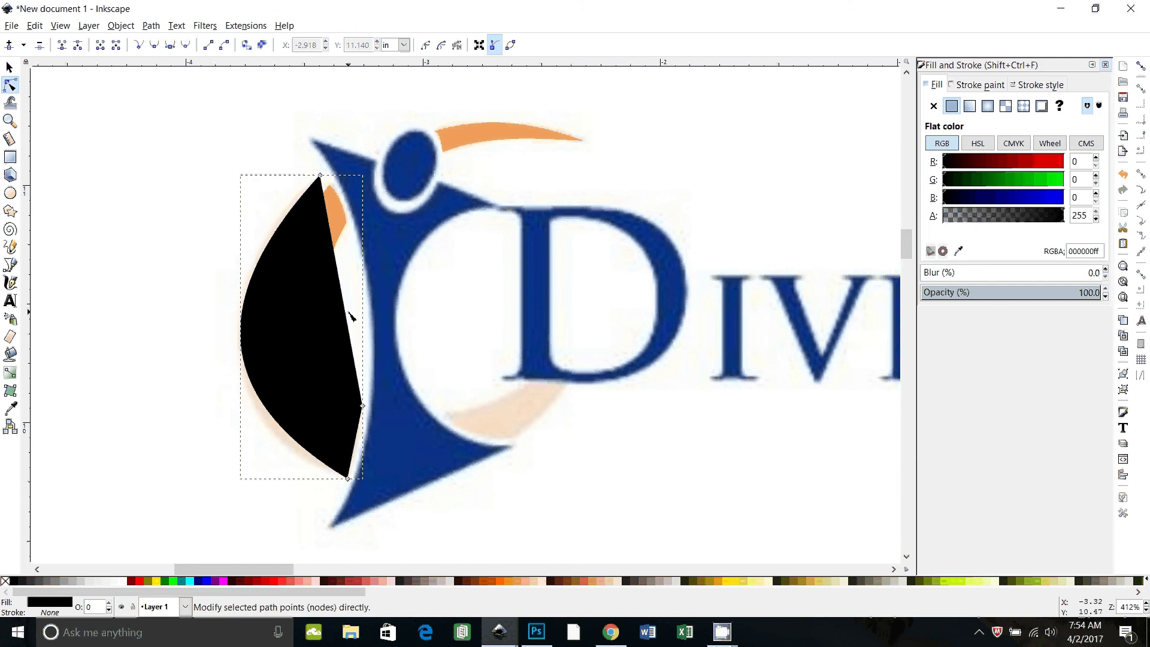
left_click_drag(351, 322, 290, 323)
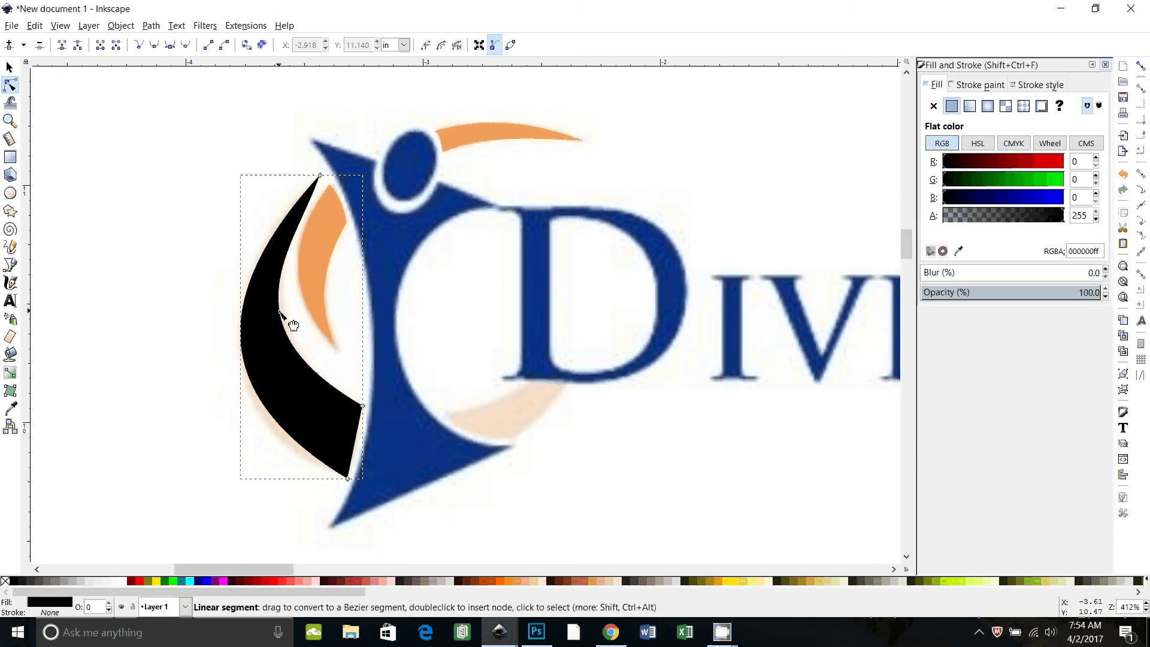
Step: Adjust the outer edge's curve handles at the lowest node and the upper tip to match the pale swoosh's outline
left_click(348, 480)
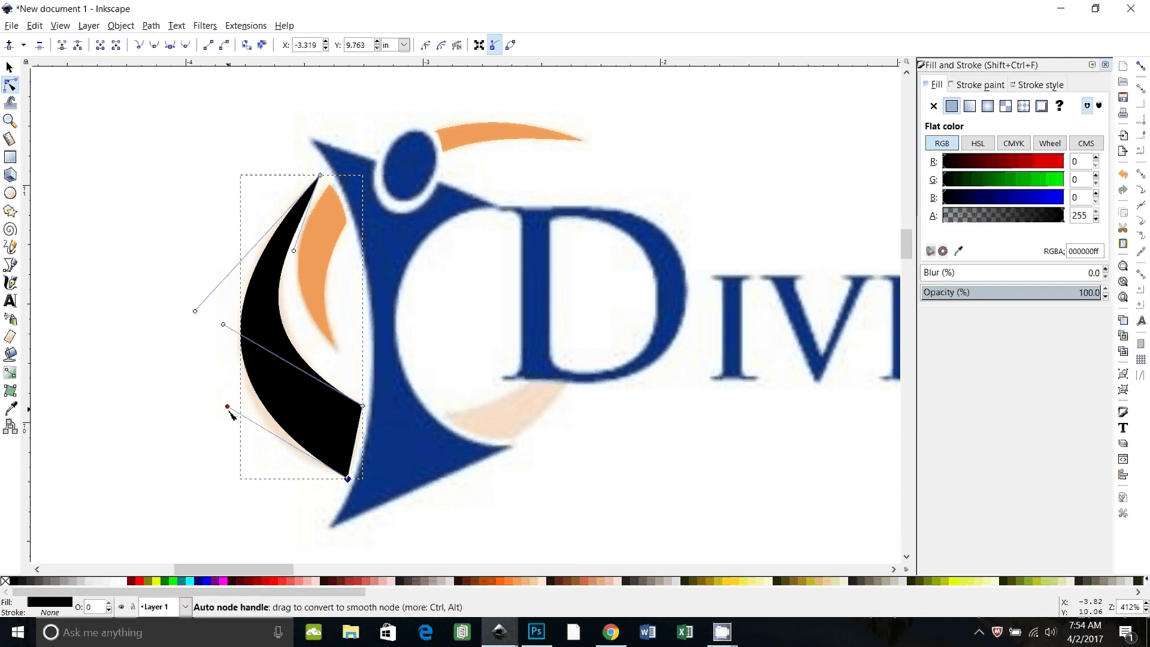
left_click_drag(230, 411, 229, 431)
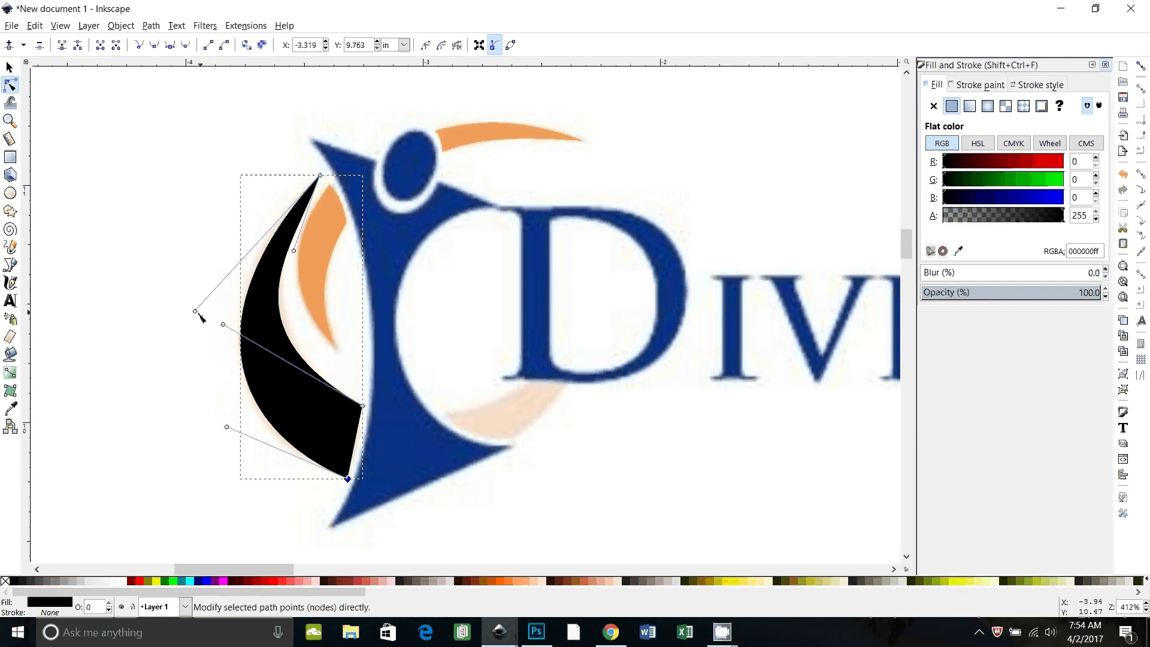
left_click(195, 313)
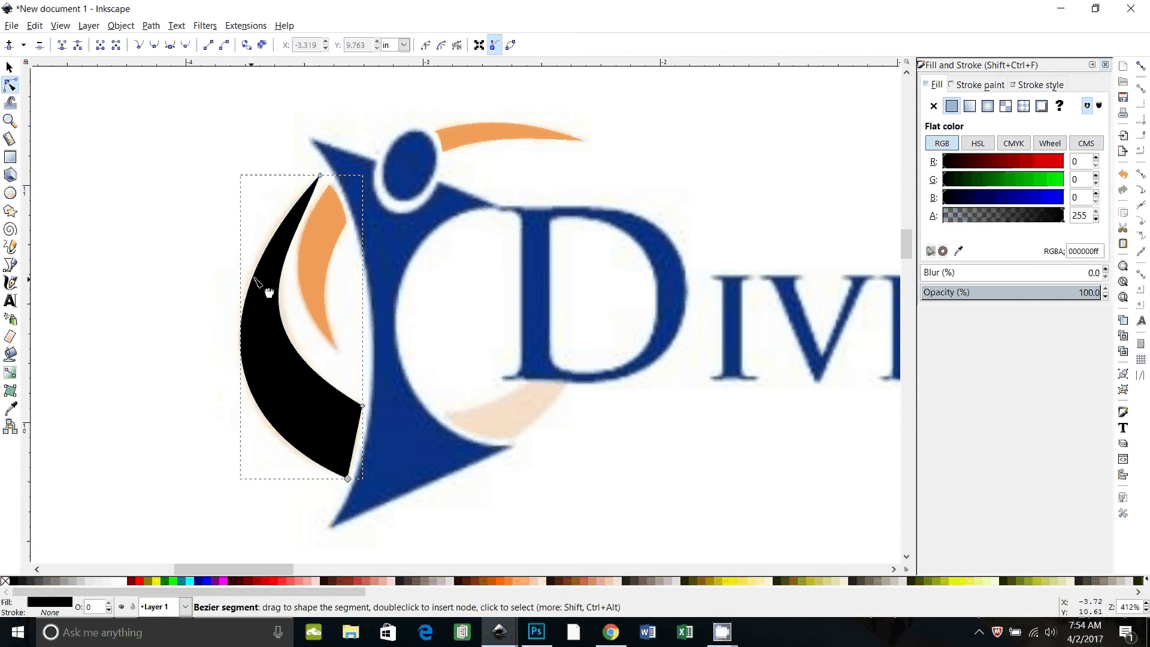
left_click(310, 193)
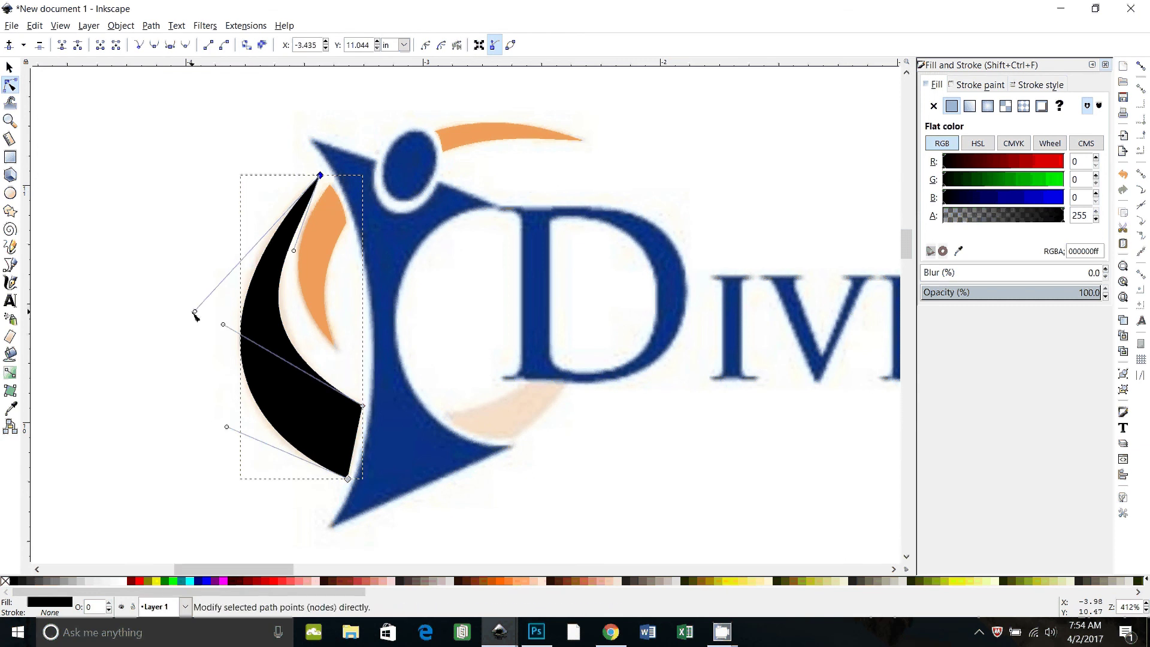
left_click_drag(195, 311, 198, 294)
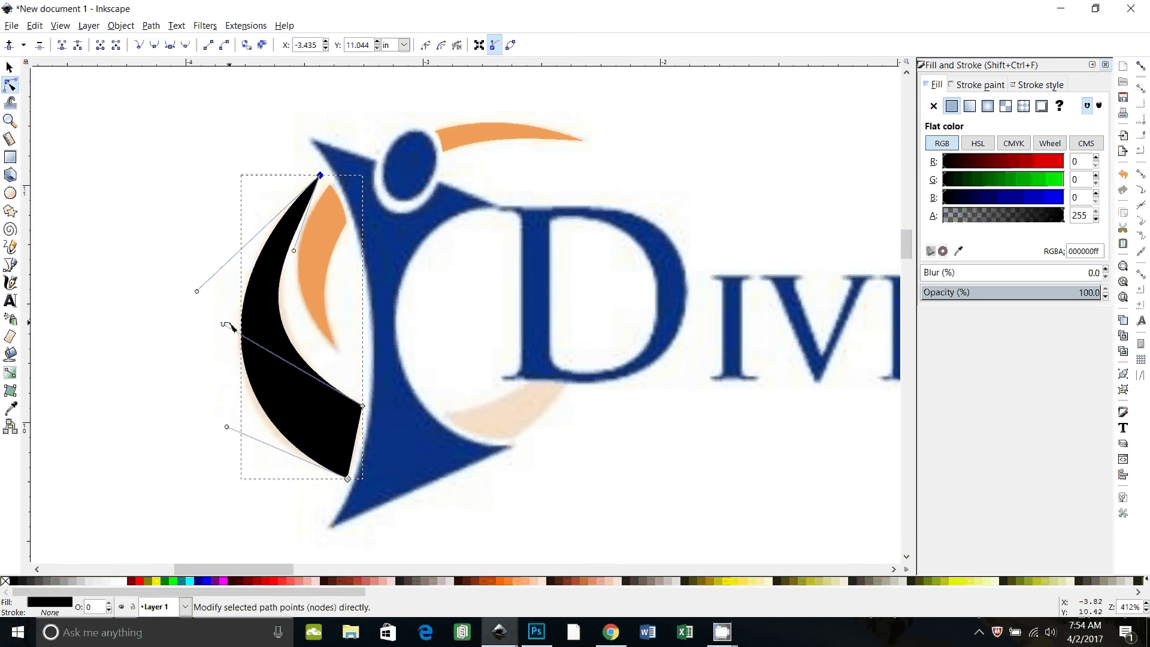
Step: Refine the swoosh's inner curve at its inner lower node and bow its blunt end to follow the figure's body
left_click(363, 407)
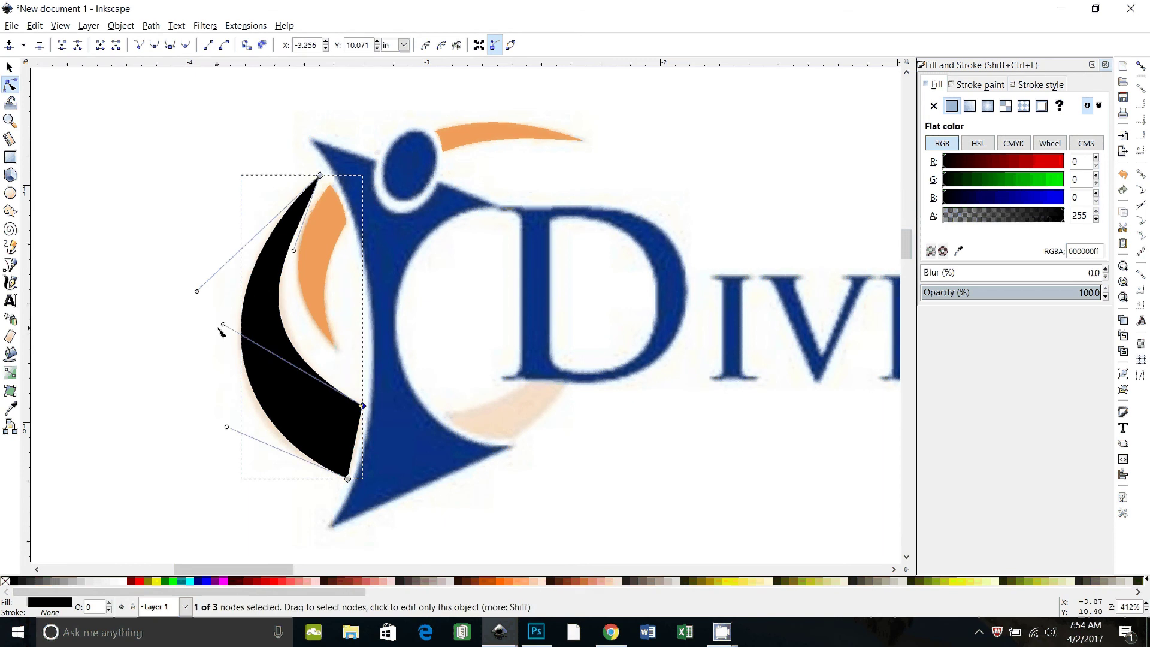
left_click_drag(223, 324, 236, 327)
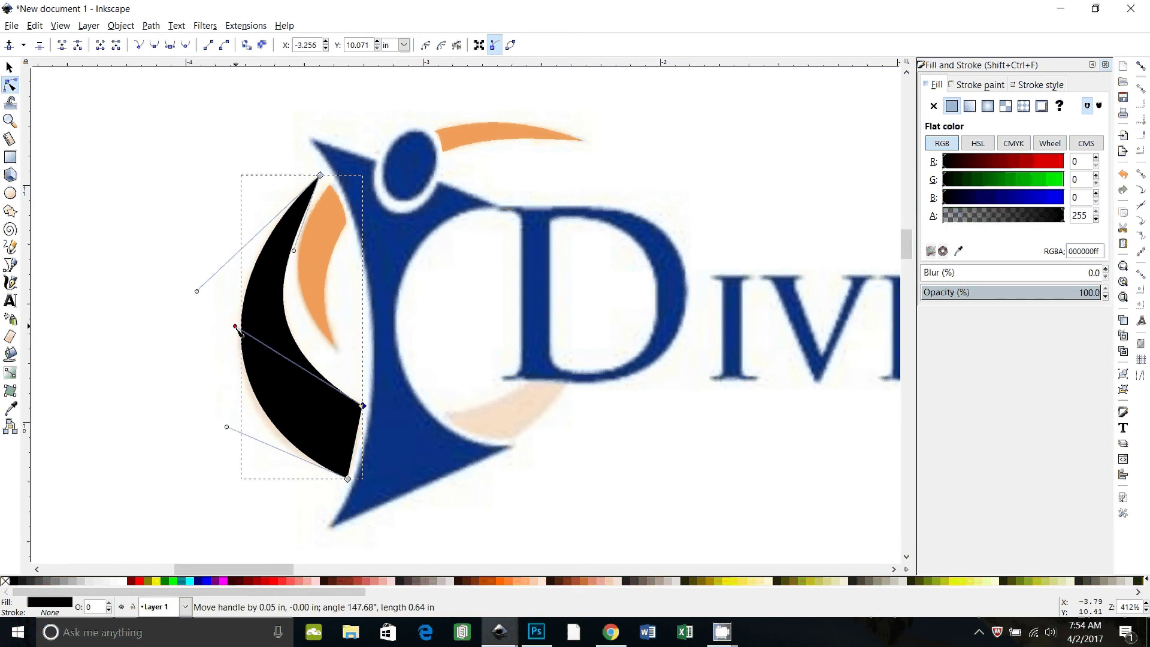
left_click(359, 447)
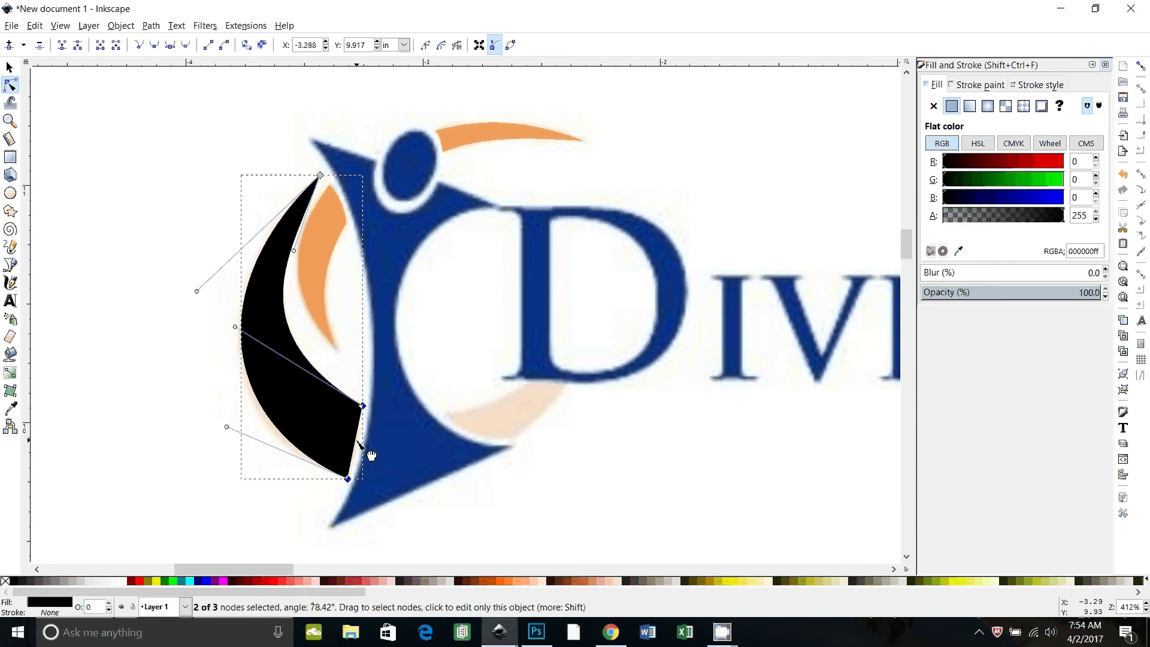
left_click(410, 512)
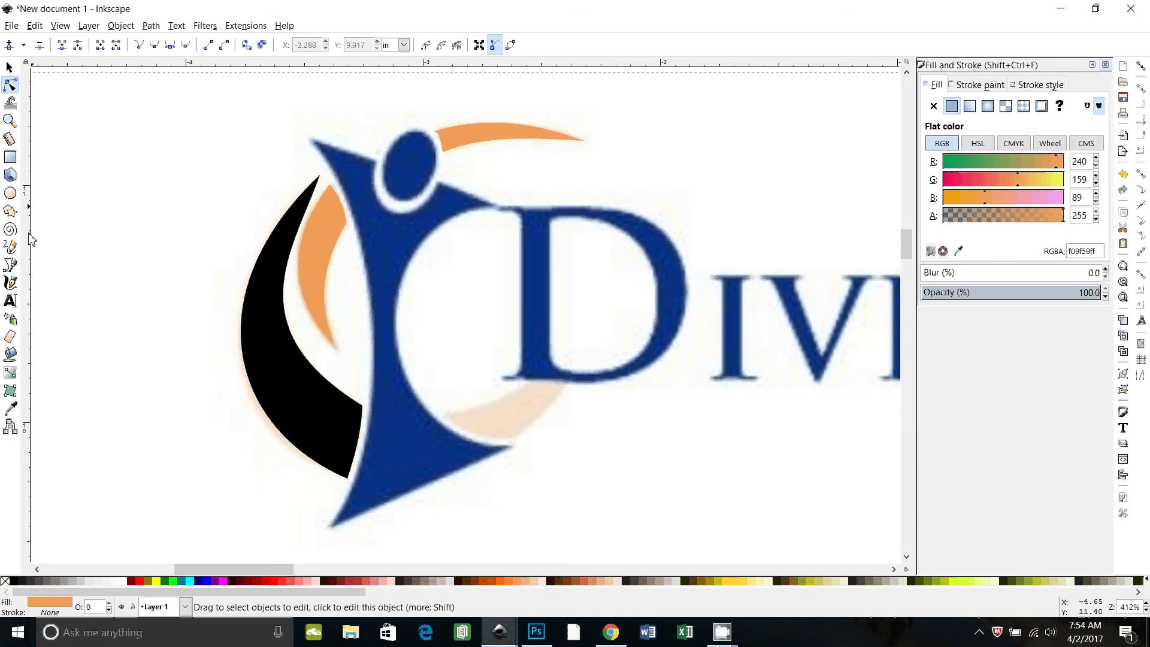
Step: Draw a closed four-node Bezier shape over the pale swoosh beneath the letter D
left_click(15, 270)
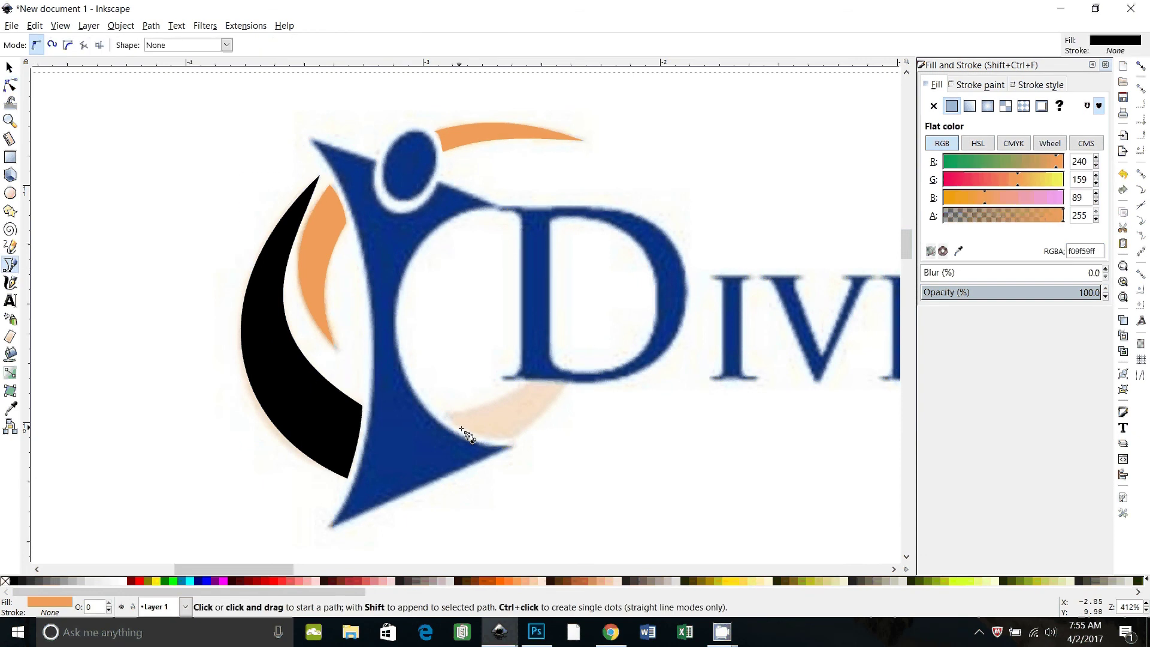
left_click(446, 415)
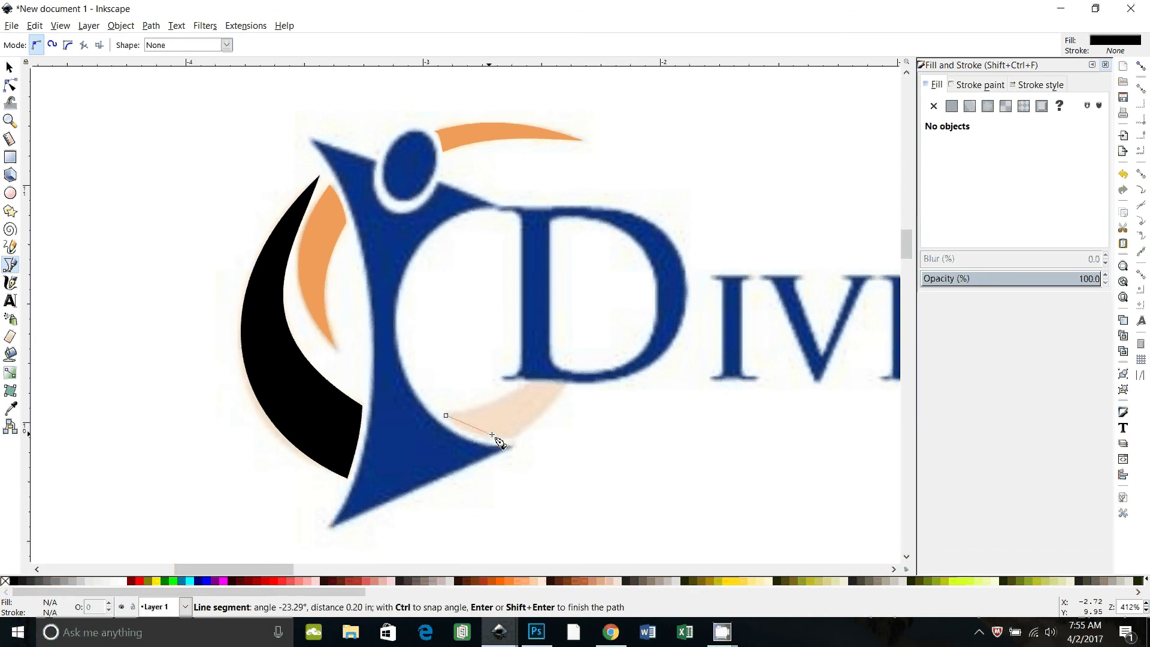
left_click(513, 440)
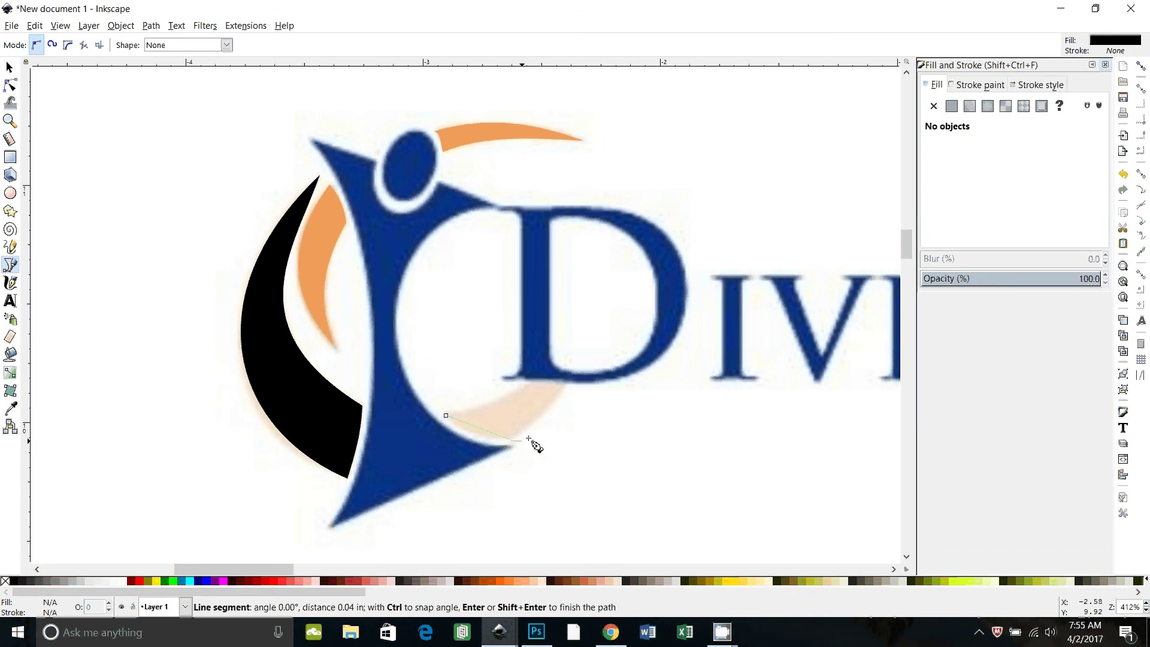
left_click(566, 388)
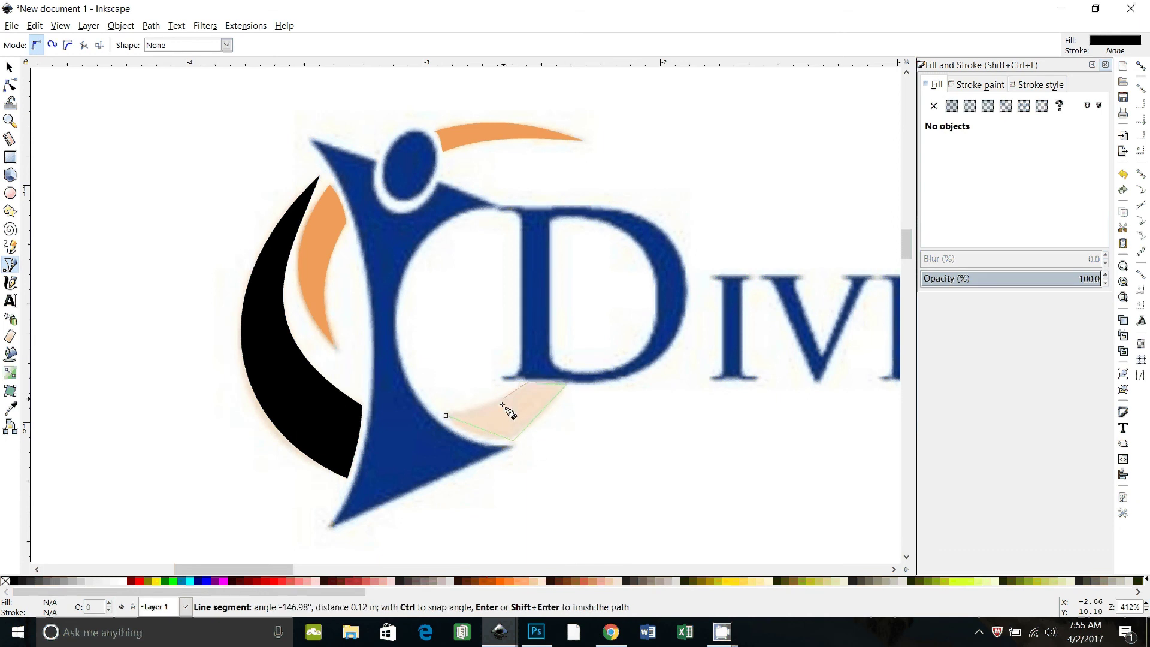
left_click(446, 415)
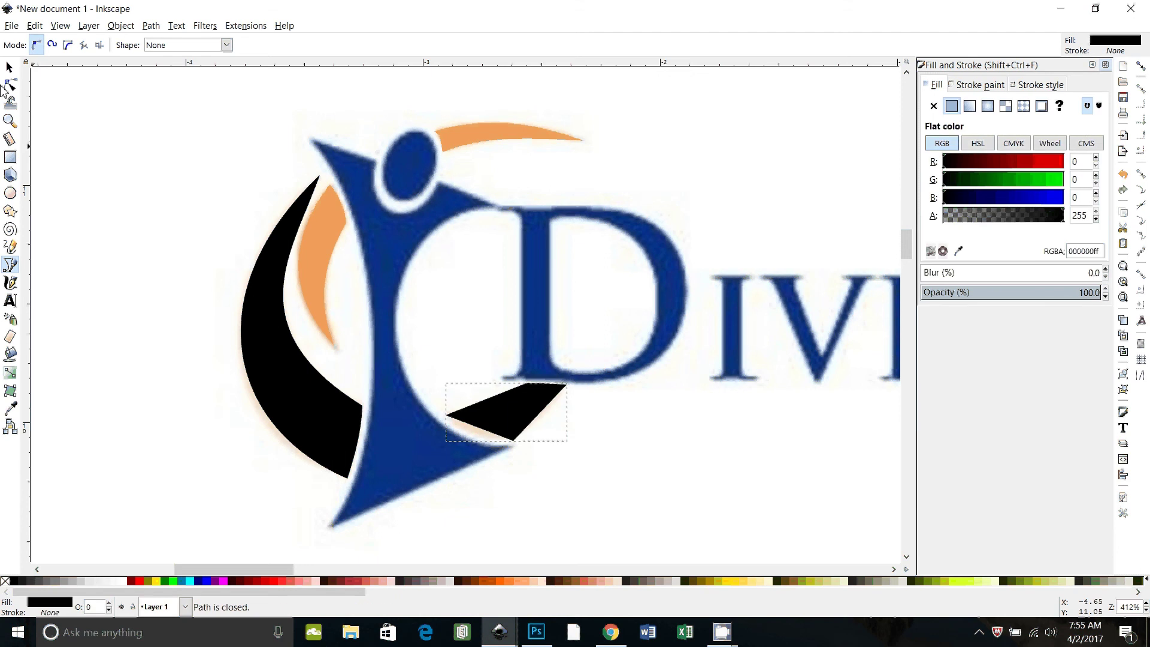
Step: Bend the two lower edges of the black shape beneath the letter D into curves that follow the pale swoosh
left_click(7, 87)
left_click_drag(504, 397, 477, 434)
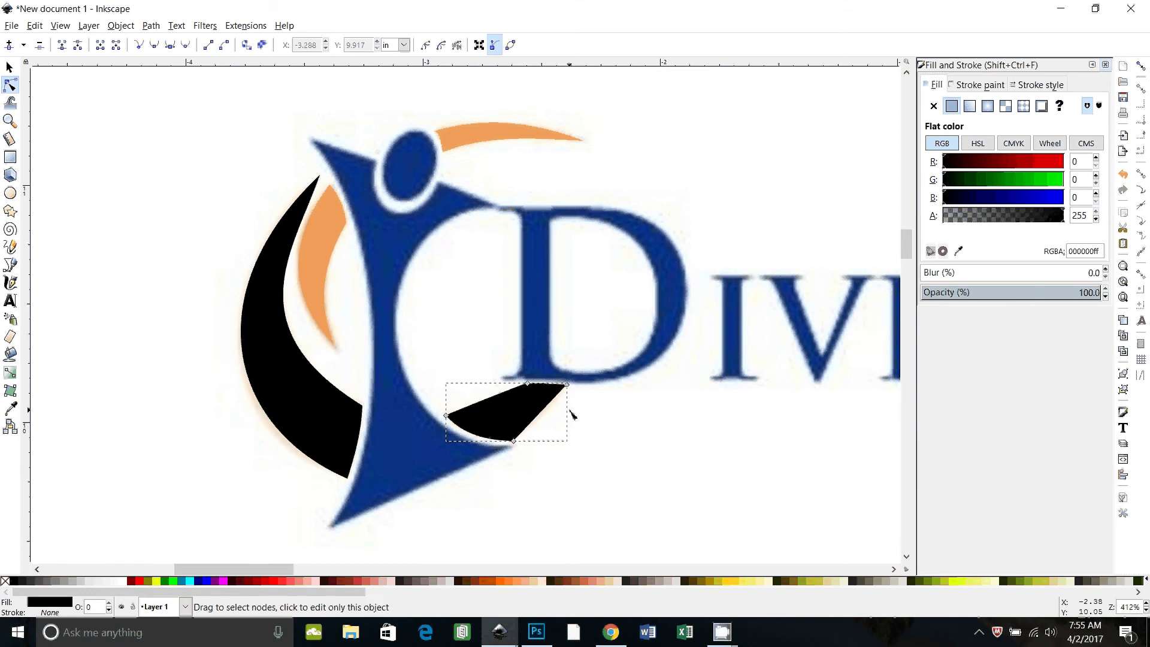
left_click_drag(539, 417, 542, 421)
Step: Combine the large outer black swoosh and the small black shape beneath the D into one path
left_click(9, 68)
left_click(304, 383)
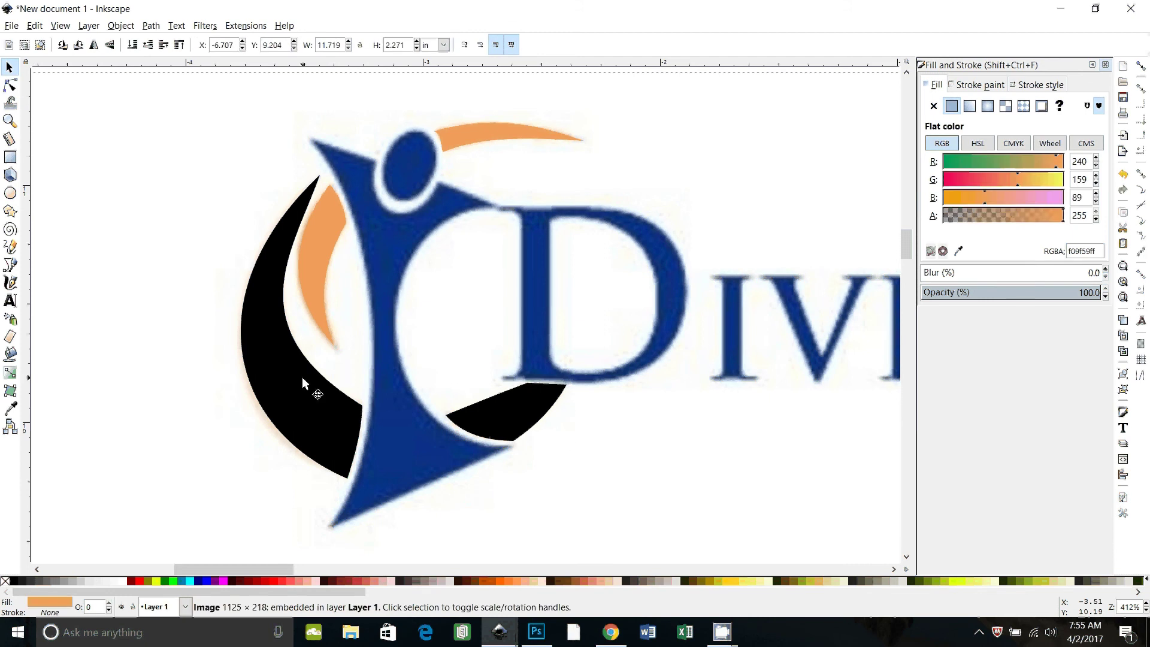
left_click(304, 384)
left_click(542, 443, "shift")
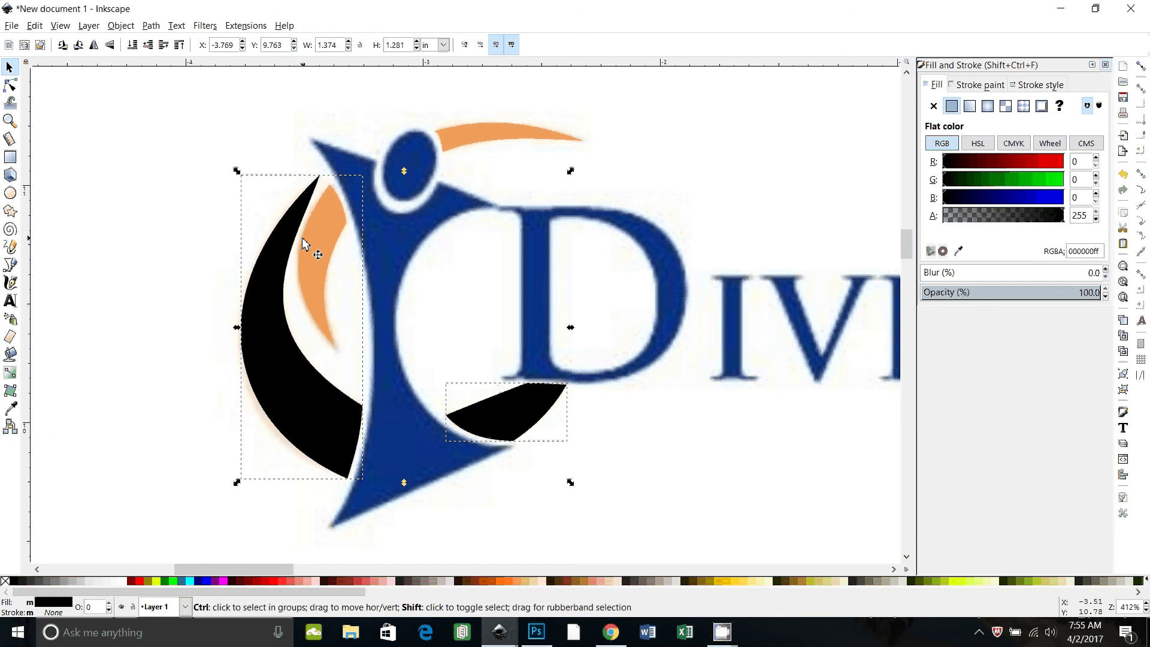
key("ctrl+k")
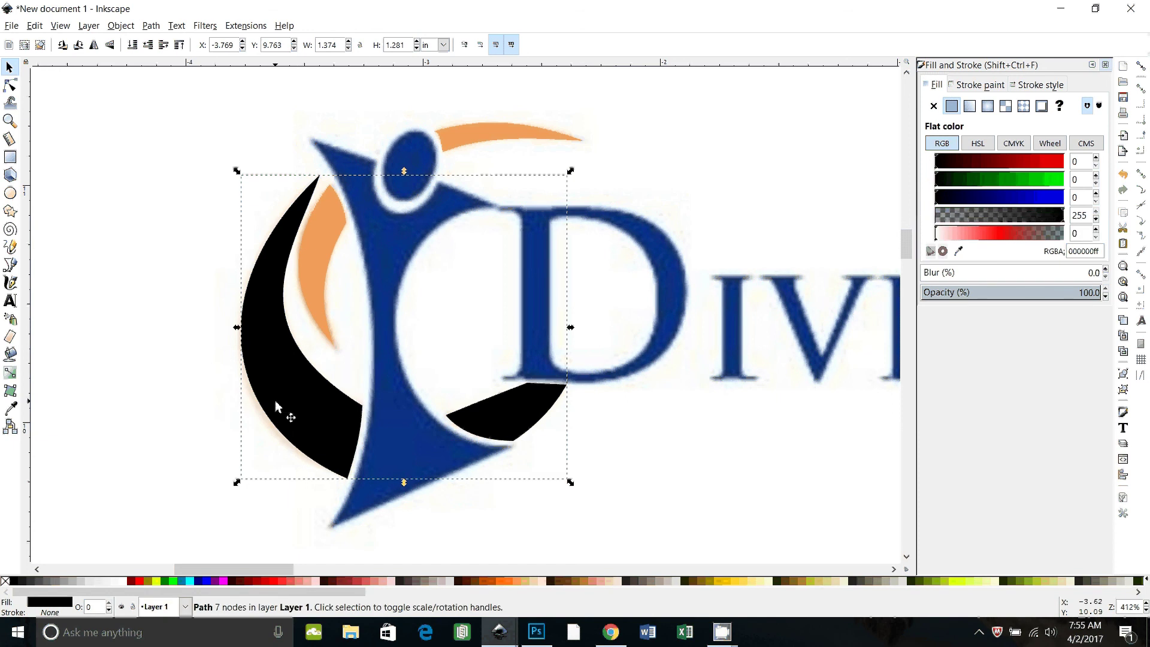
Step: Fill the combined path with the pale peach sampled from the original swoosh, then place it back over the logo image
left_click_drag(277, 403, 87, 410)
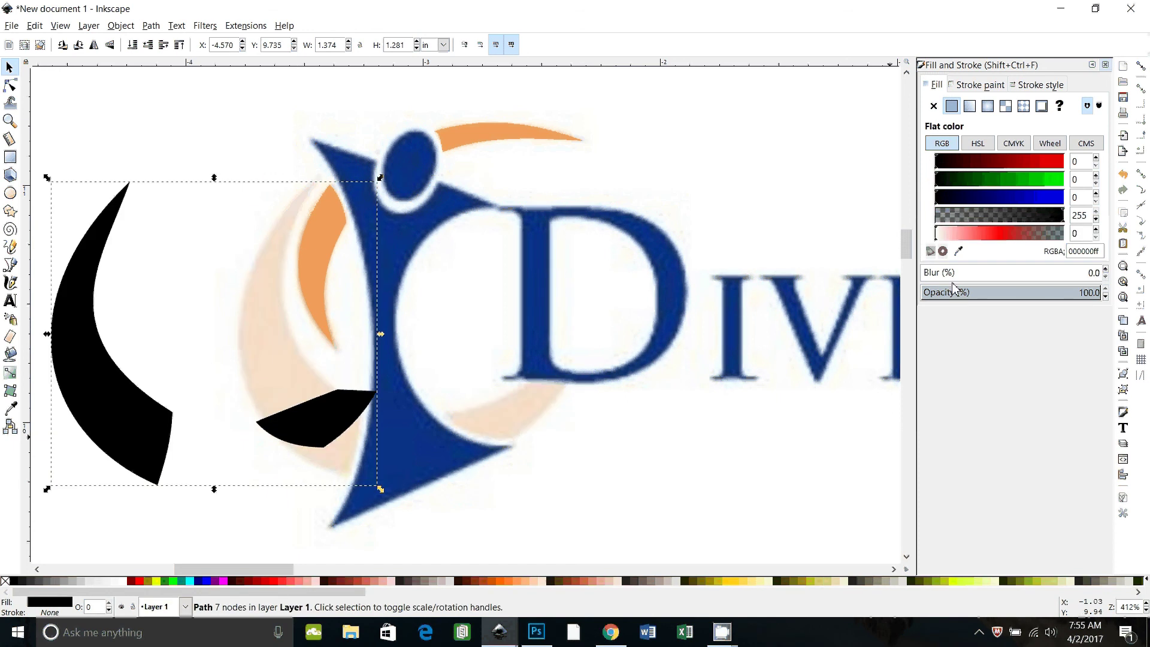
left_click(959, 252)
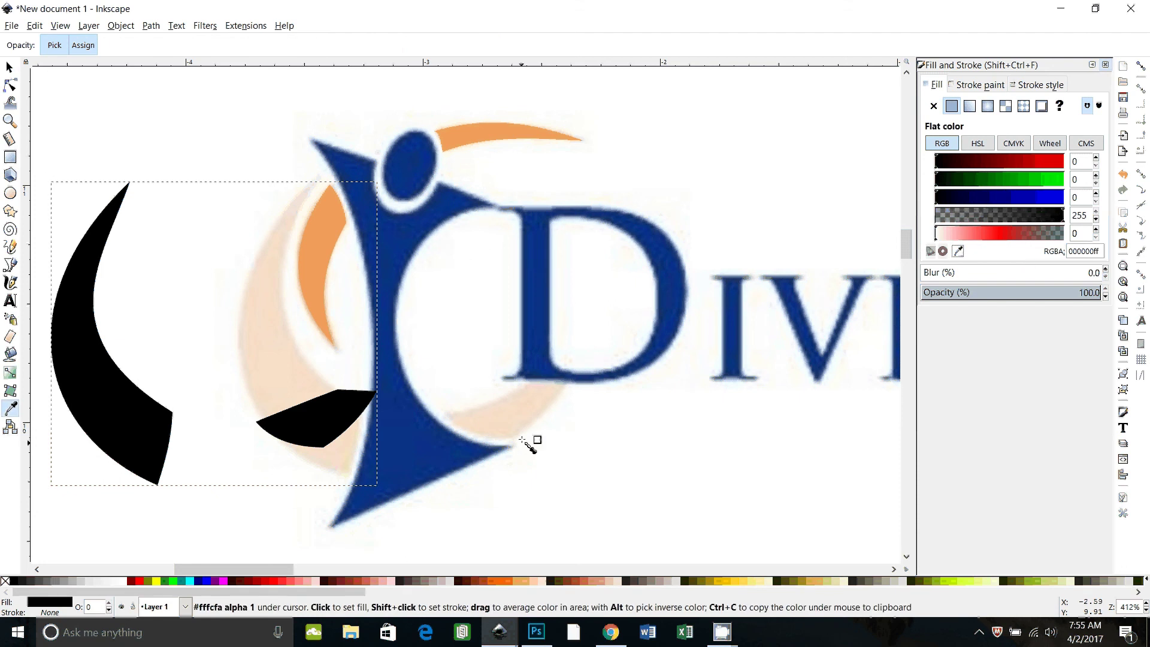
left_click(503, 425)
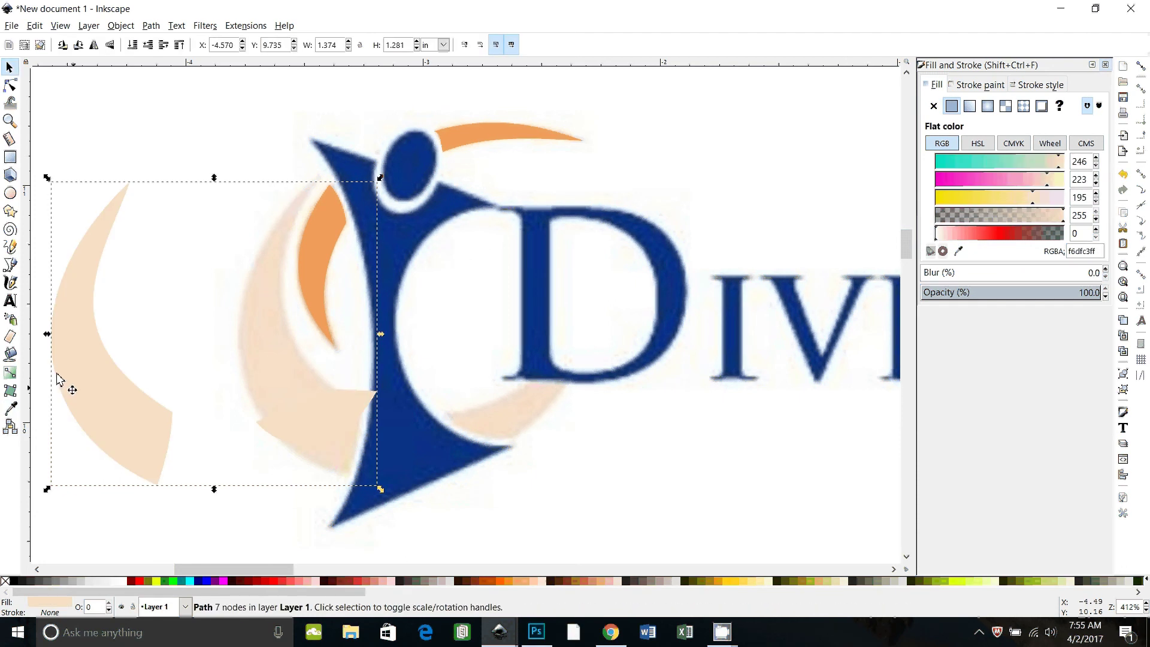
left_click_drag(105, 411, 302, 425)
left_click(488, 534)
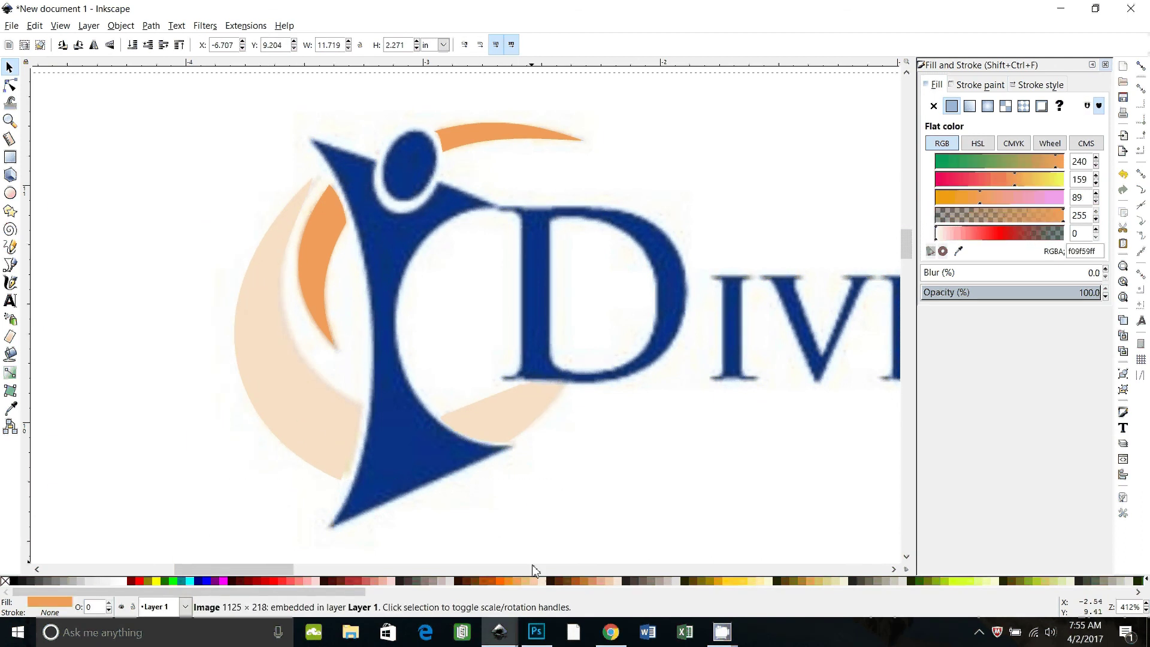
Step: Group the orange and pale swoosh paths and move the group onto the blue vector logo below the image
scroll(432, 521, "down", 5)
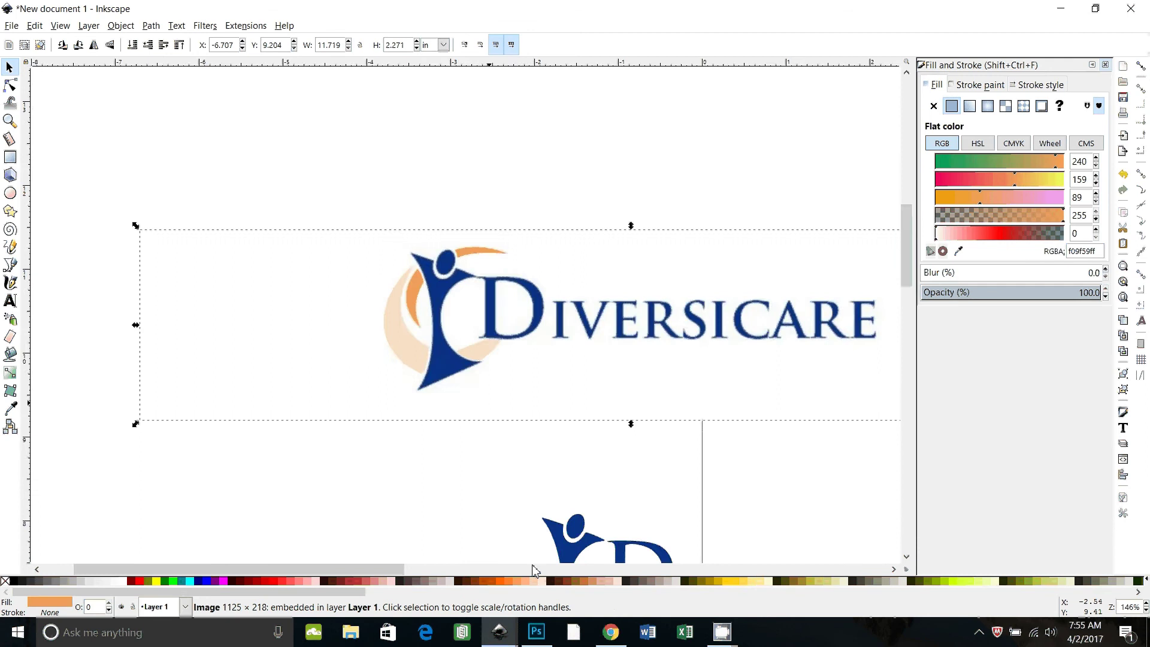
left_click(431, 522)
left_click(473, 308)
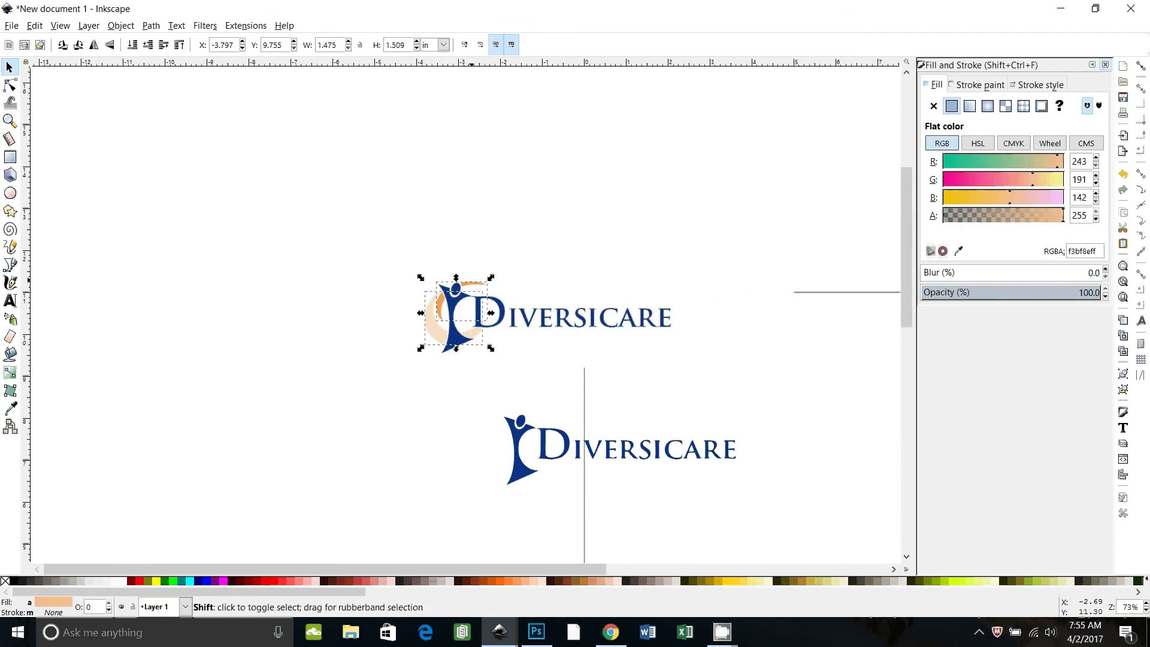
left_click(474, 309)
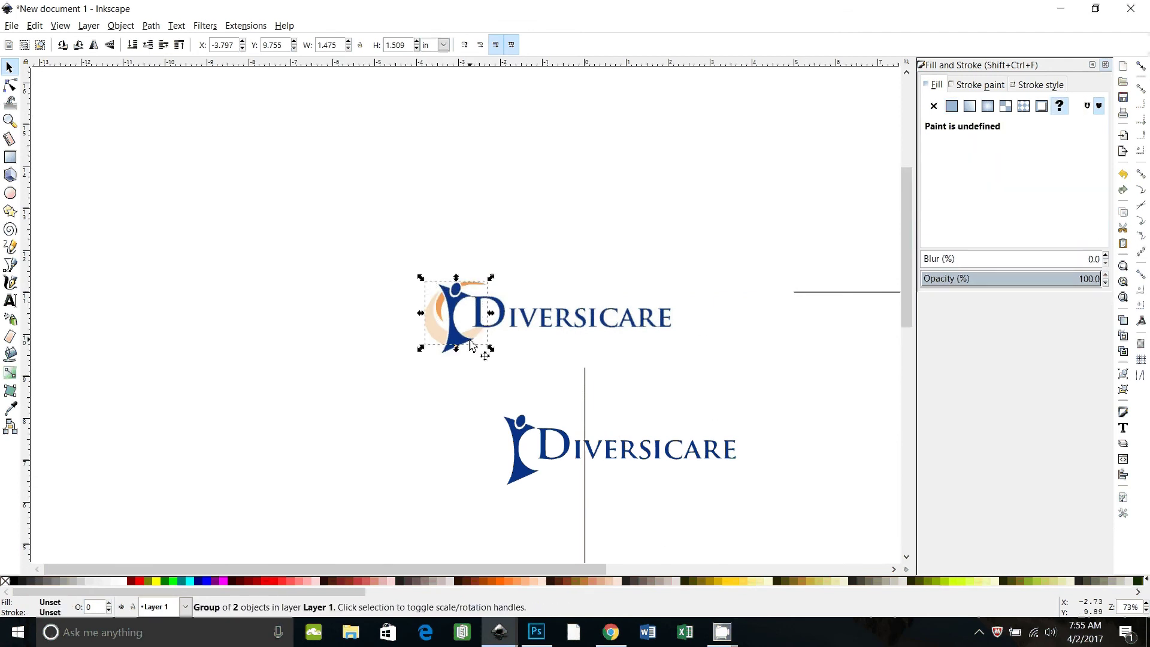
left_click_drag(440, 340, 503, 474)
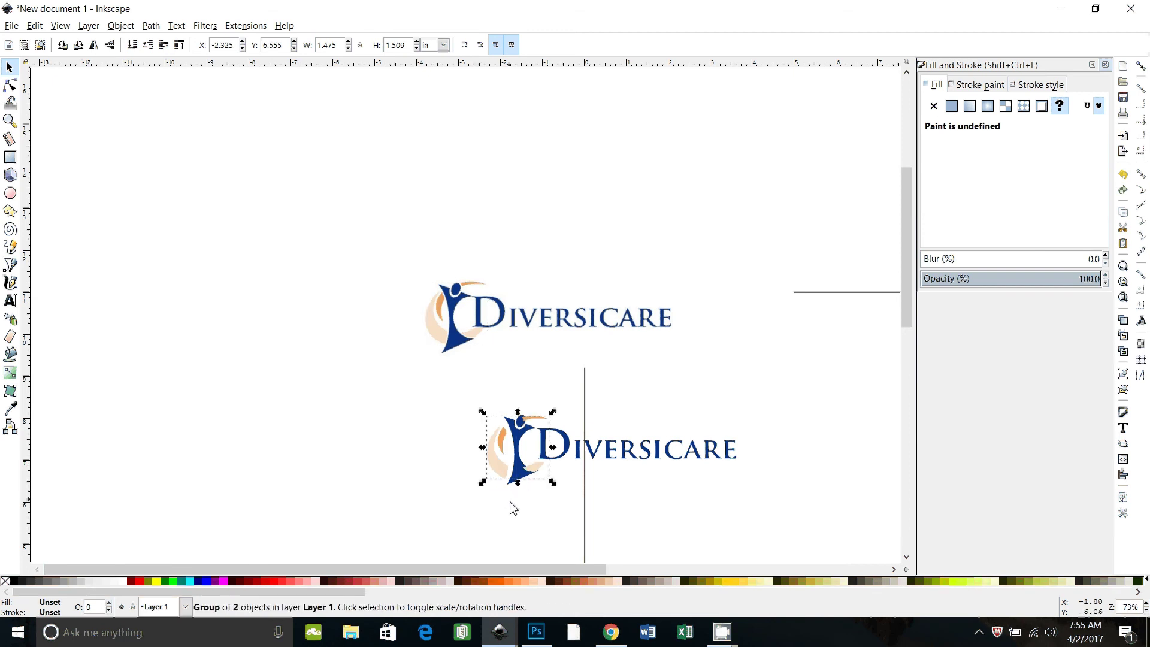
Step: Nudge the swoosh group right and up to X -2.221 in, Y 6.617 in, clearing the figure's head and foot
key("3")
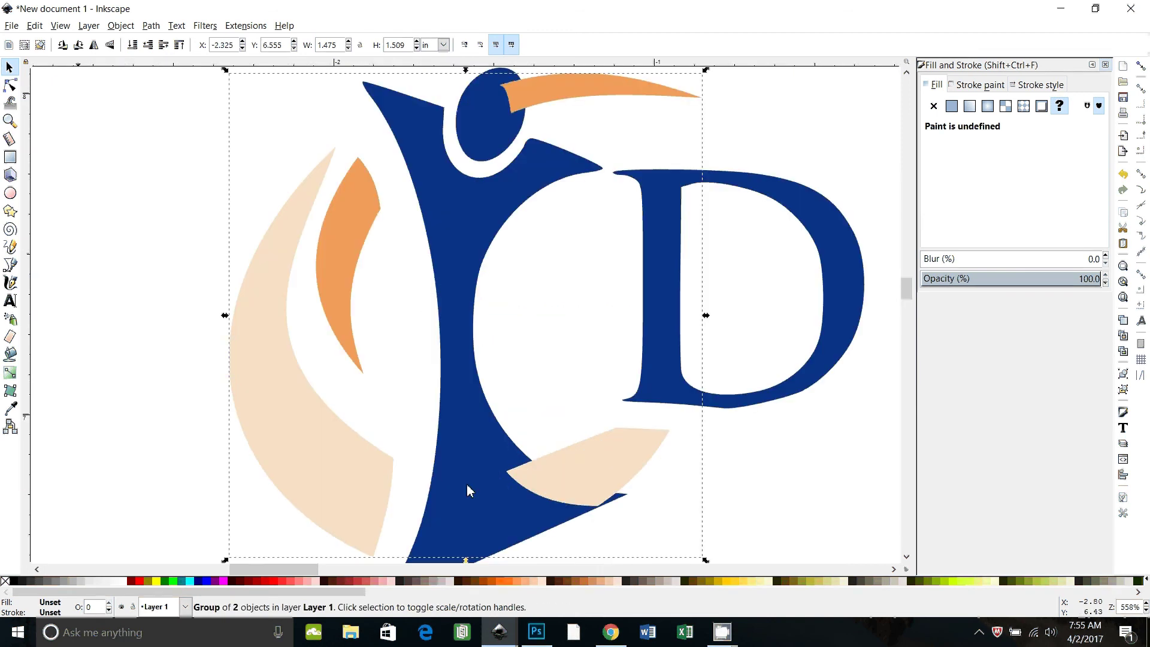
key("Right")
key("Right")
key("Right")
key("Right")
key("Up")
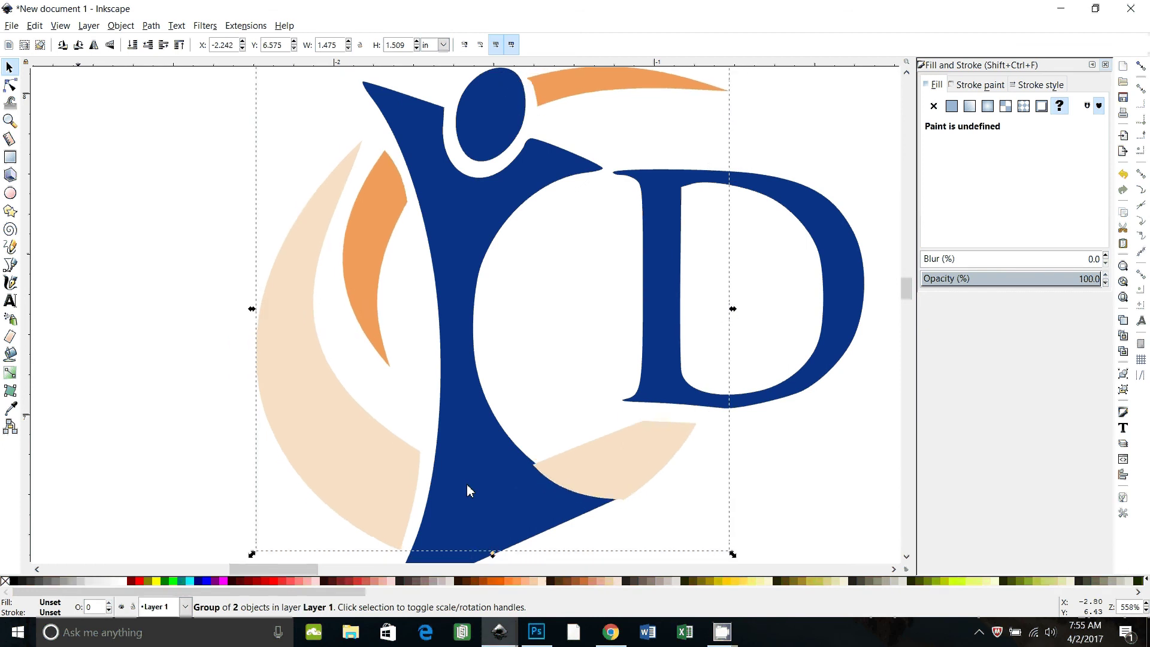
key("Up")
key("Right")
key("Up")
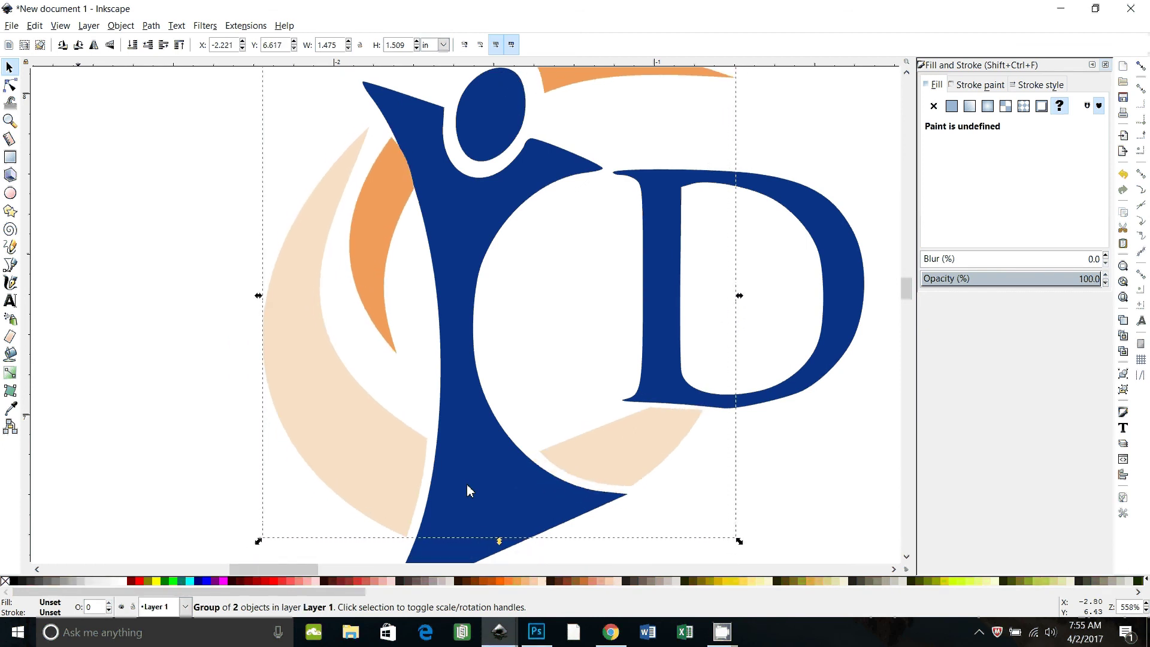
Step: Shift the swoosh group slightly left and down to X -2.245 in, Y 6.615 in, away from the figure's left edge
key("alt+Left")
key("alt+Left")
key("alt+Left")
key("alt+Left")
key("alt+Left")
key("alt+Left")
key("alt+Left")
key("alt+Left")
key("alt+Left")
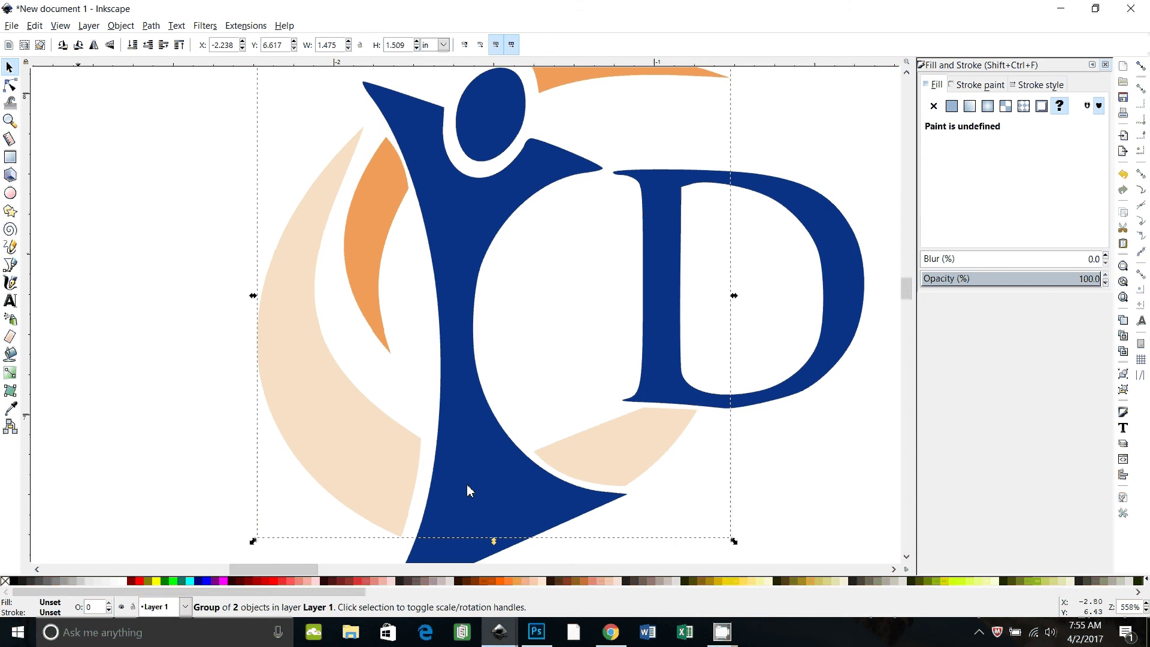
key("alt+Left")
key("alt+Down")
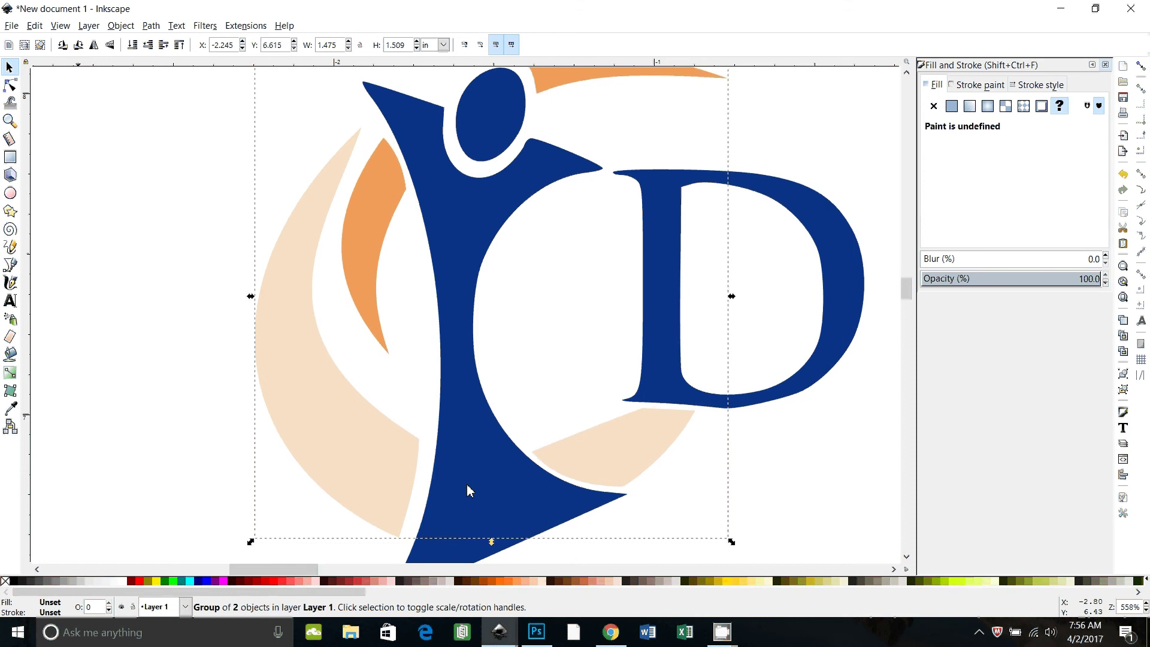
Step: Fine-tune the swoosh group's position to X -2.251 in, Y 6.625 in for even gaps around the blue figure
key("Down")
key("alt+Down")
key("alt+Down")
key("Right")
key("alt+Right")
key("alt+Right")
key("alt+Right")
key("alt+Right")
key("alt+Right")
key("alt+Right")
key("alt+Right")
key("alt+Right")
key("alt+Up")
key("alt+Up")
key("alt+Up")
key("alt+Up")
key("alt+Up")
key("alt+Up")
key("alt+Up")
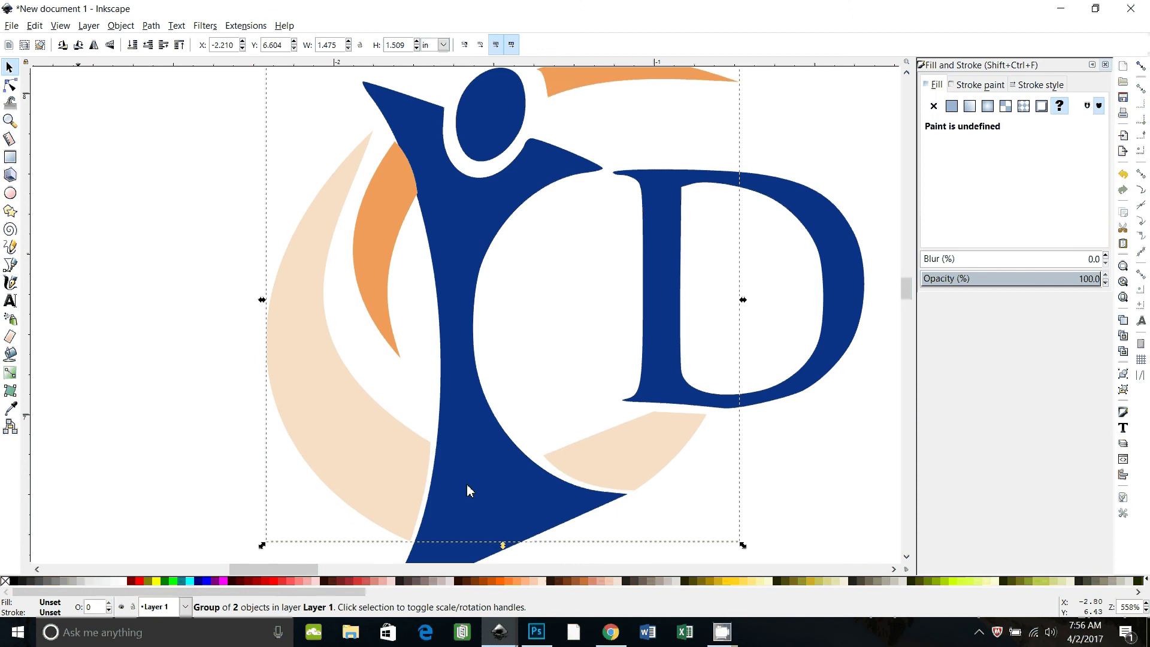
key("Left")
key("Left")
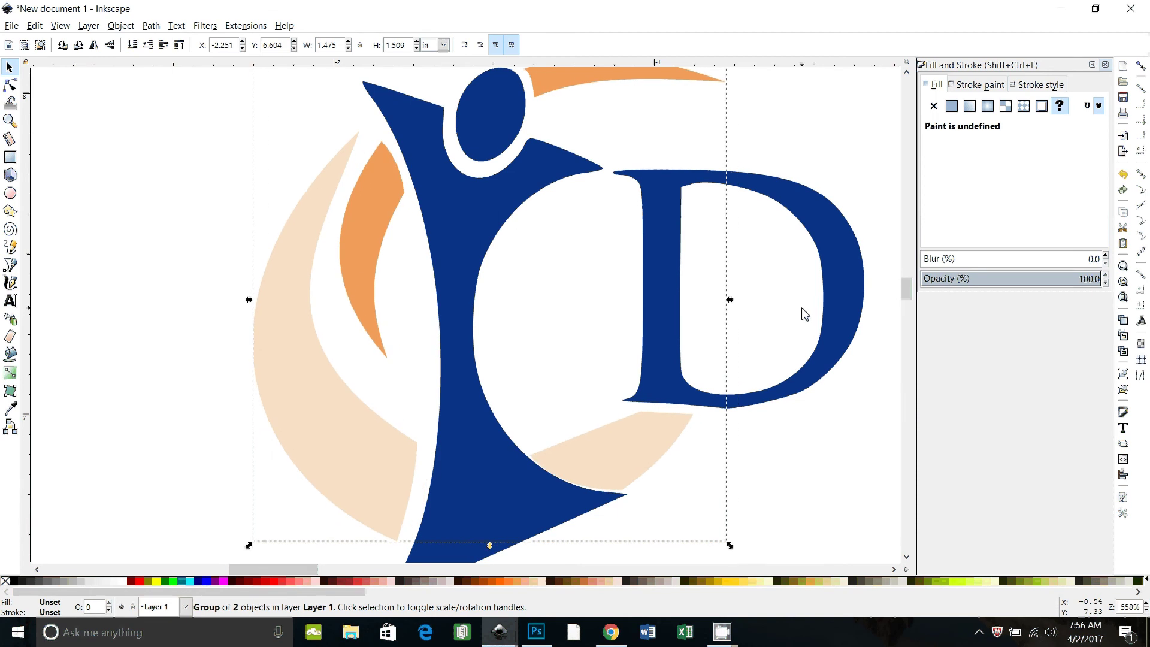
scroll(852, 375, "up", 2)
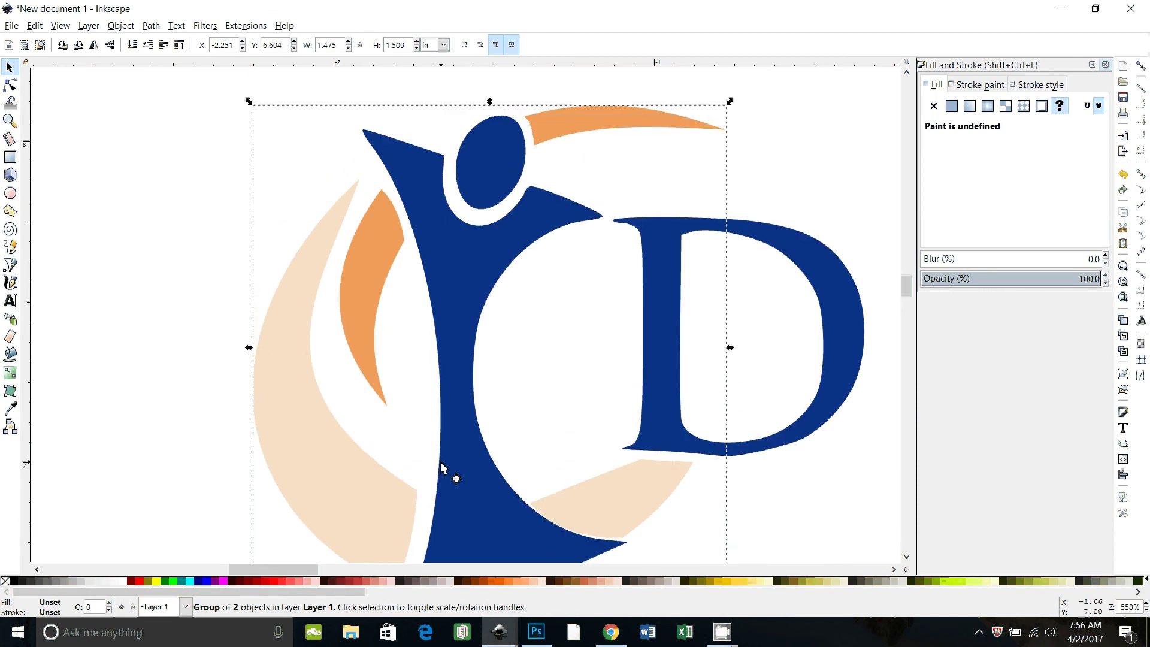
key("Up")
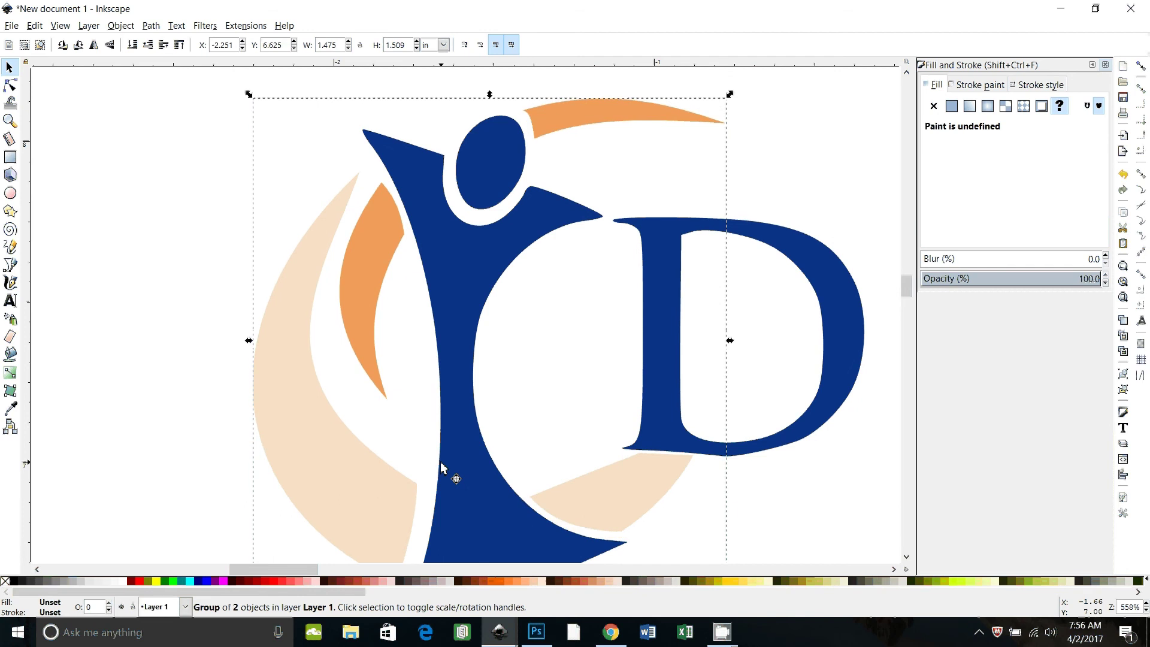
Step: Deselect the swoosh group and examine the assembled vector logo with its figure, swooshes and lettering
key("minus")
key("minus")
key("minus")
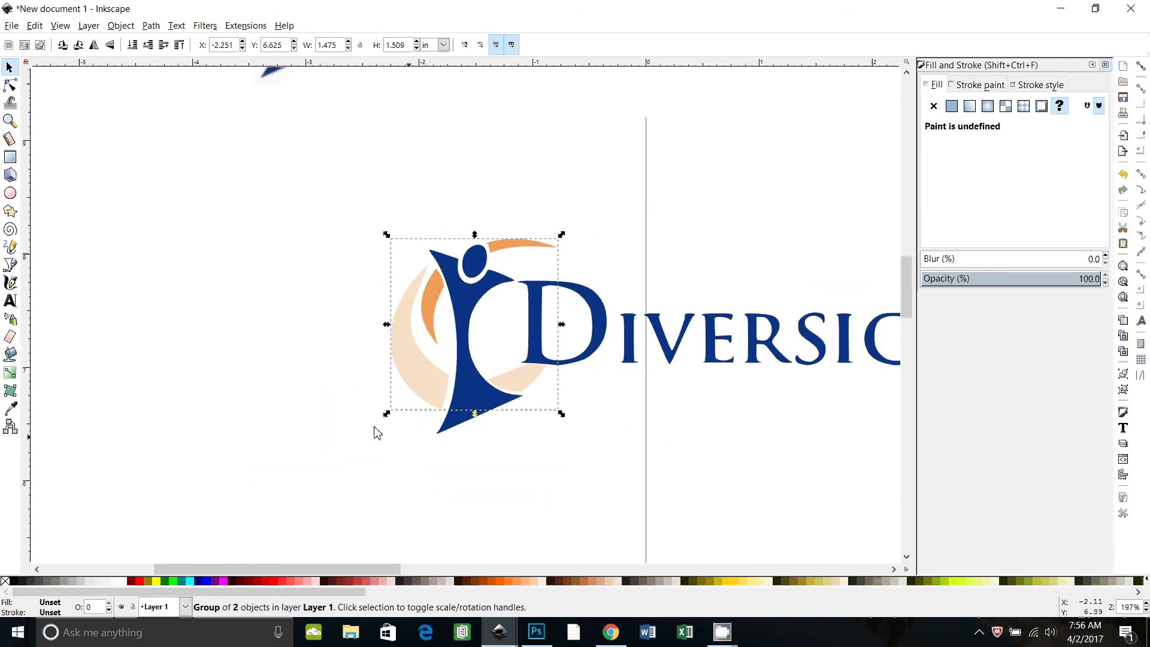
left_click(262, 390)
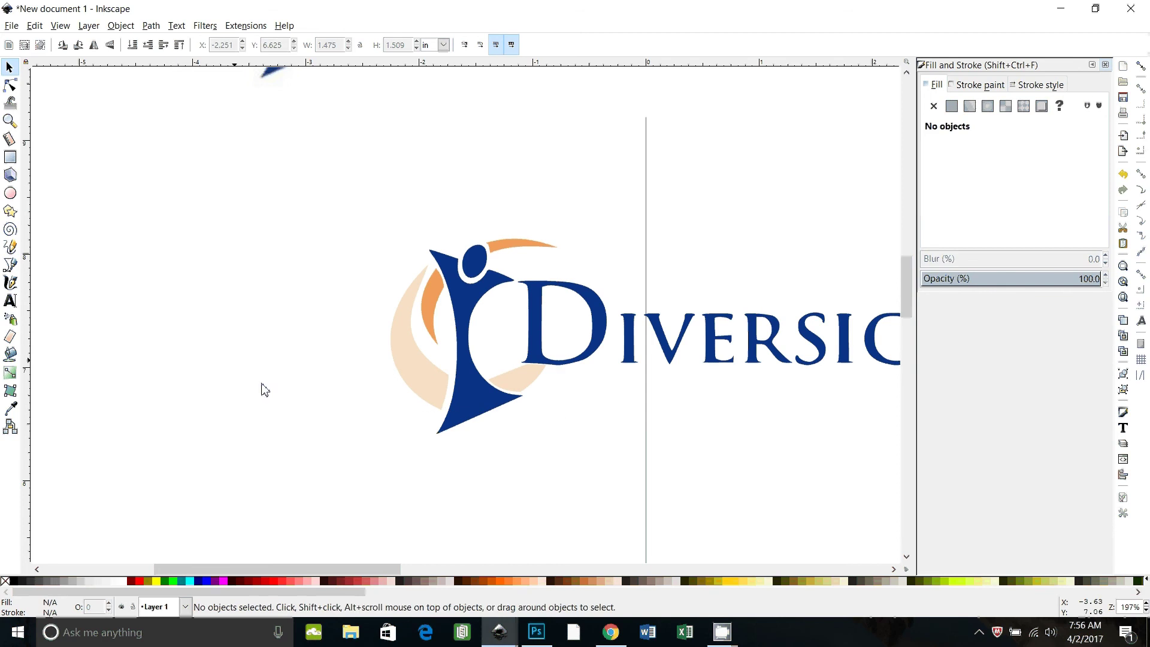
scroll(726, 572, "left", 1)
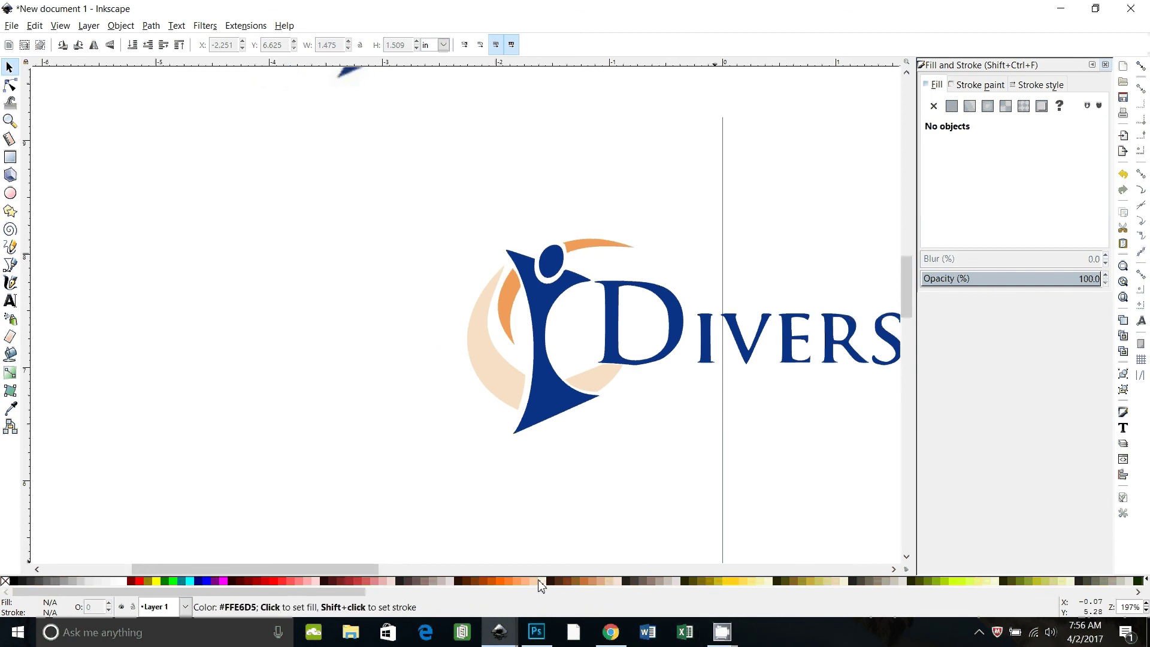
scroll(349, 578, "right", 3)
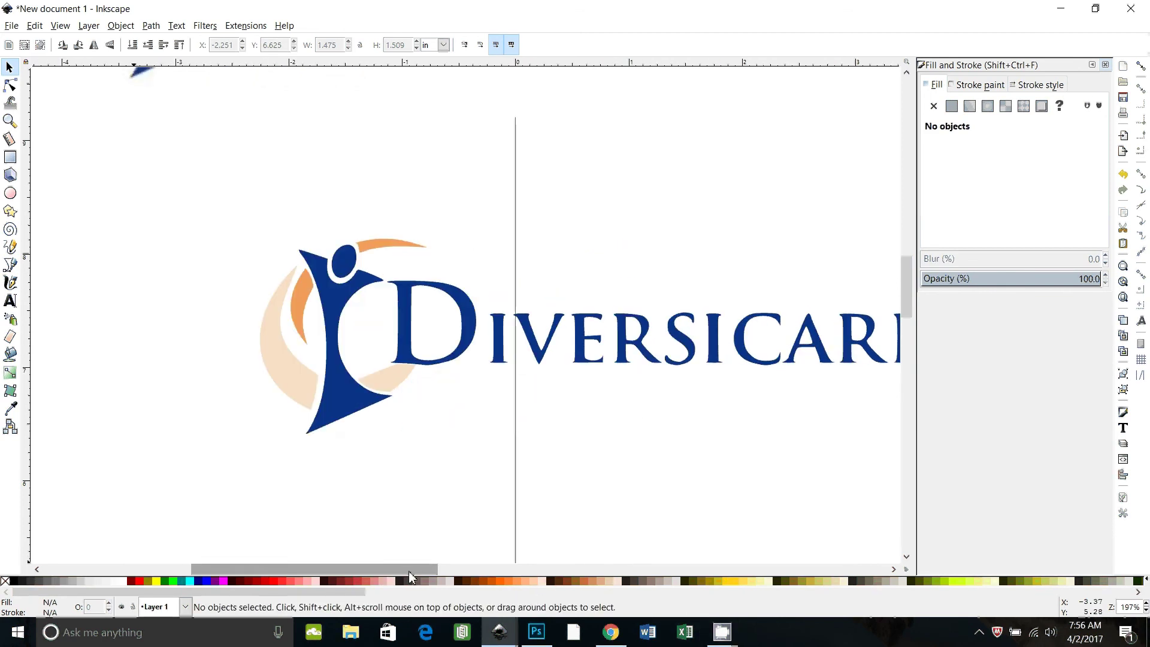